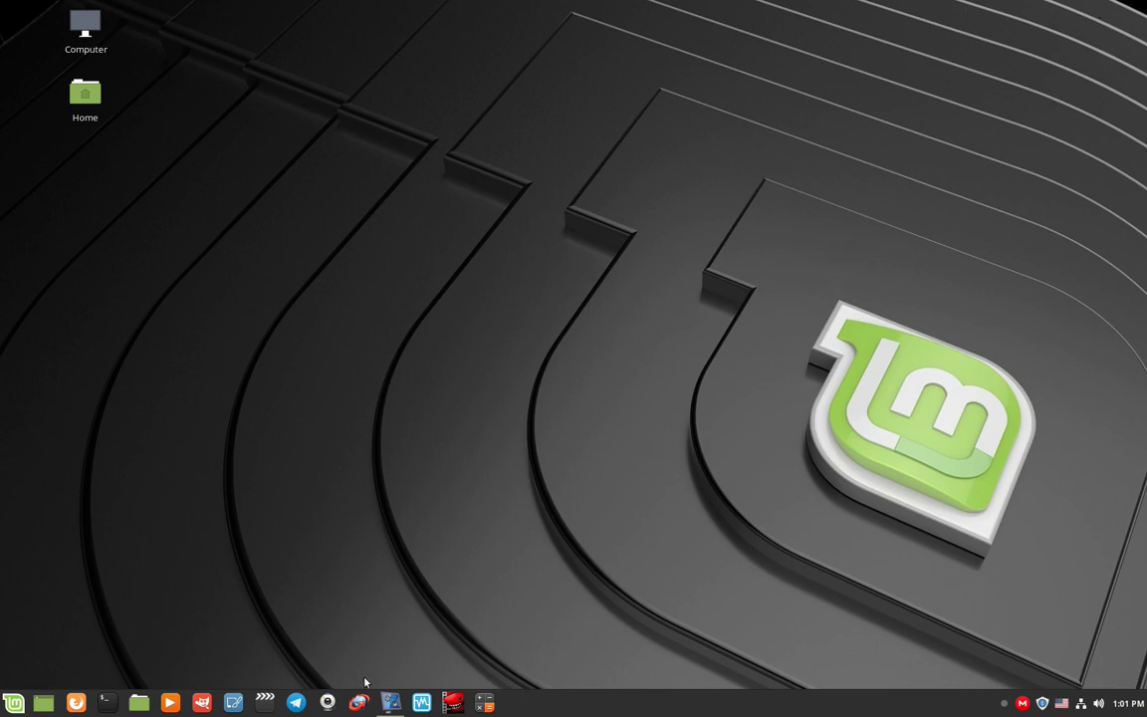
- Look through the installed applications by category, including Graphics, Internet, Office and Sound & Video
left_click(13, 703)
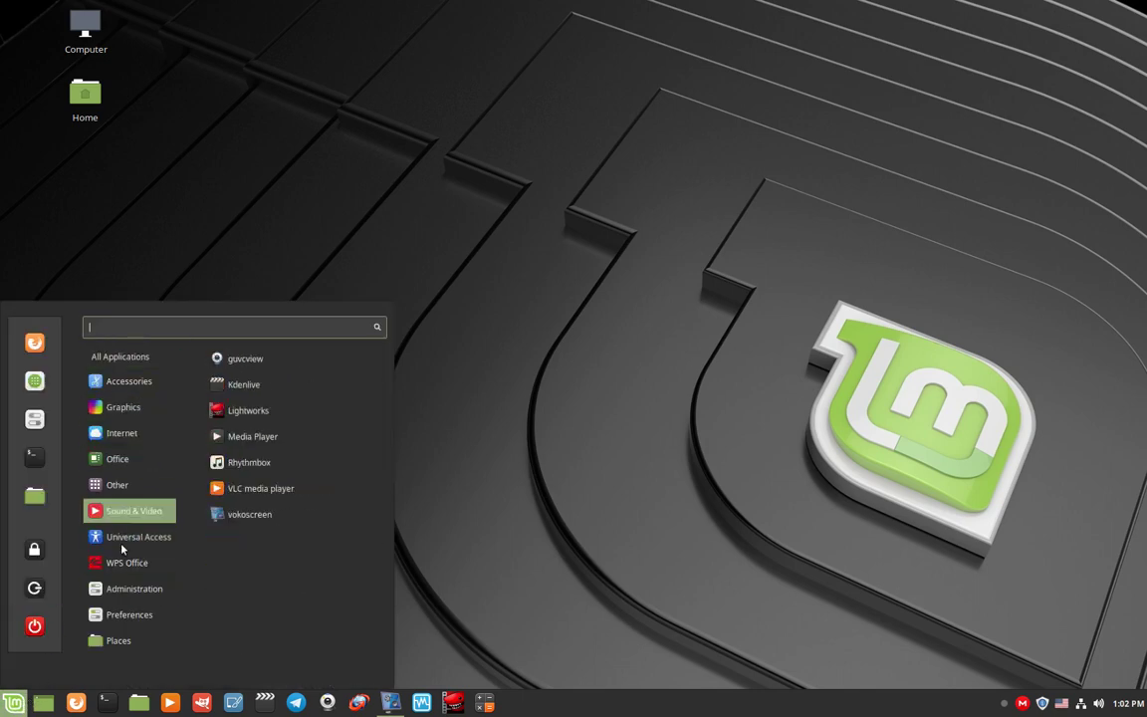
mouse_move(117, 640)
left_click(14, 701)
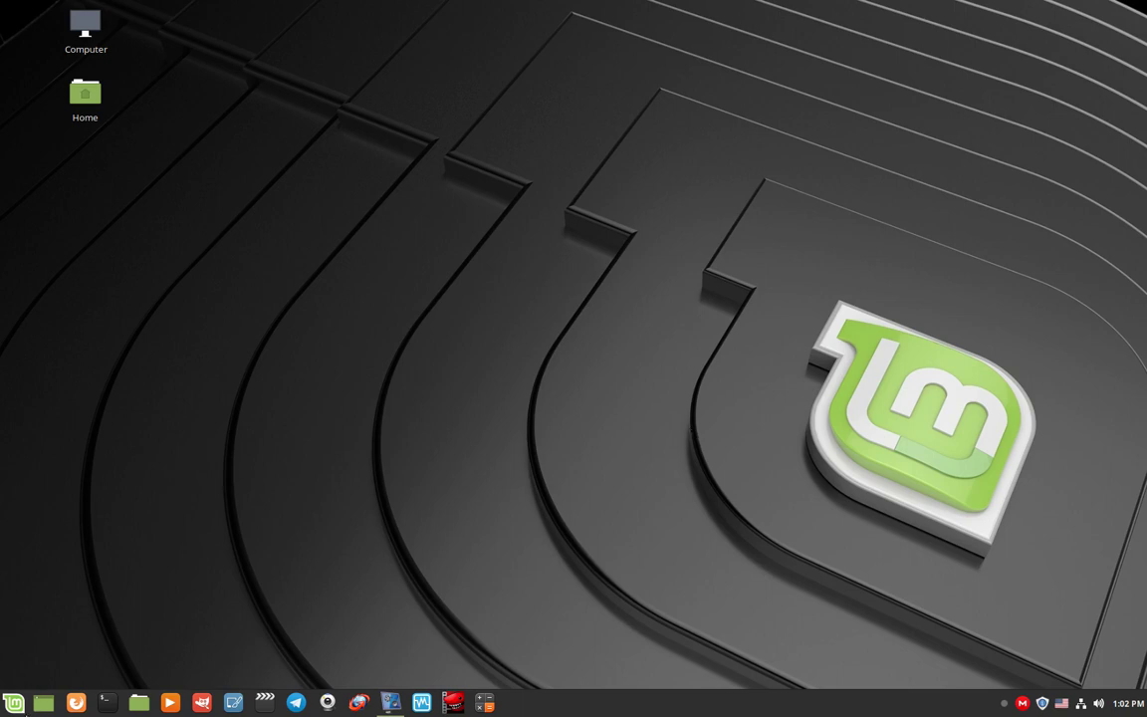
left_click(13, 704)
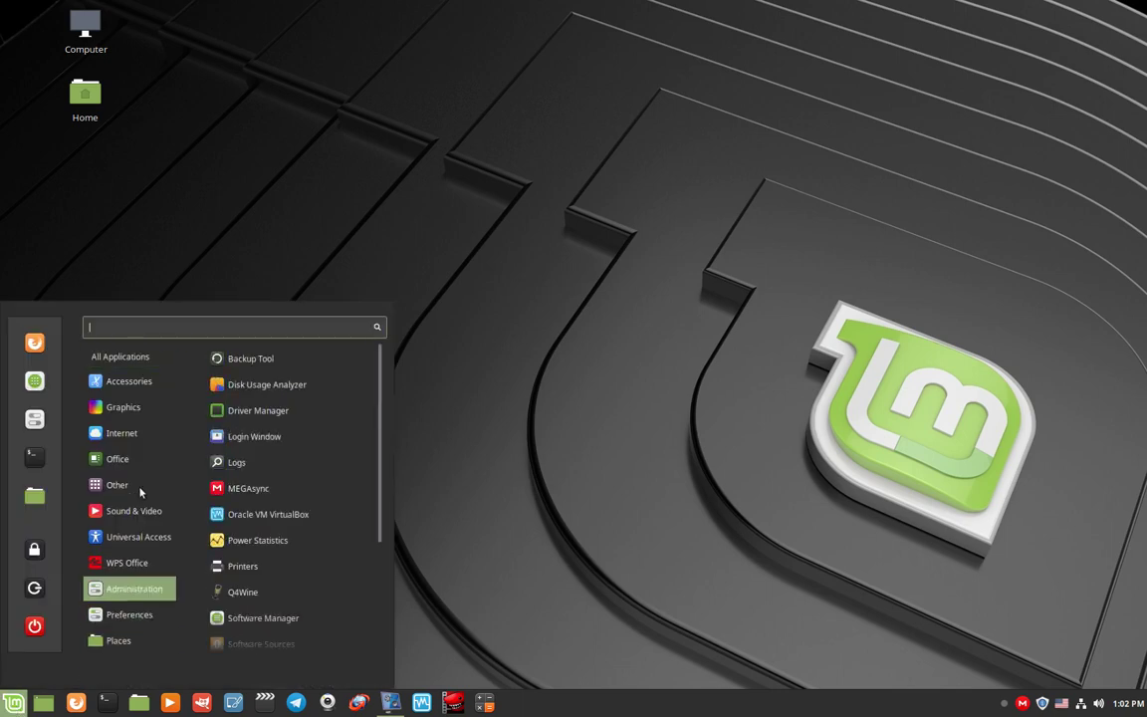
mouse_move(132, 383)
mouse_move(145, 416)
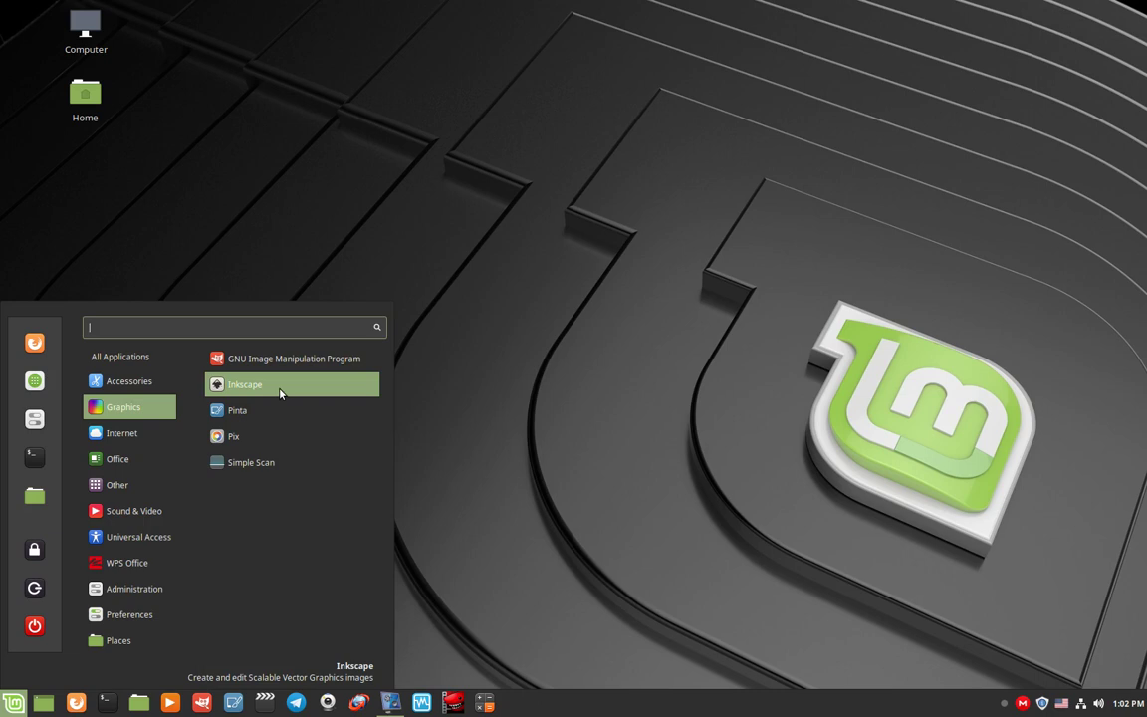
left_click(123, 443)
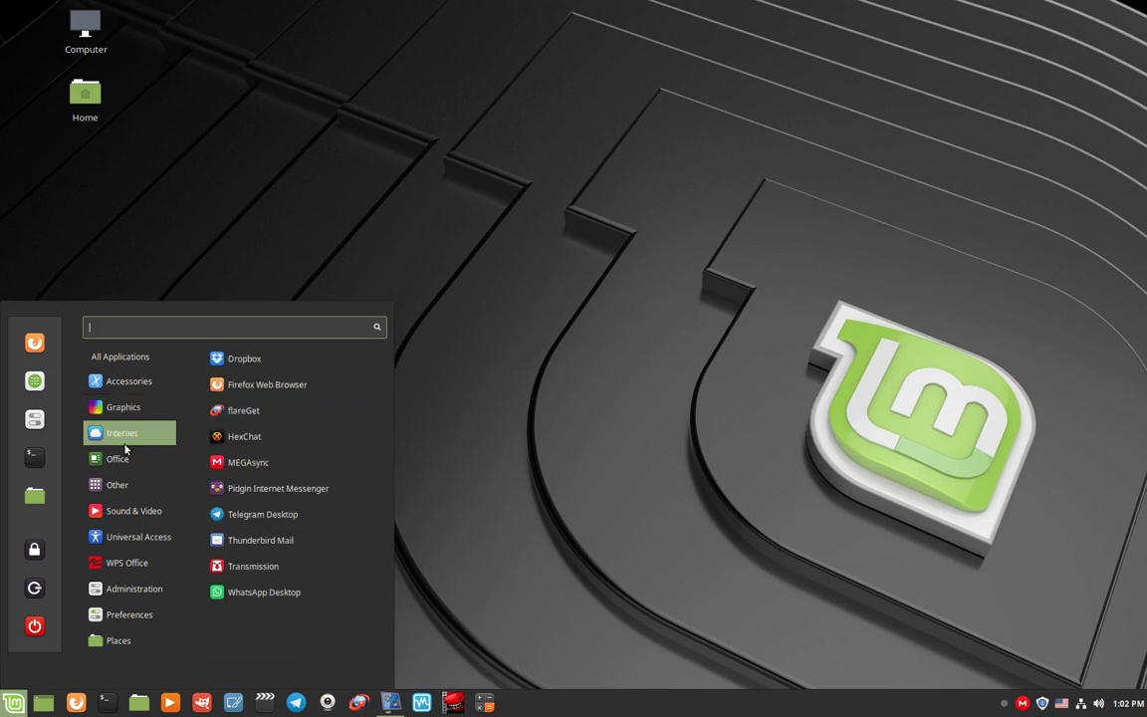
left_click(130, 513)
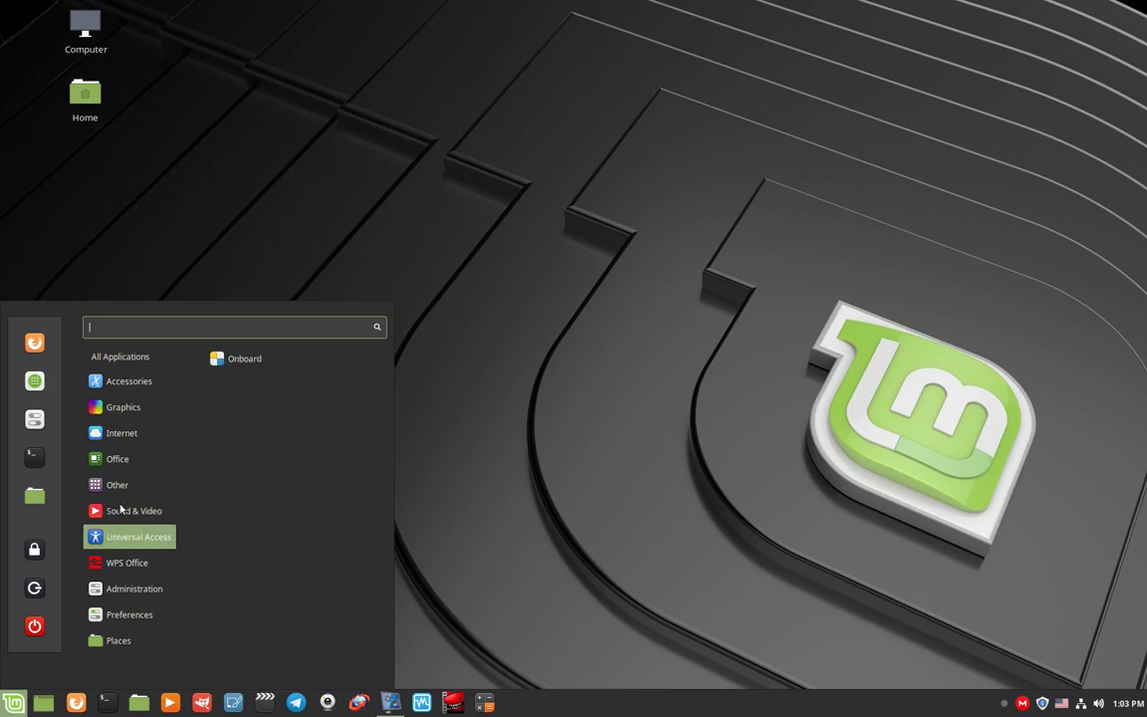
mouse_move(127, 467)
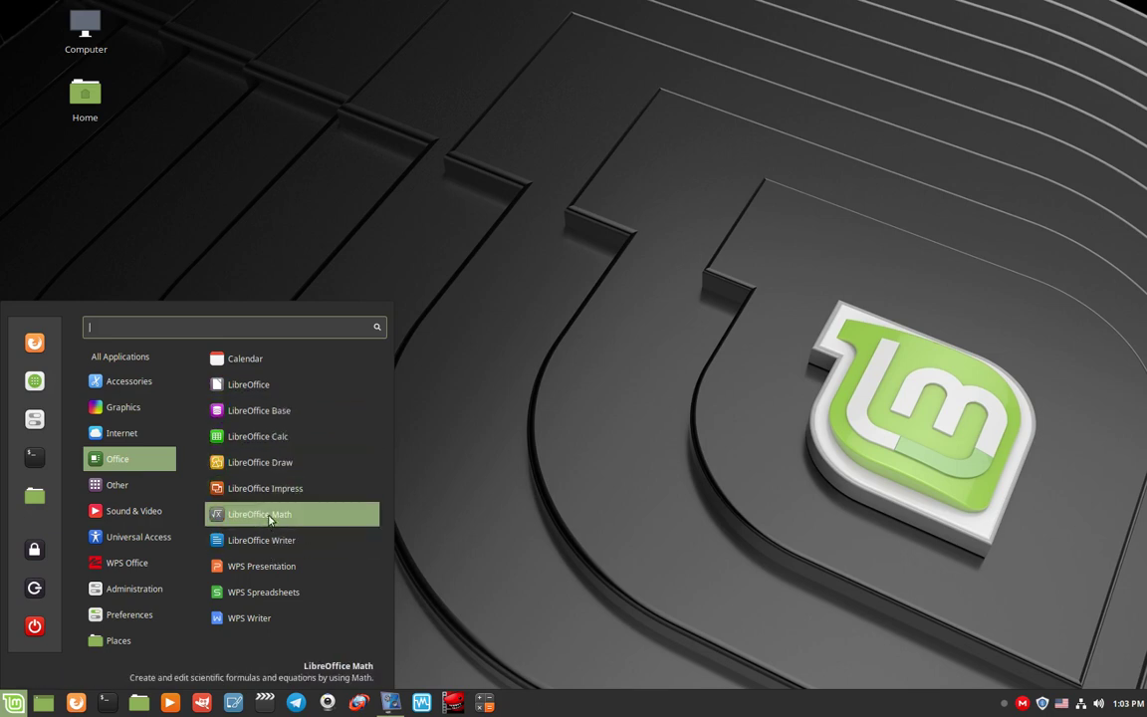
left_click(412, 430)
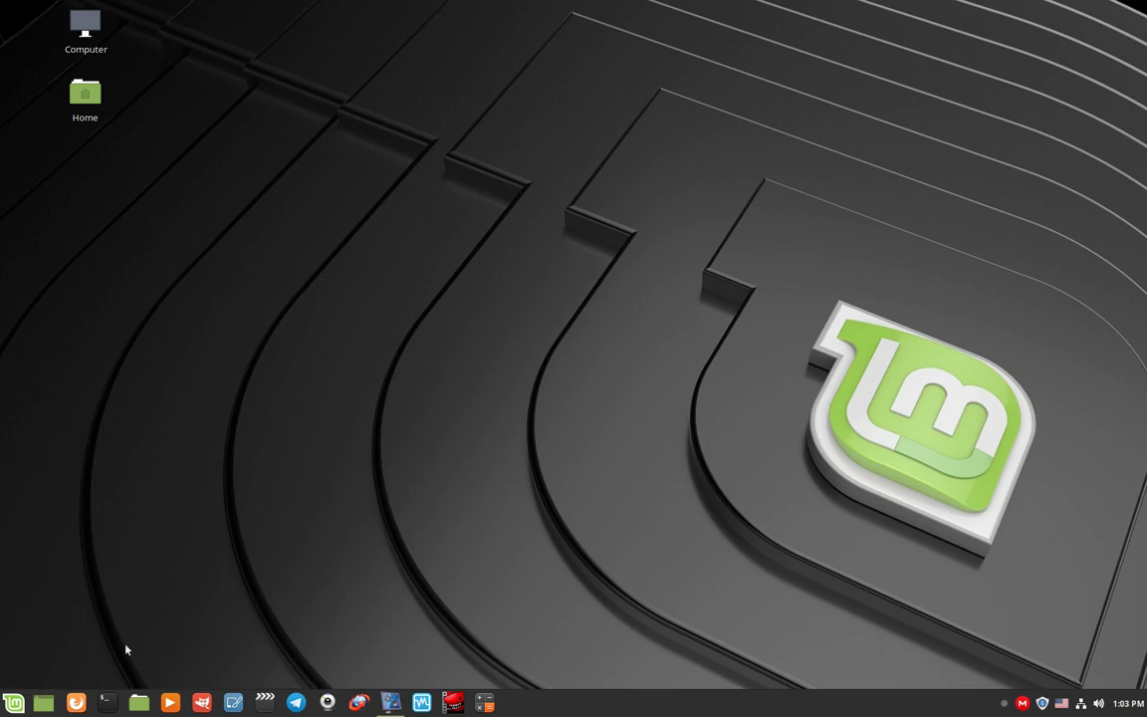
left_click(13, 702)
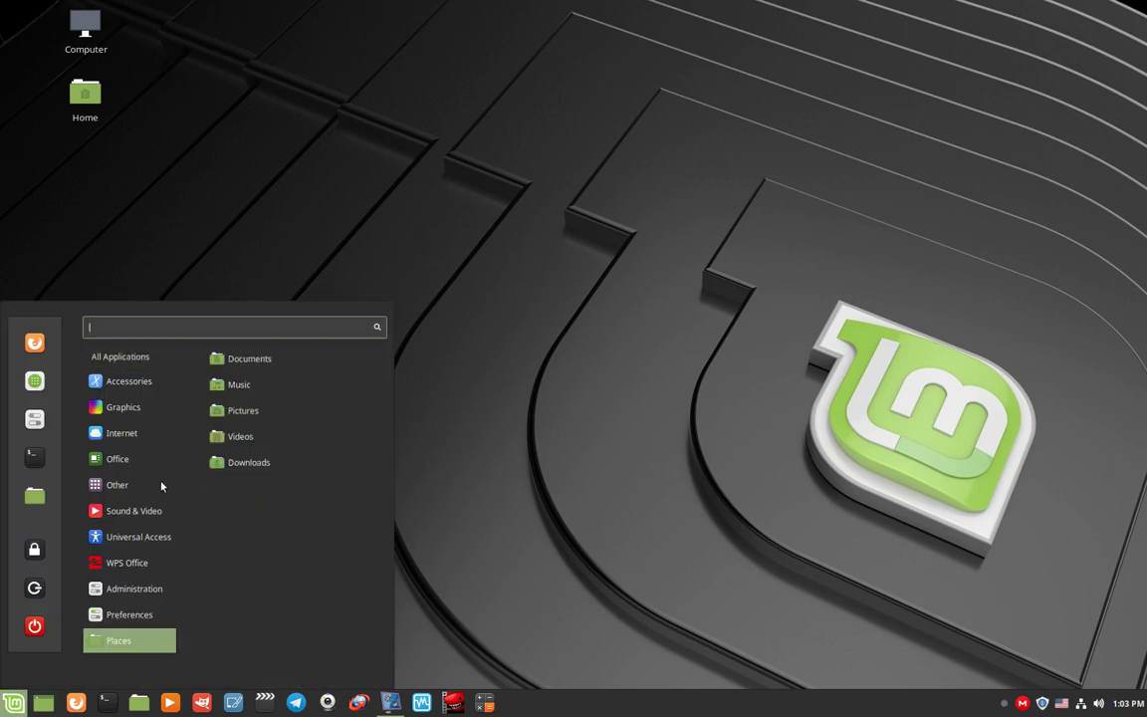
mouse_move(170, 433)
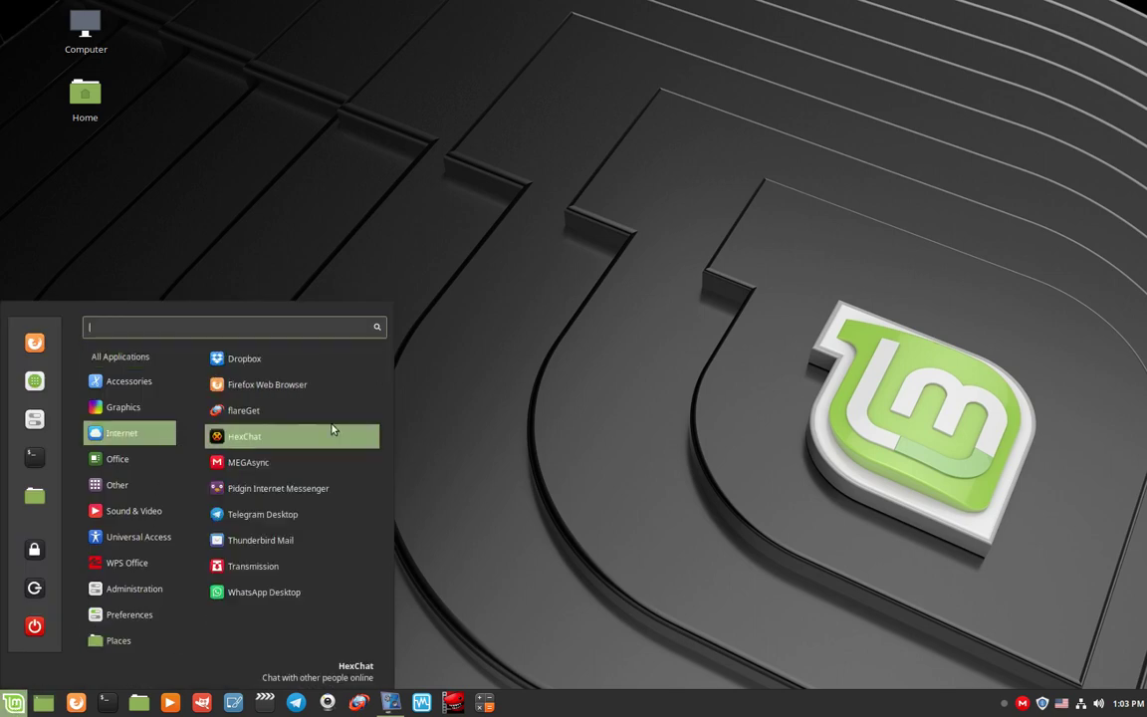
left_click(463, 432)
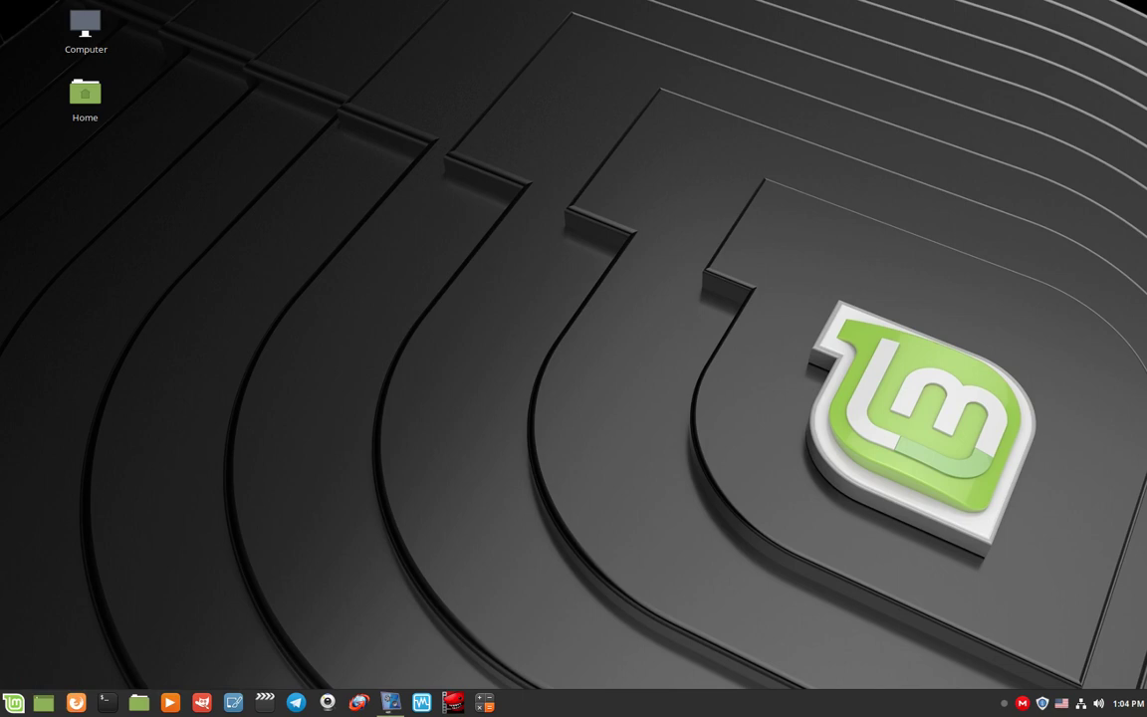
- Open Firefox and search Google for "linux mint"
left_click(76, 703)
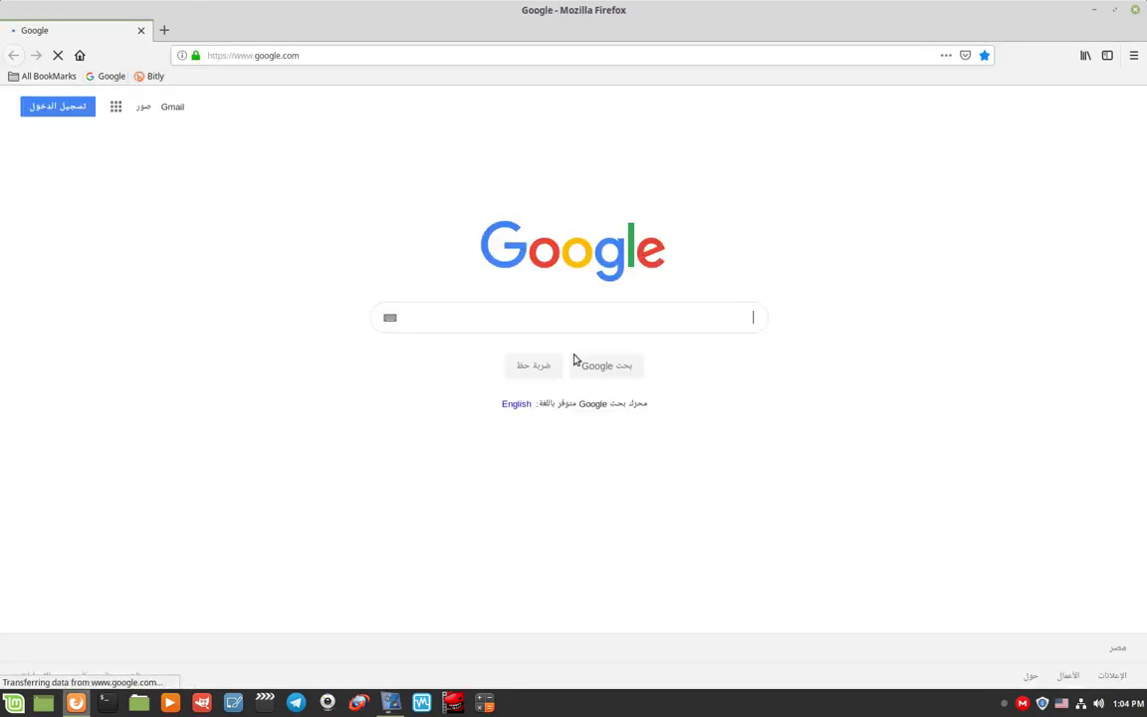
type("linux")
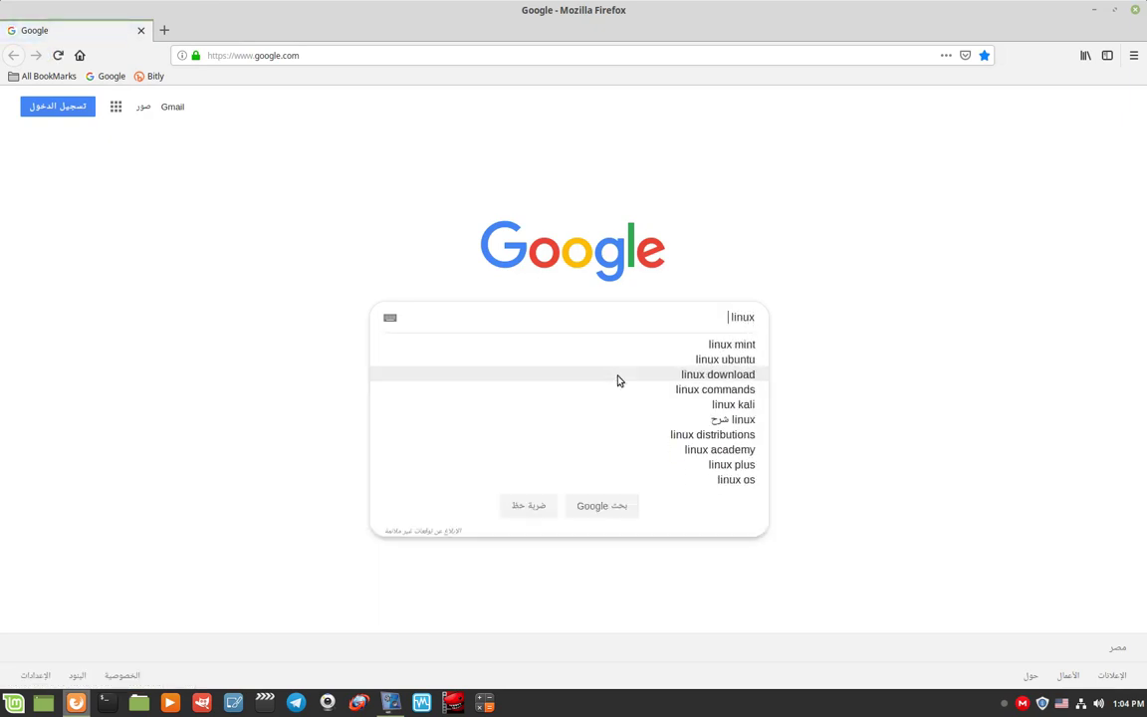
key("Down")
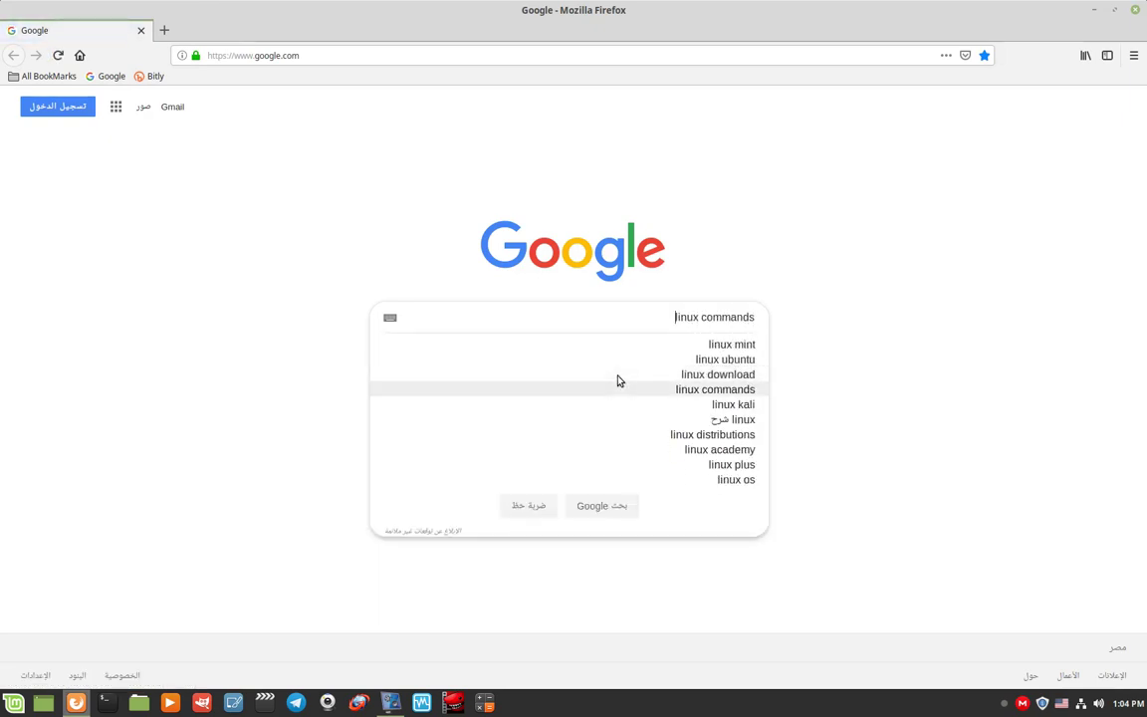
key("Up")
key("Up")
key("Up")
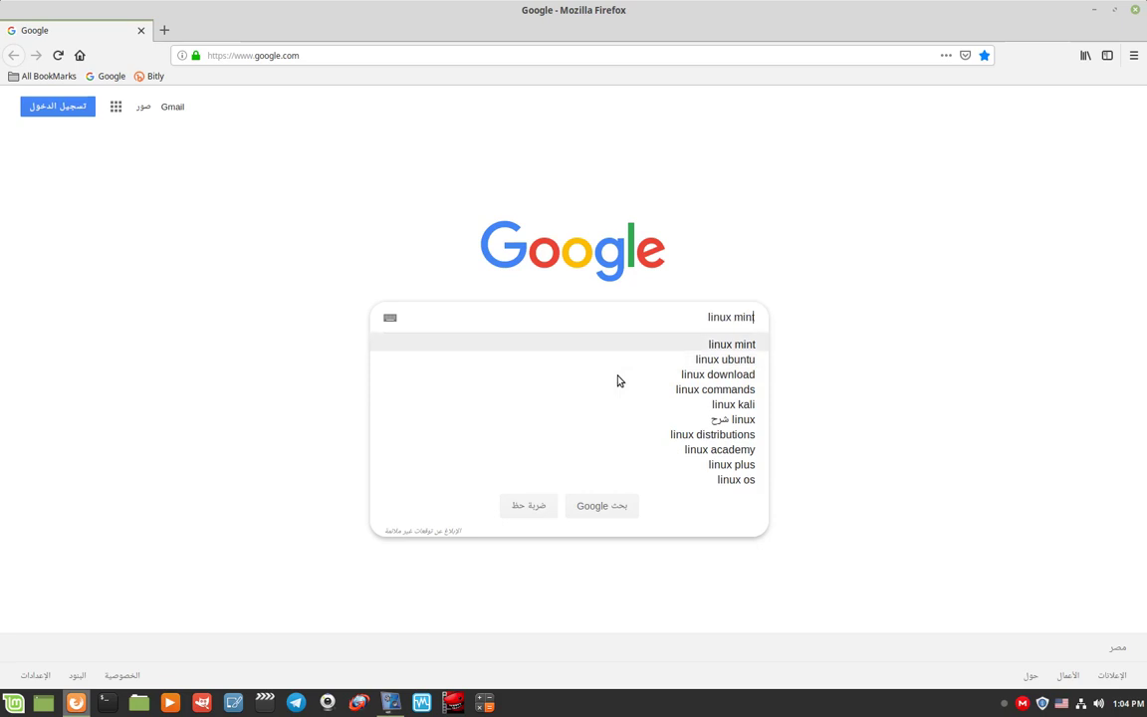
key("Return")
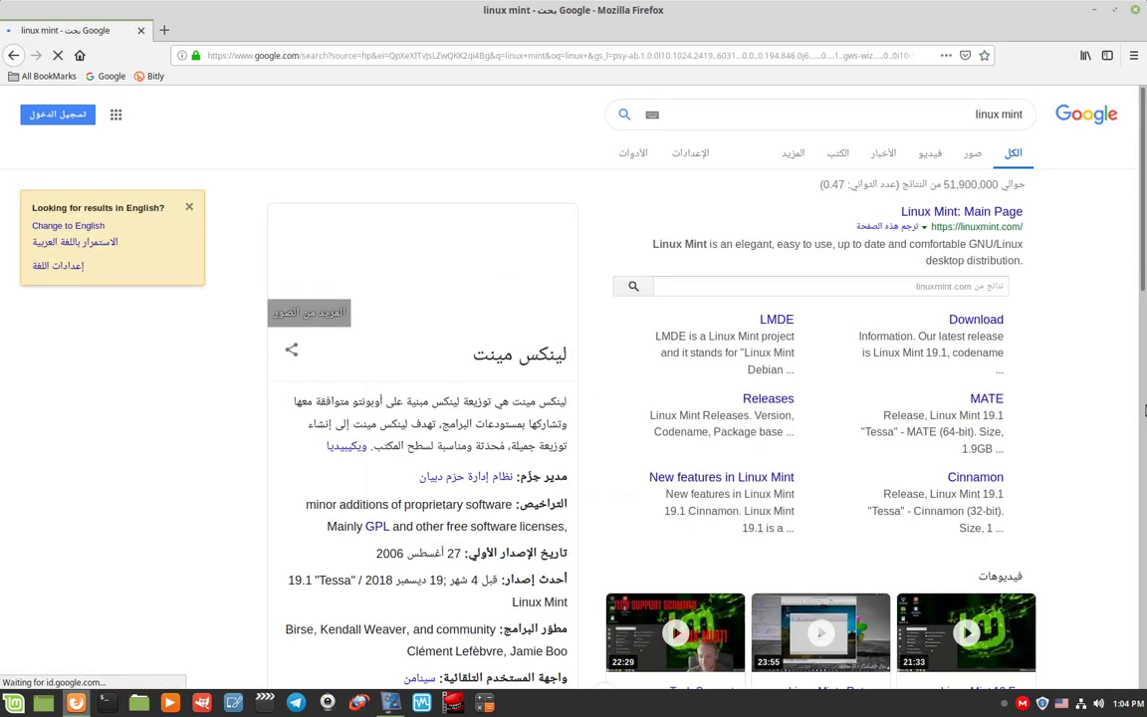
- Visit the Linux Mint main page from the search results and open the Cinnamon Edition release post
left_click(998, 215)
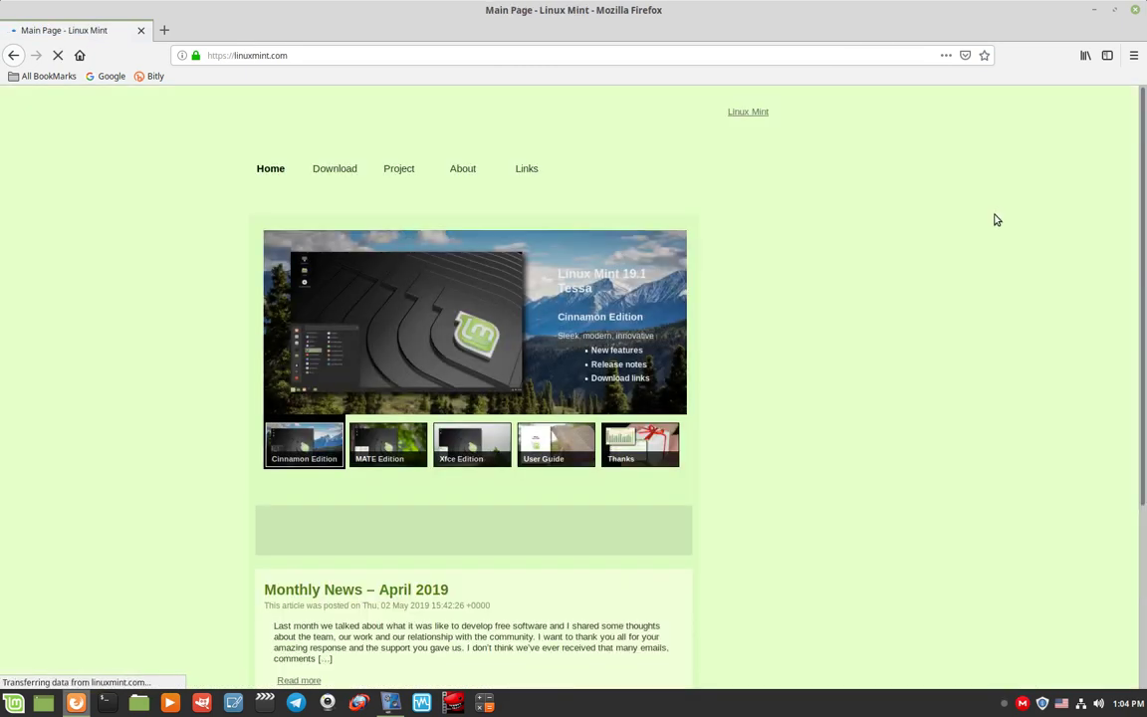
scroll(596, 487, "down", 2)
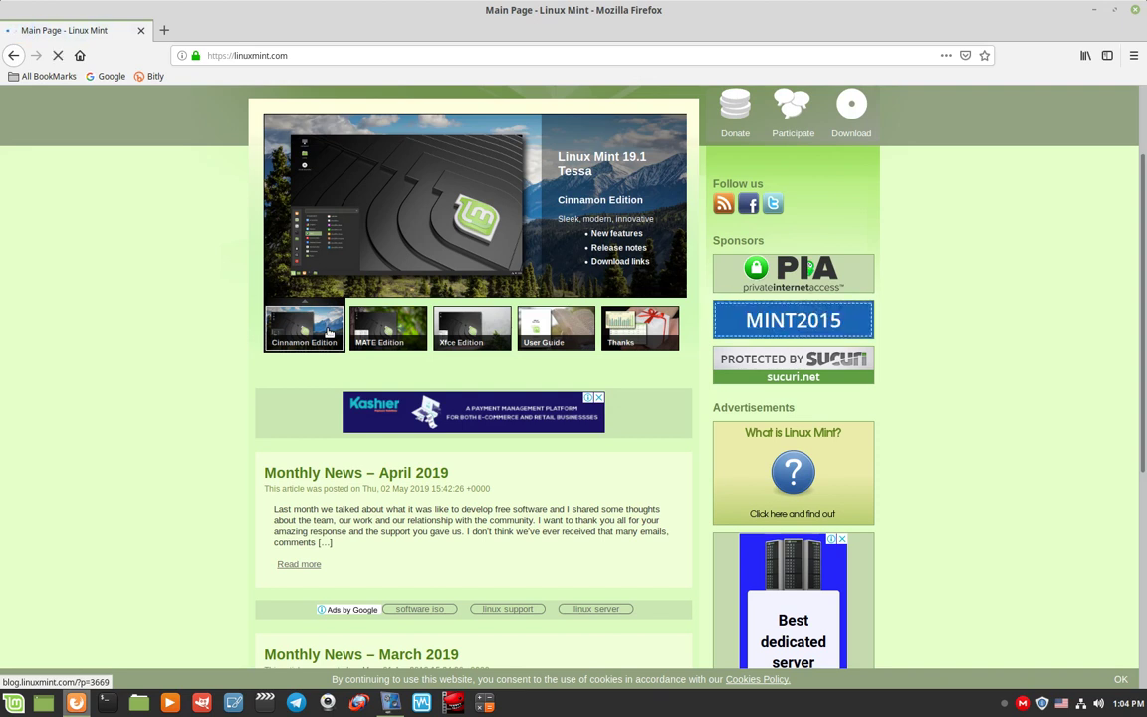
scroll(329, 331, "up", 2)
left_click(329, 331)
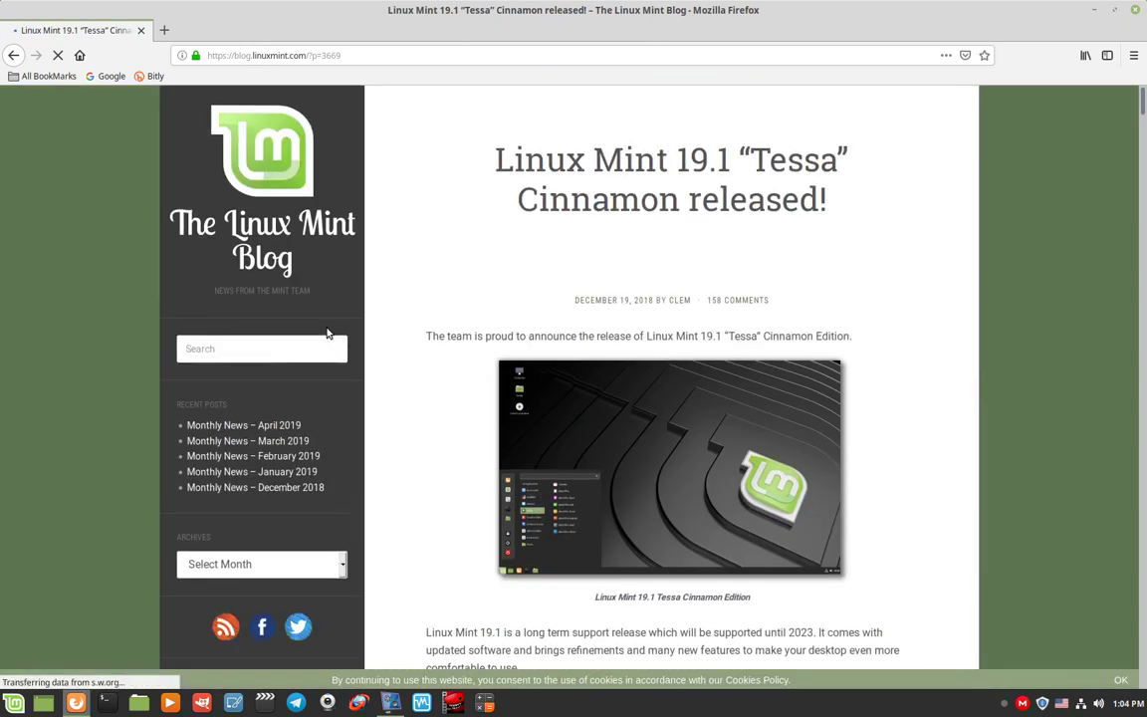
- Examine the system requirements, notes and 64-bit ISO download mirrors in the Linux Mint 19.1 Cinnamon release post
scroll(327, 333, "down", 5)
scroll(325, 331, "down", 6)
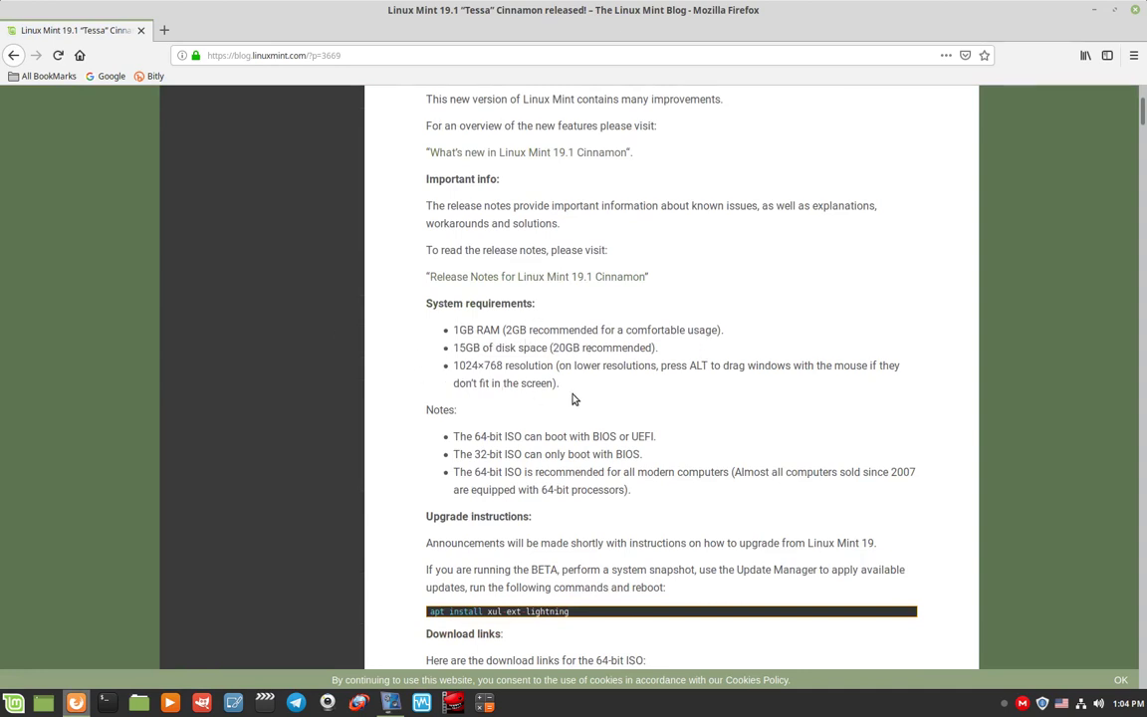
scroll(572, 399, "down", 10)
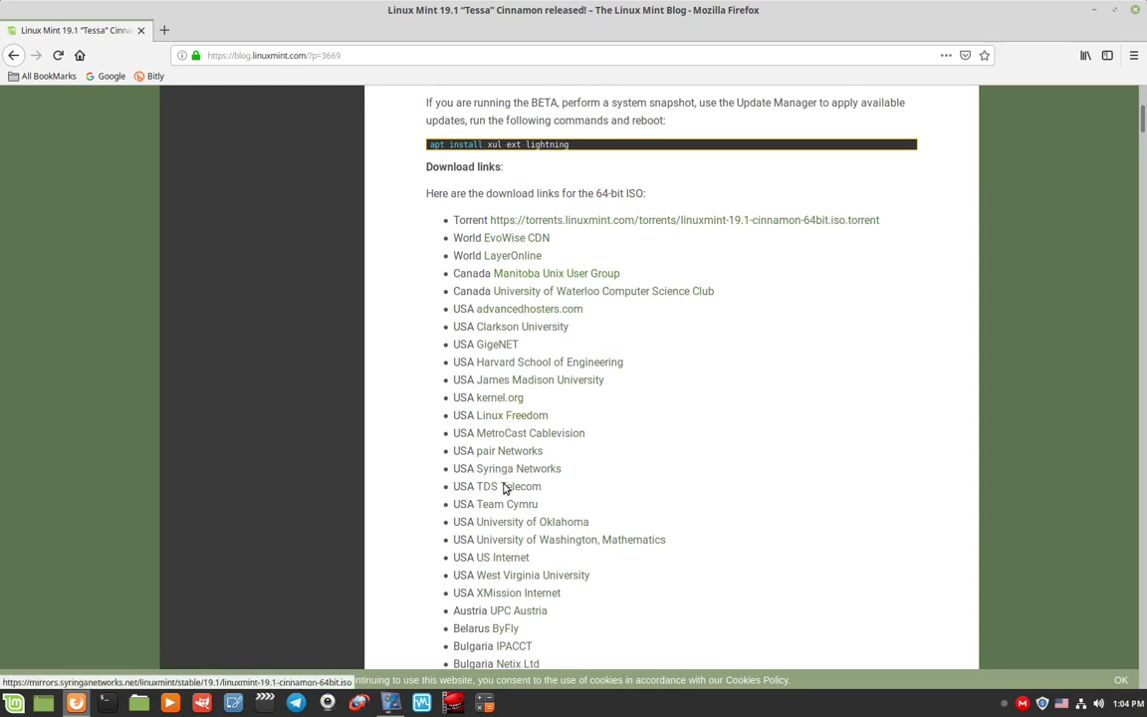
scroll(438, 498, "down", 4)
scroll(503, 525, "down", 9)
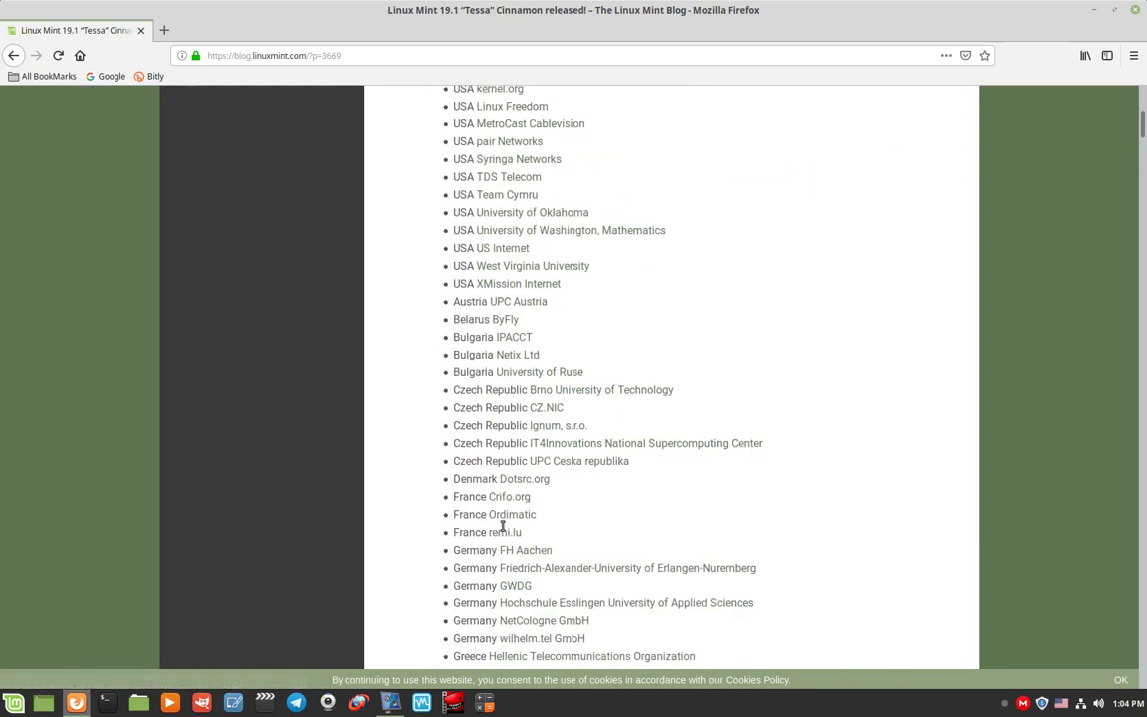
scroll(503, 526, "up", 18)
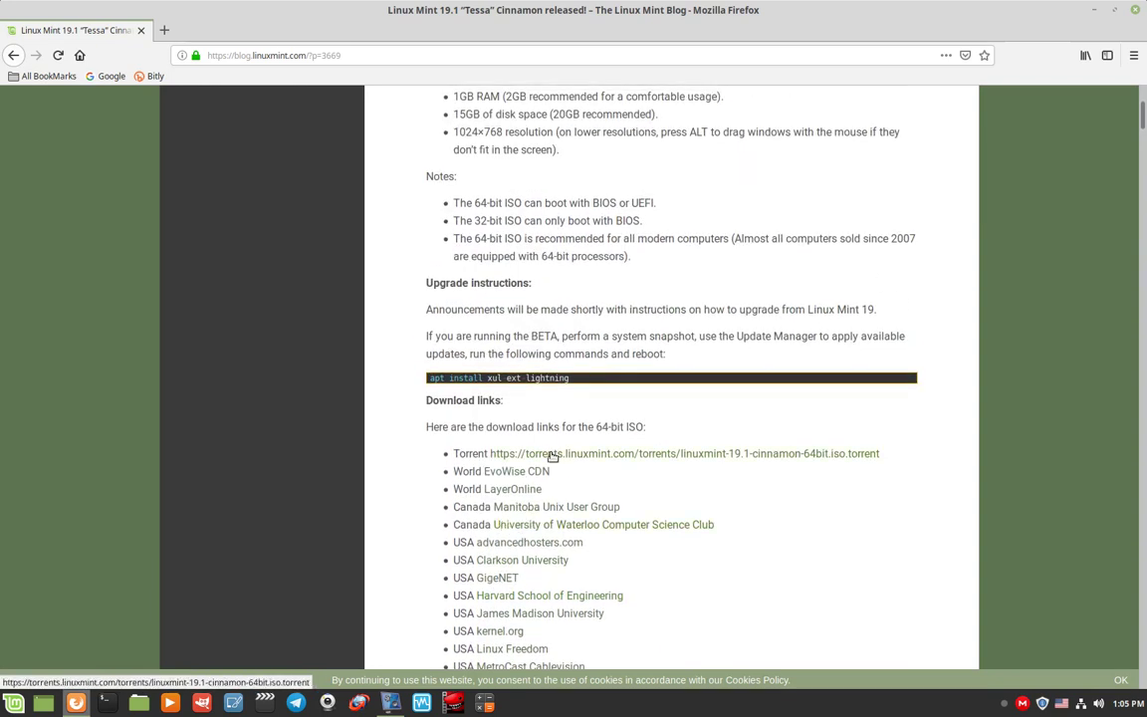
scroll(538, 476, "down", 17)
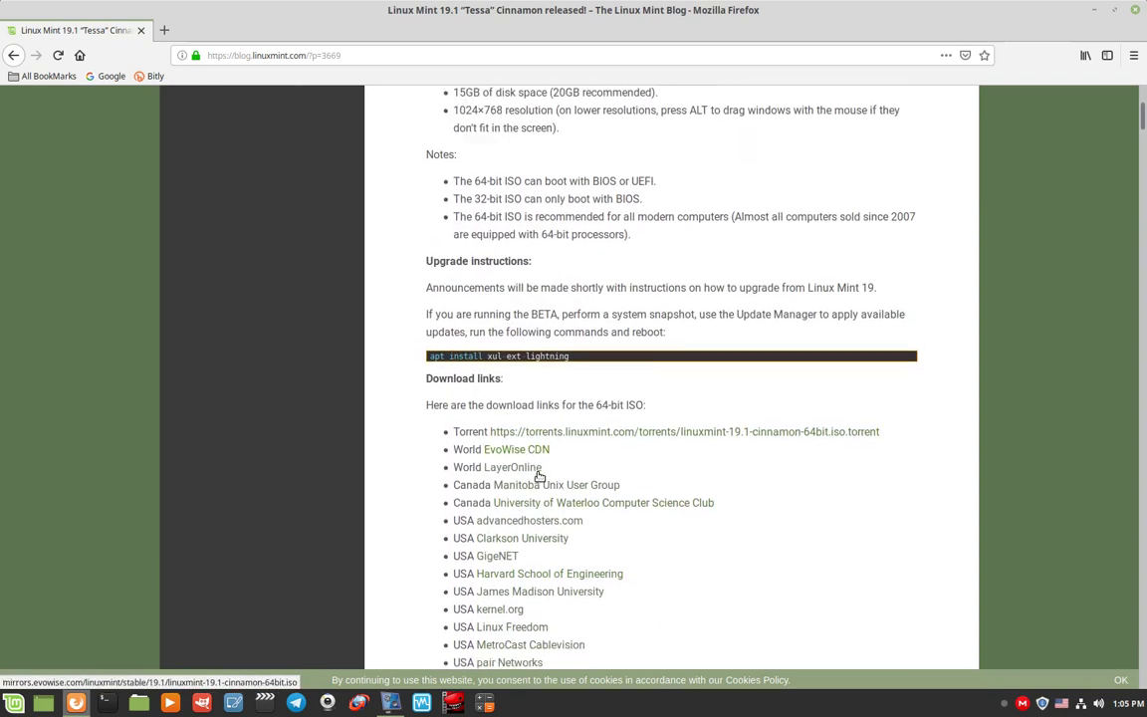
scroll(537, 476, "down", 2)
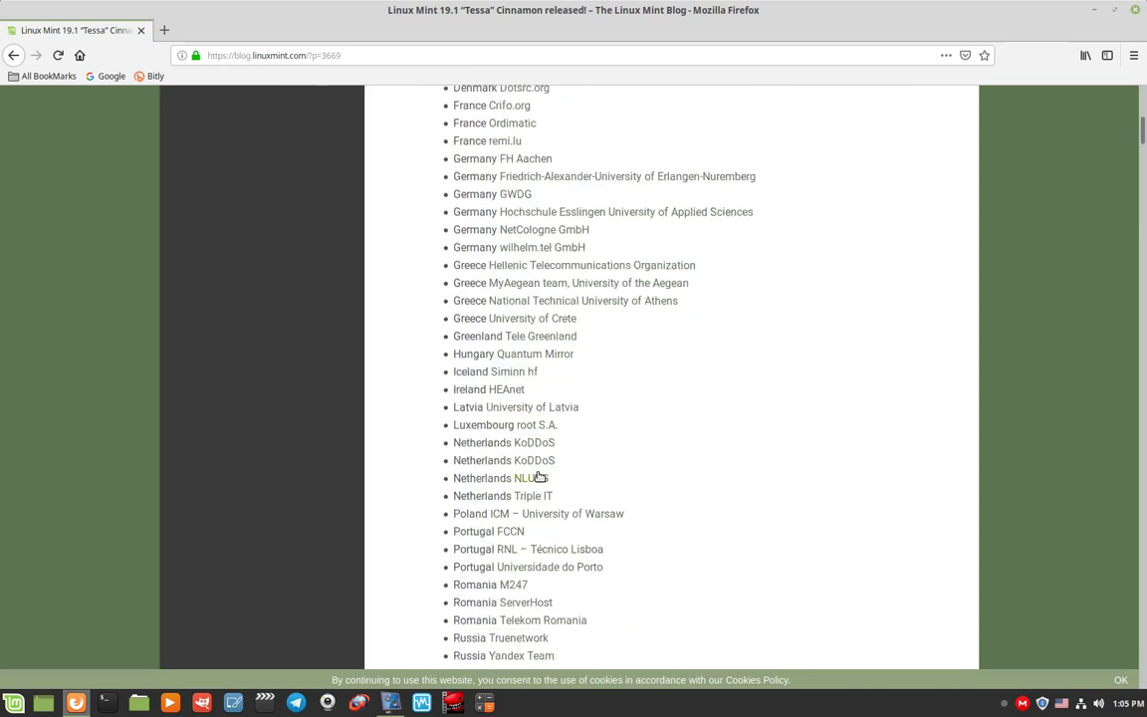
- Start downloading linuxmint-19.1-cinnamon-64bit.iso from the Harvard School of Engineering mirror, choosing to save the file
scroll(538, 476, "up", 19)
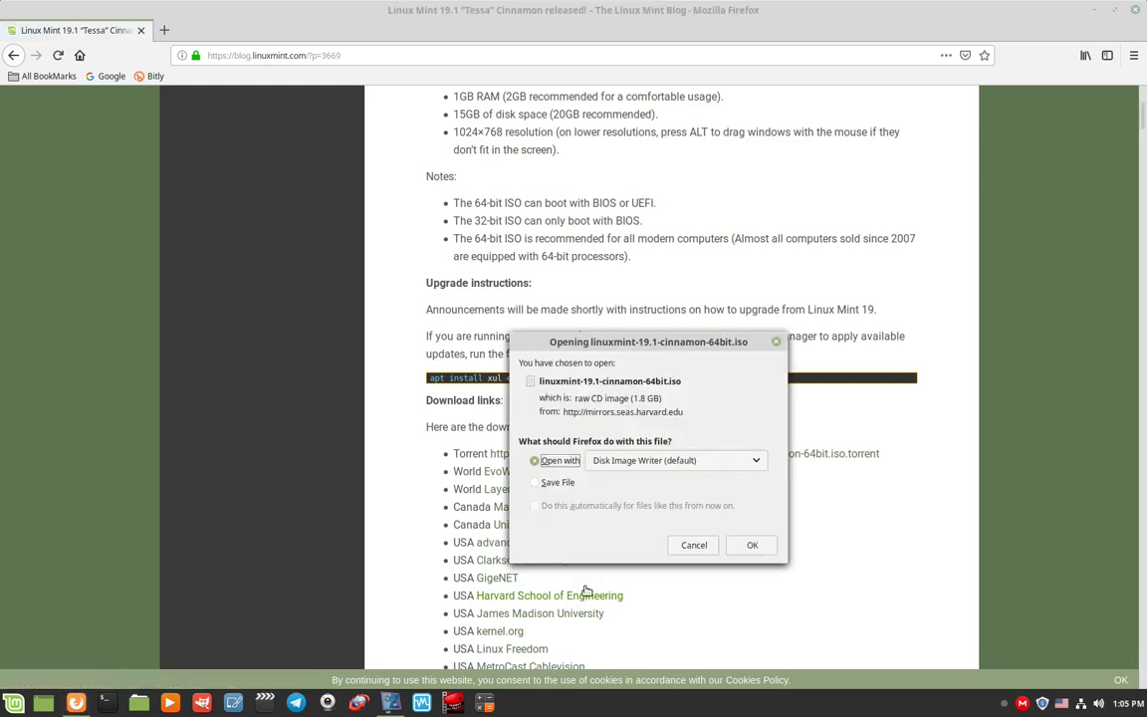
left_click(538, 482)
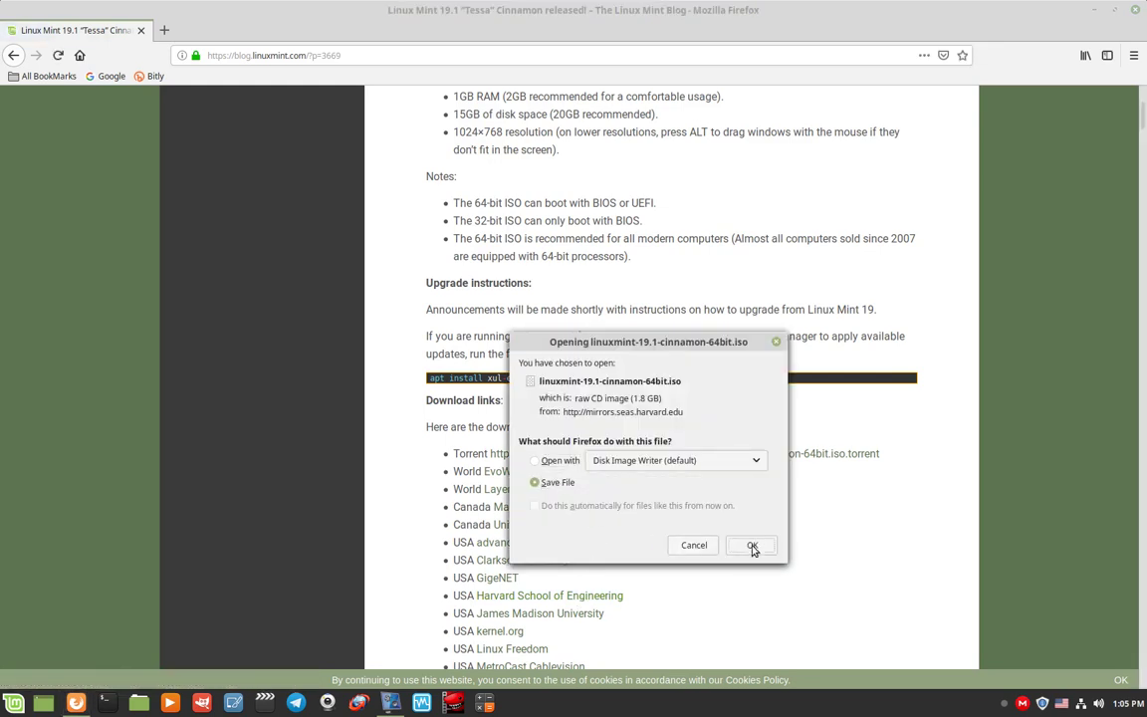
left_click(753, 546)
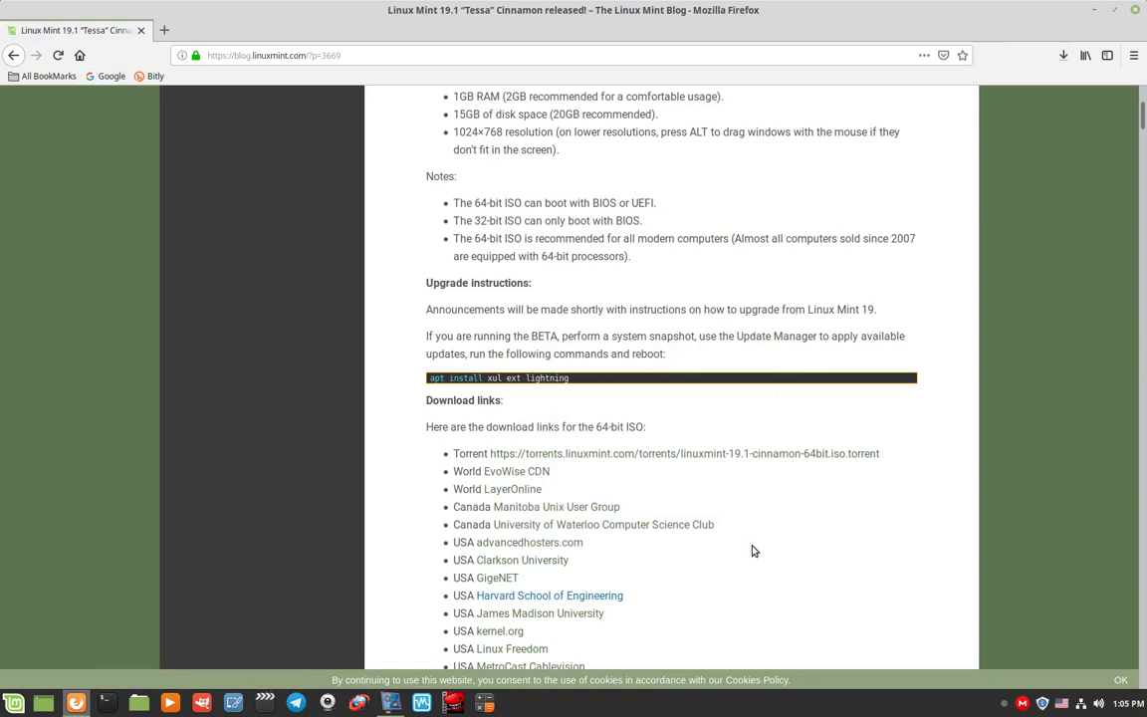
- Pause and cancel the linuxmint-19.1-cinnamon-64bit.iso download and close the browser window
left_click(1063, 57)
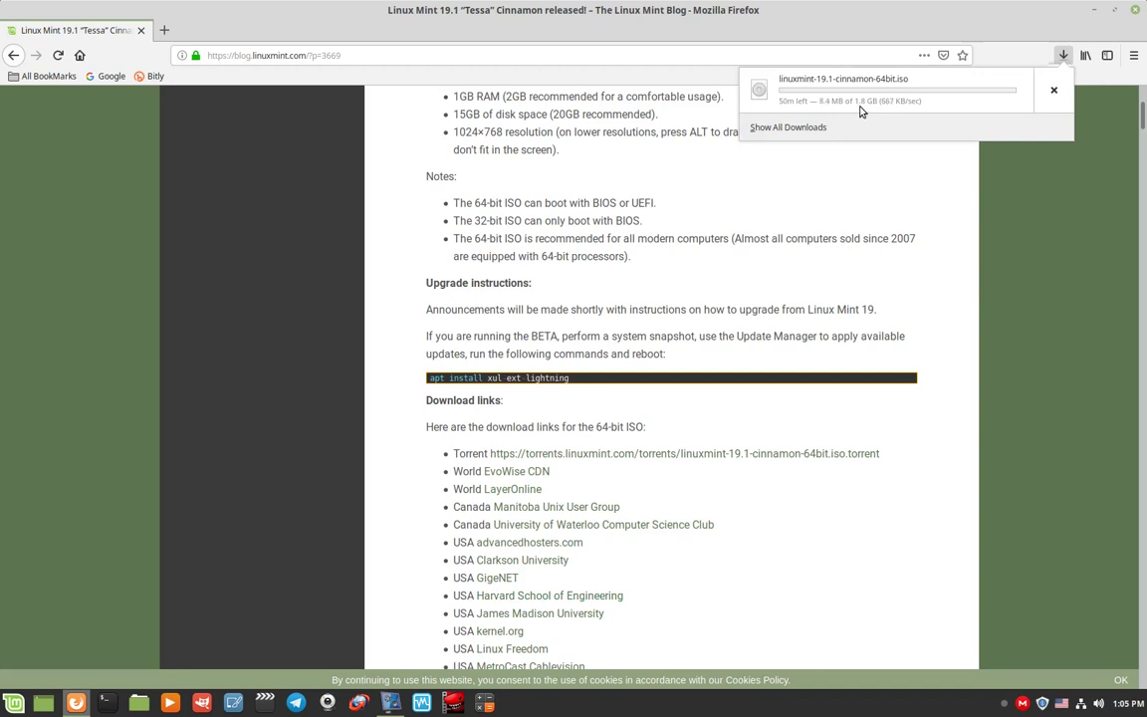
right_click(937, 87)
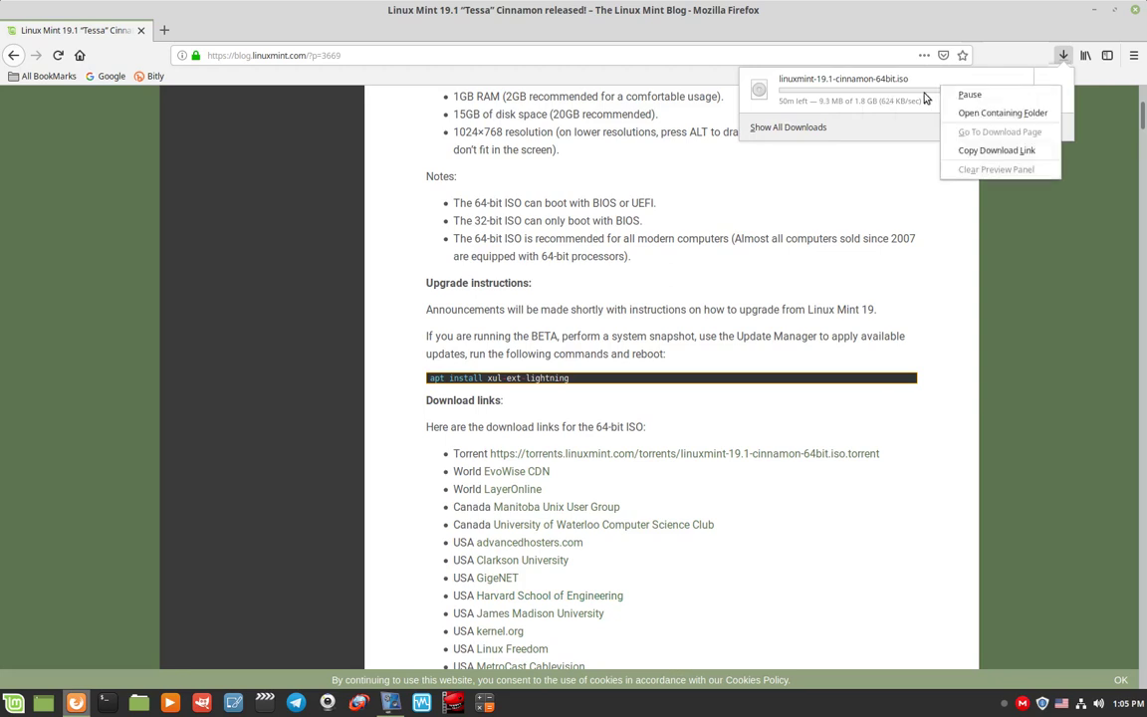
left_click(967, 94)
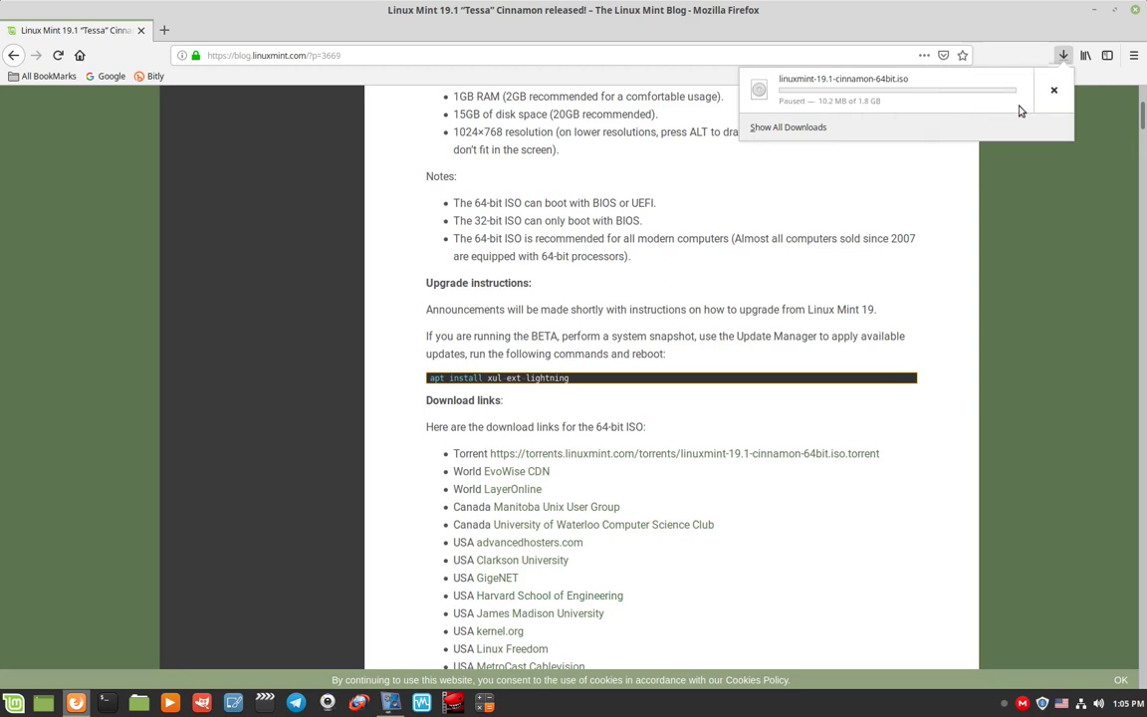
left_click(1053, 90)
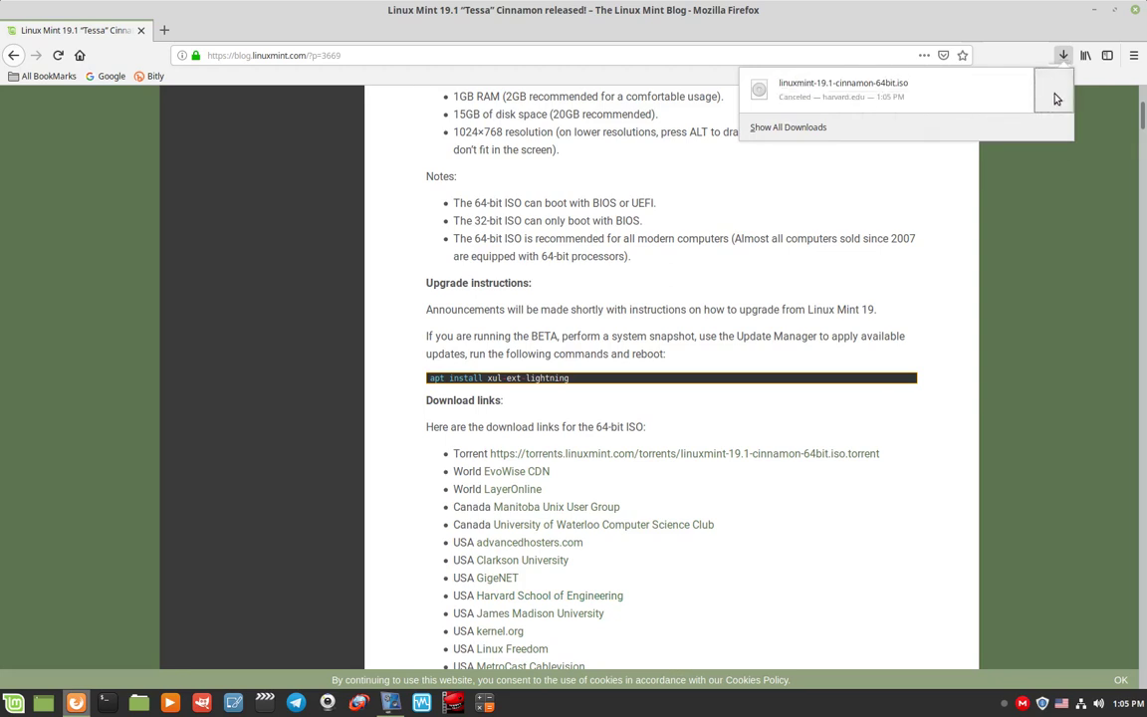
left_click(1137, 12)
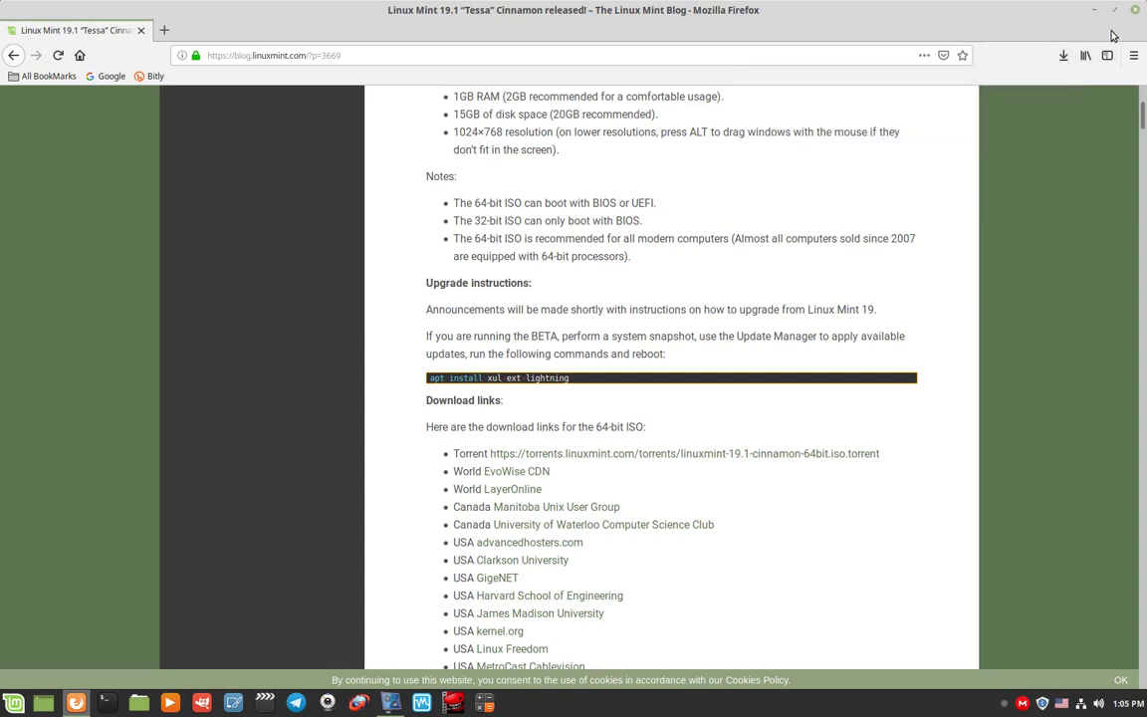
left_click(1136, 12)
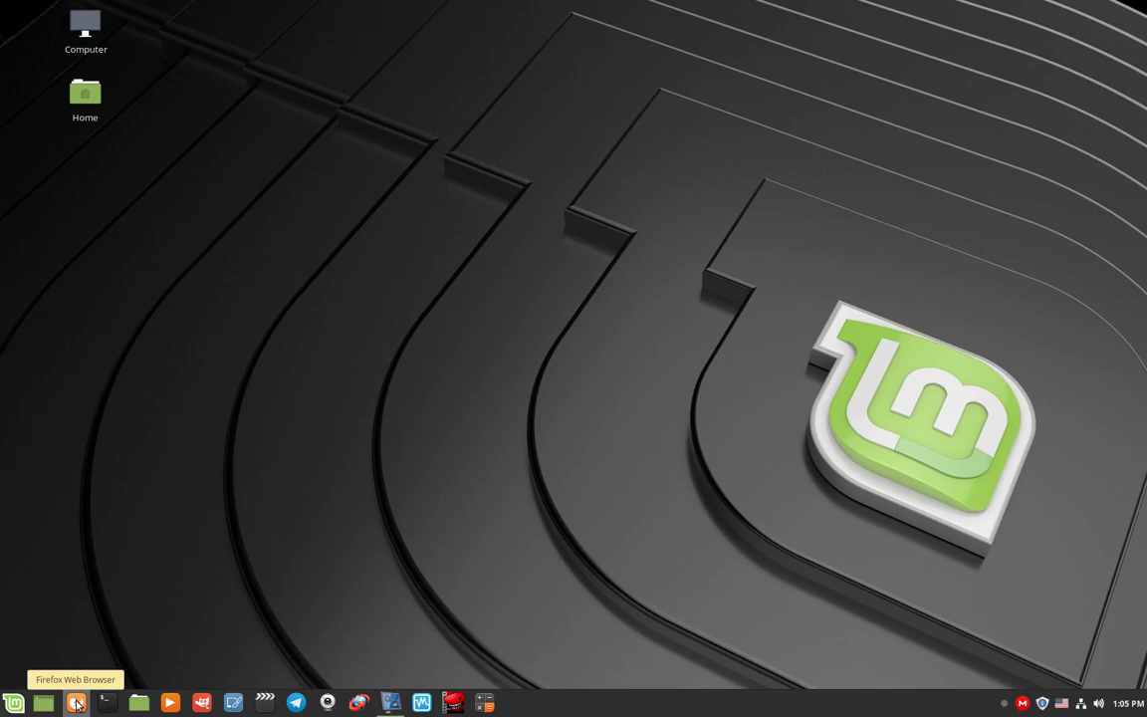
- Look through the Sound & Video, Graphics and Office categories of the installed applications
left_click(13, 702)
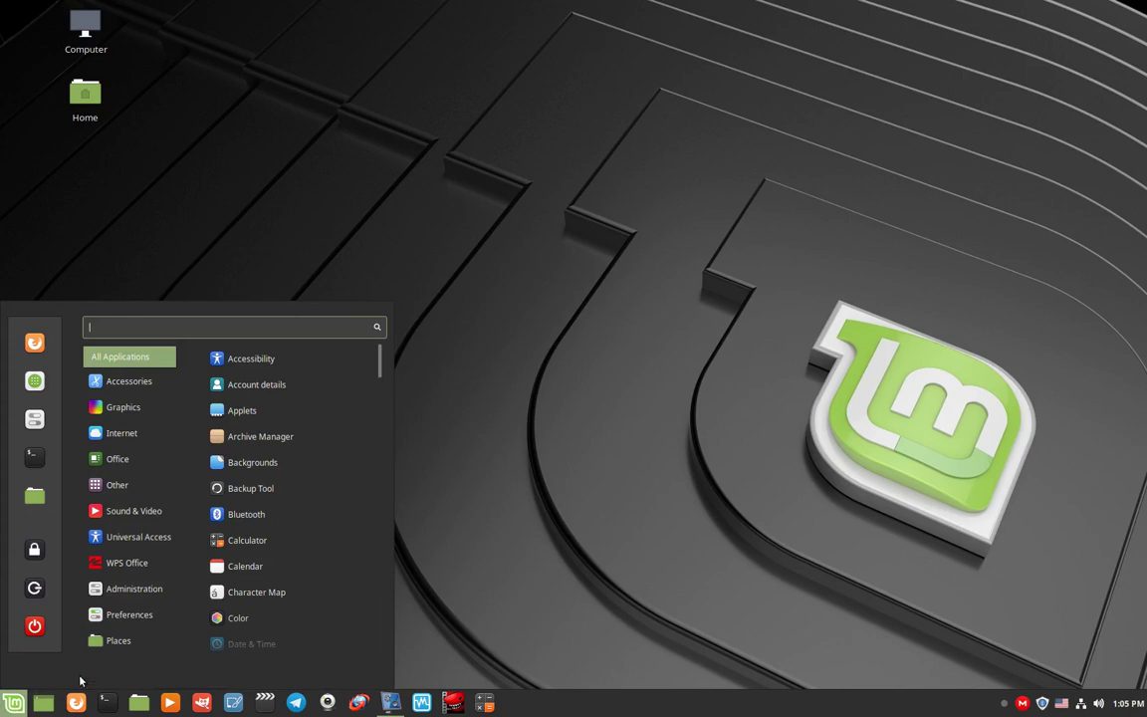
mouse_move(136, 511)
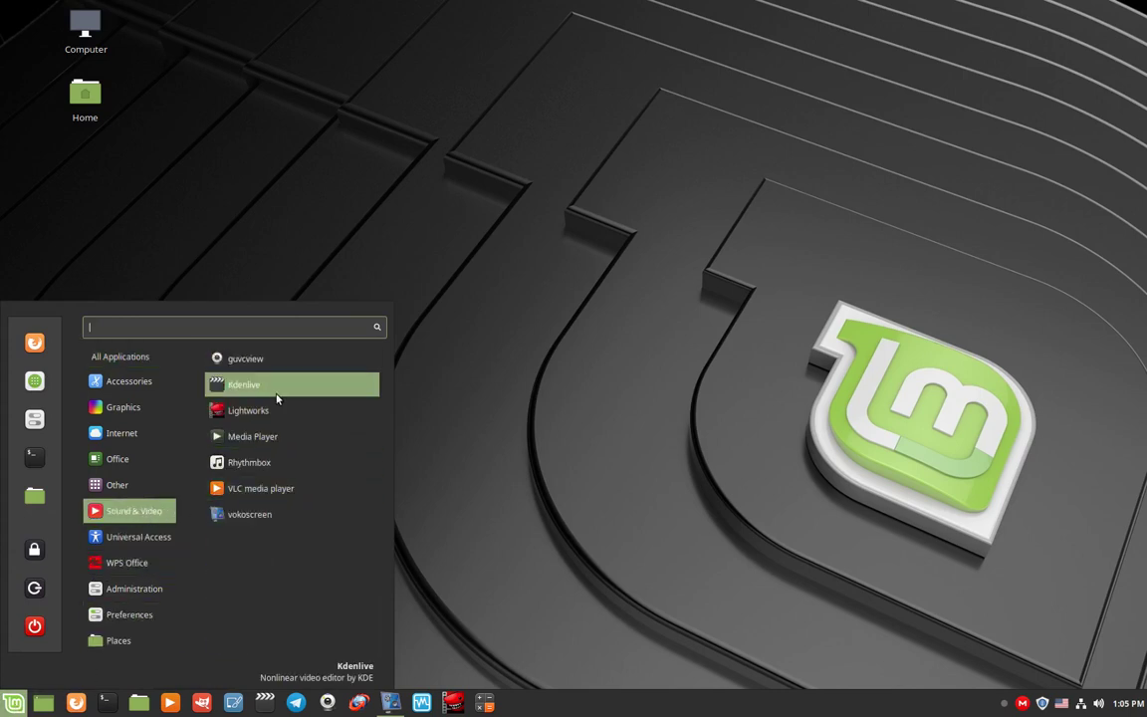
mouse_move(139, 410)
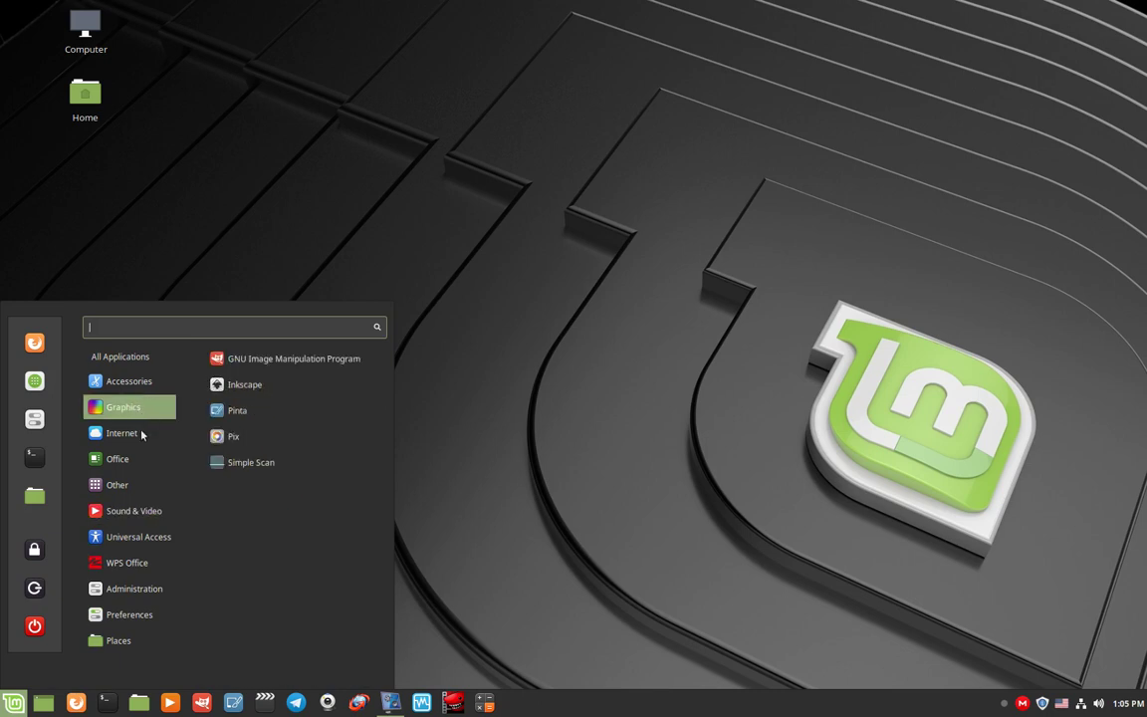
mouse_move(140, 458)
left_click(617, 444)
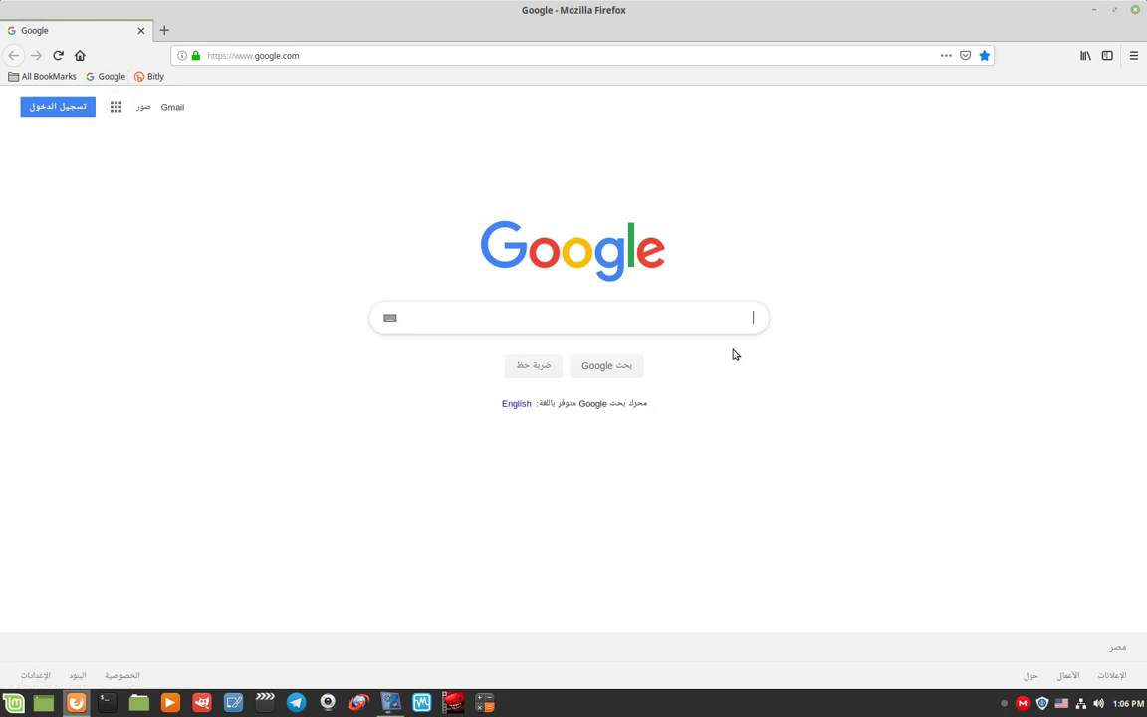
- Search Google for flareget and open the FlareGet website from the results
type("flare")
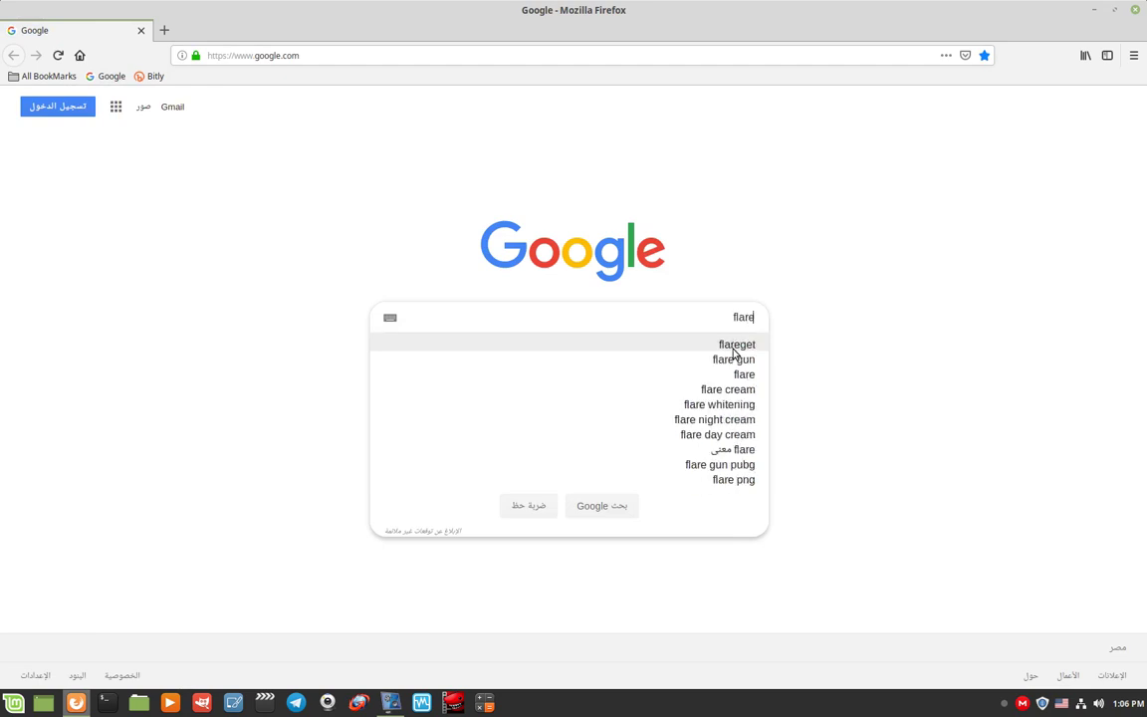
type("get")
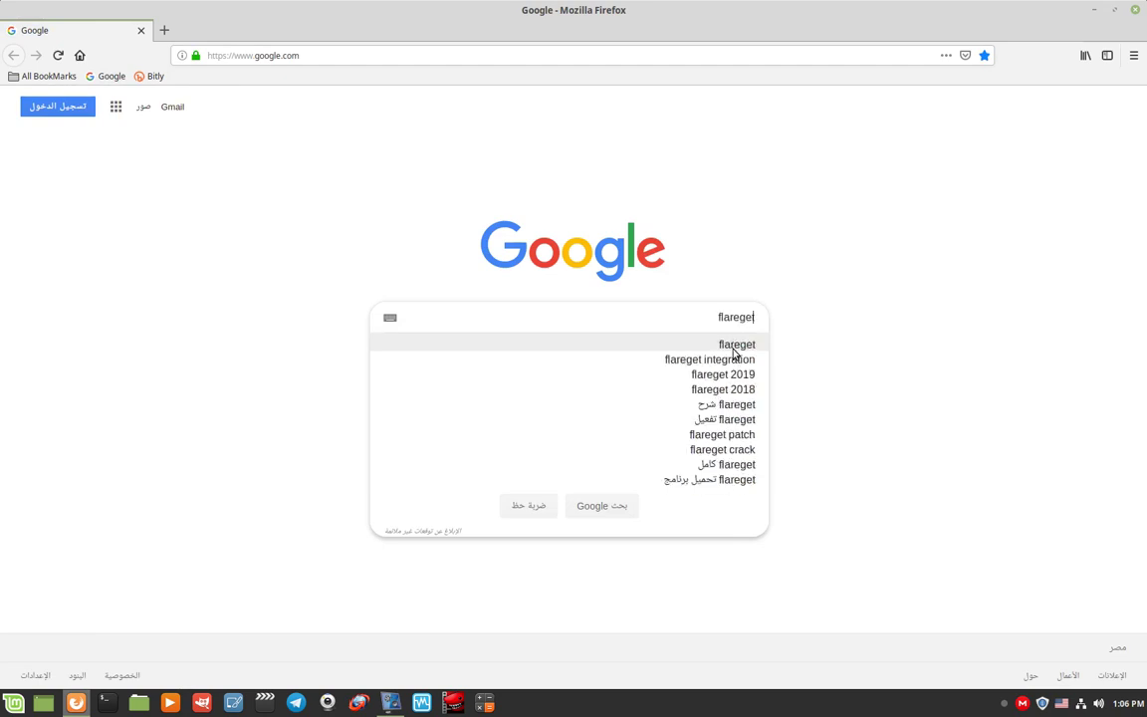
key("Return")
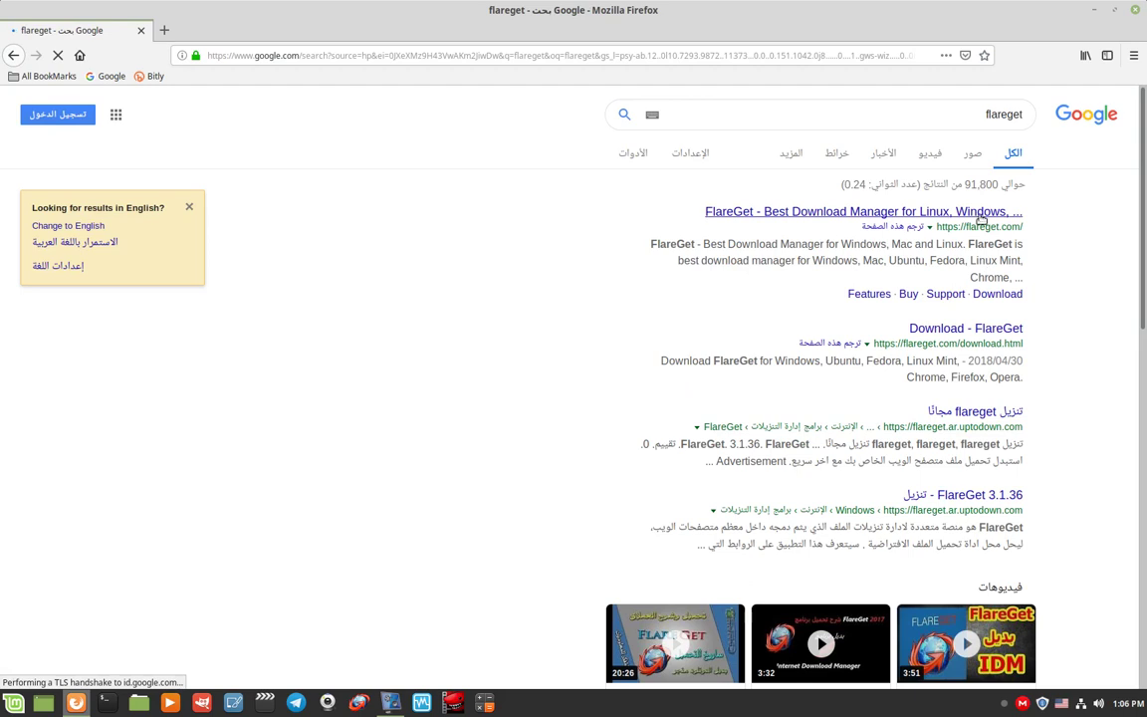
left_click(986, 215)
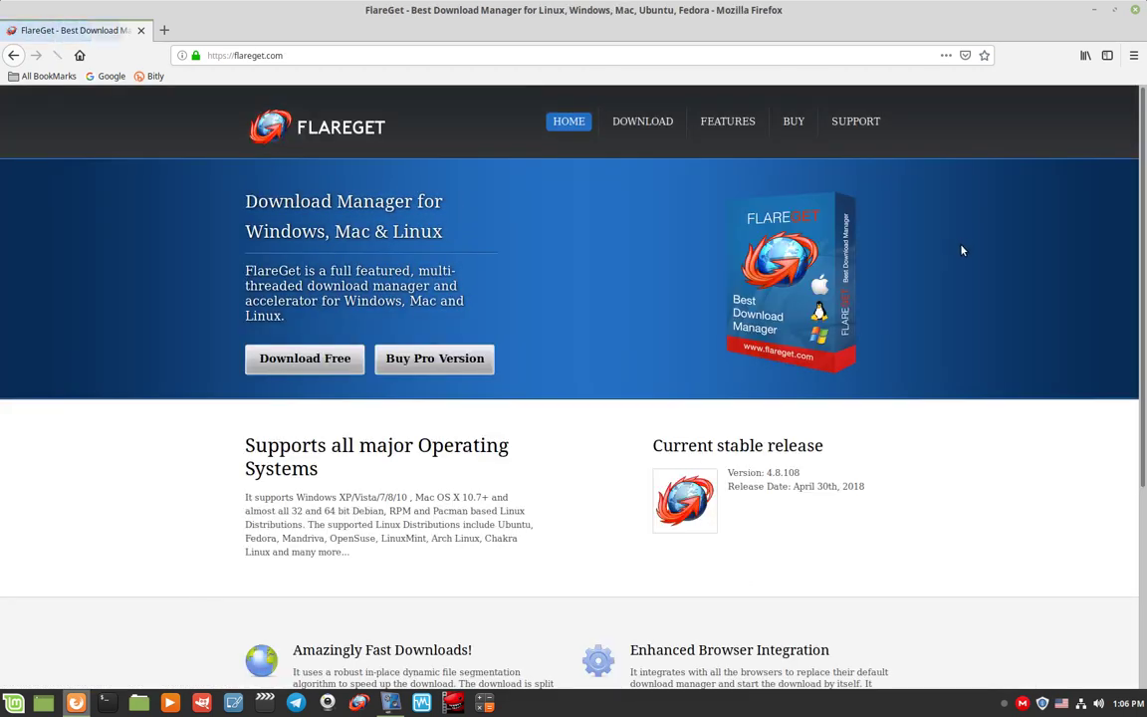
- Visit FlareGet's Download page, revisit the home page, and return to the download packages for each operating system
left_click(647, 121)
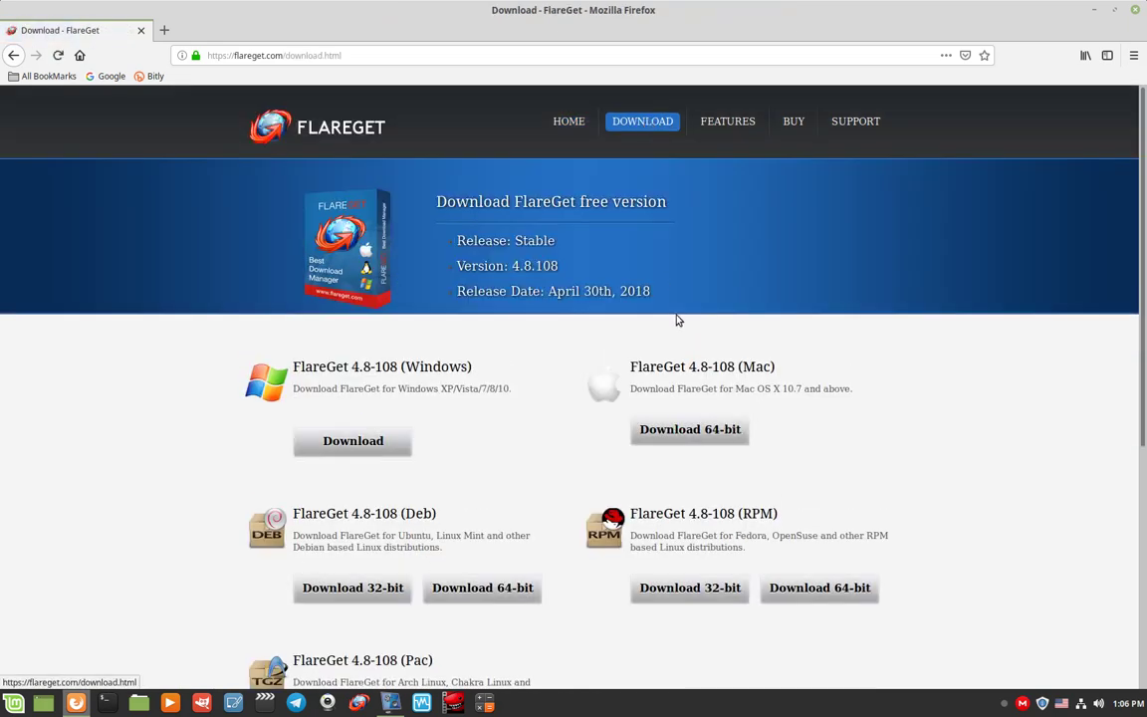
left_click(564, 121)
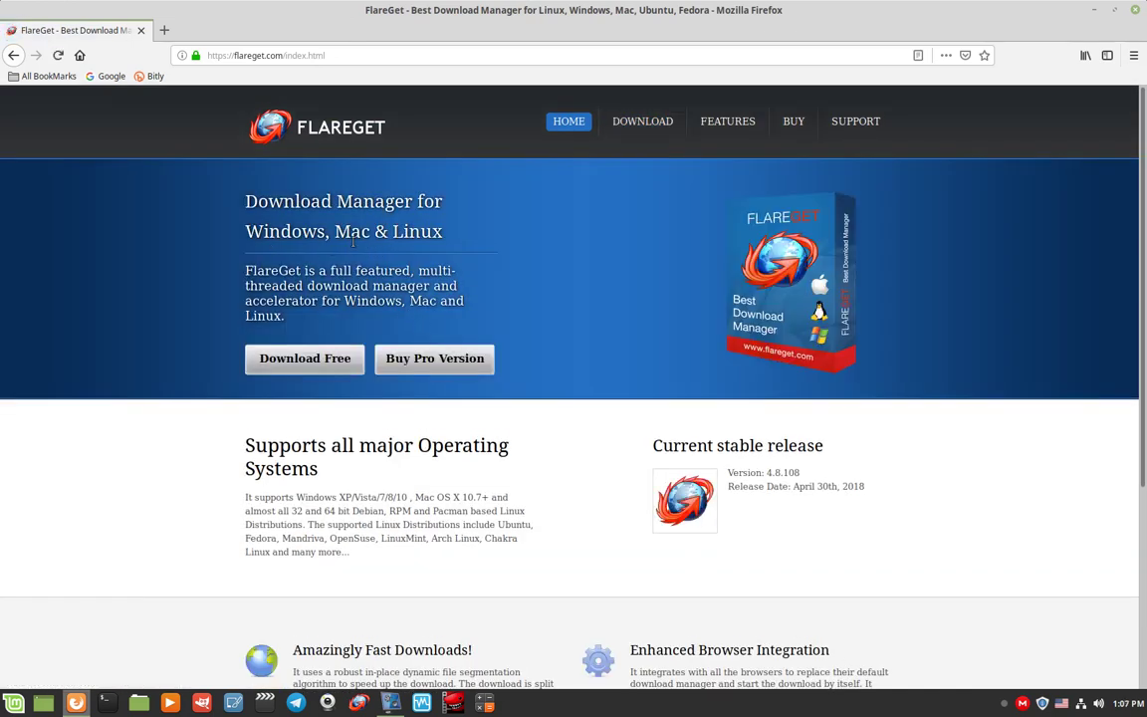
left_click(642, 127)
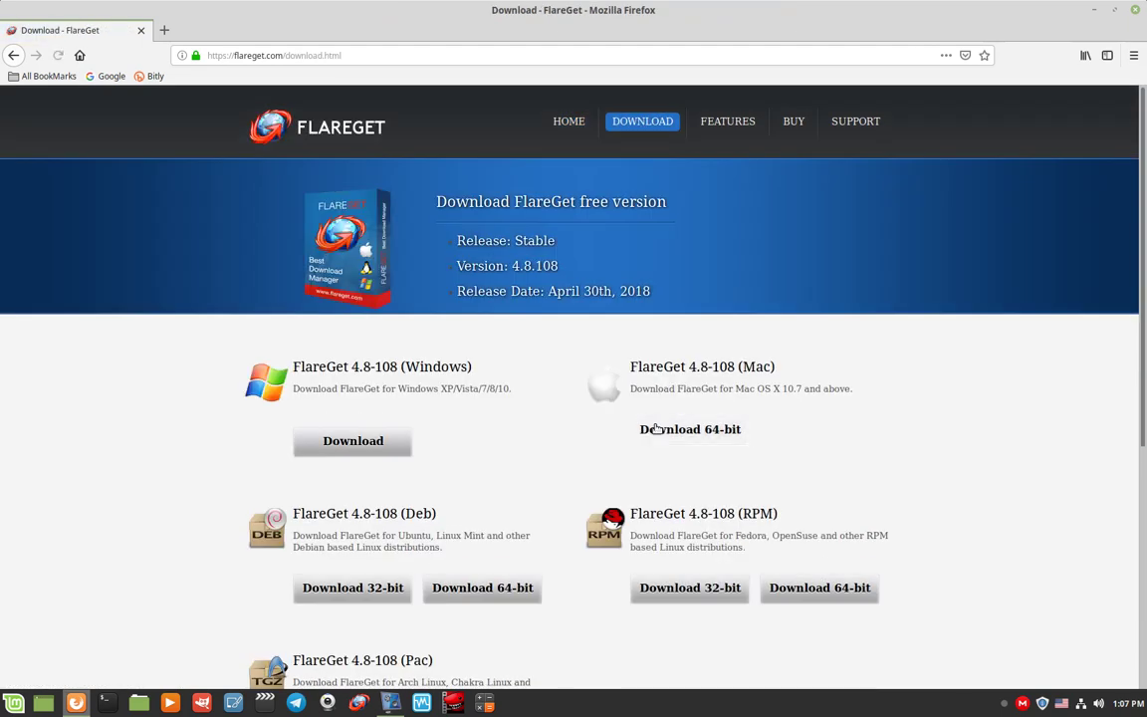
scroll(656, 428, "down", 3)
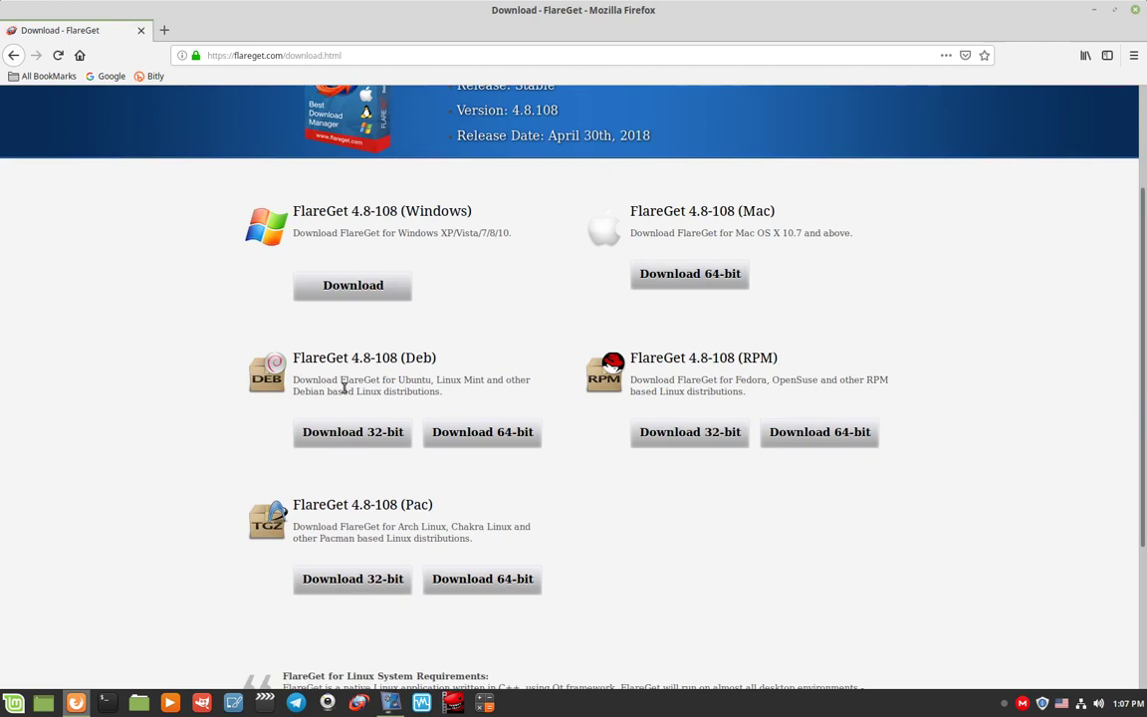
- Examine the Deb and RPM package options, highlighting the Deb label for Debian-based distributions such as Linux Mint
double_click(412, 357)
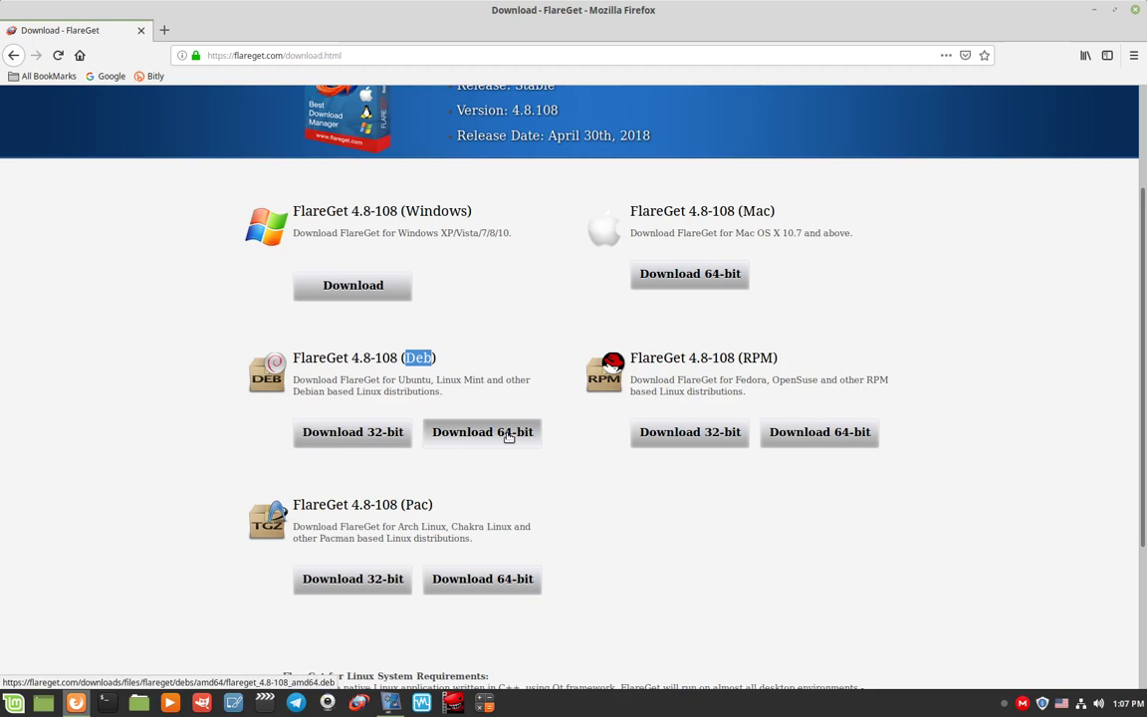
mouse_move(747, 359)
left_mouse_down()
mouse_move(773, 359)
mouse_move(741, 359)
left_mouse_up()
left_click(741, 358)
double_click(741, 358)
left_click(763, 365)
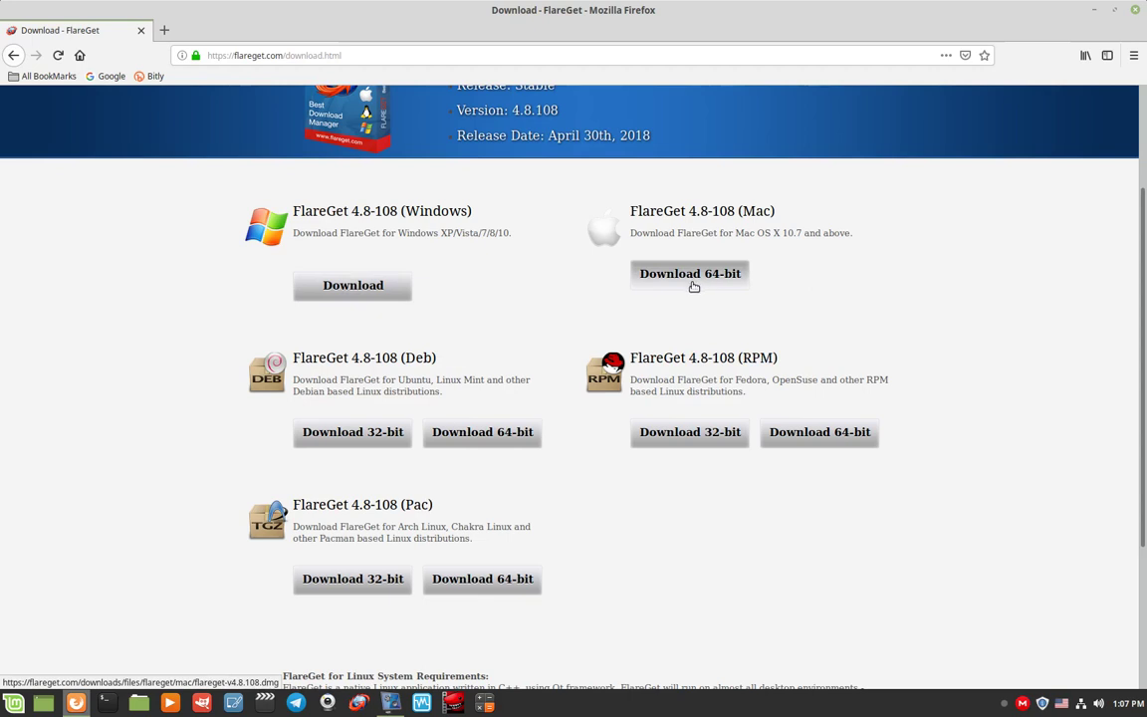
double_click(419, 357)
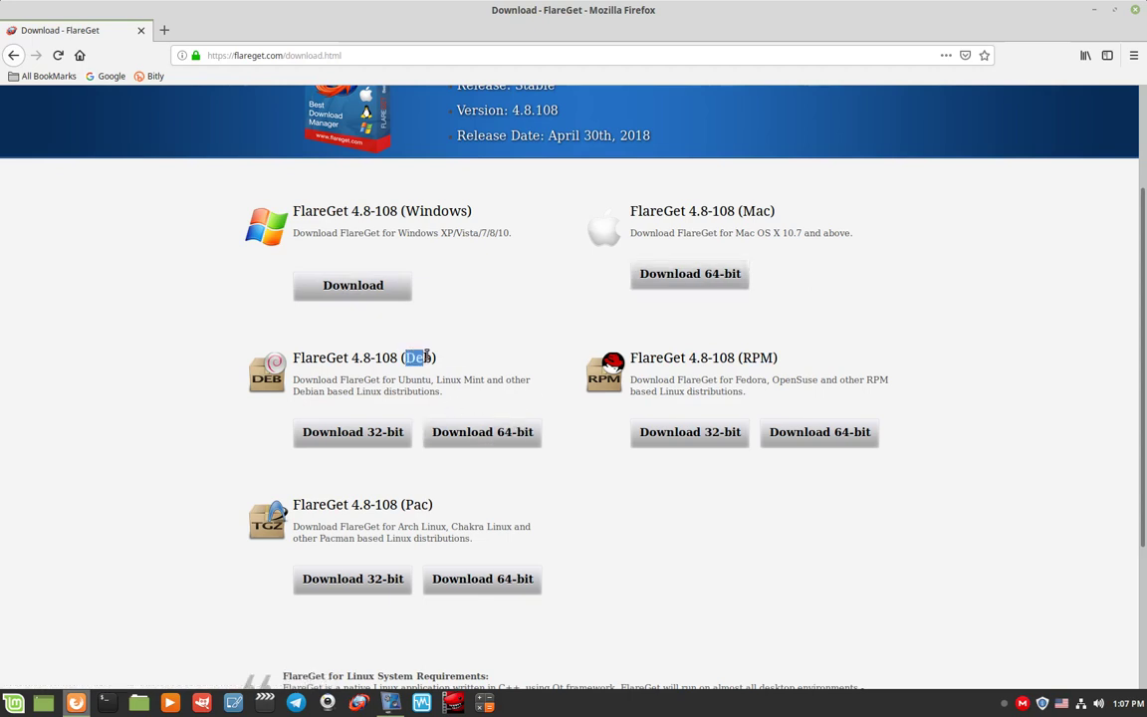
left_click(408, 359)
left_click_drag(404, 357, 435, 366)
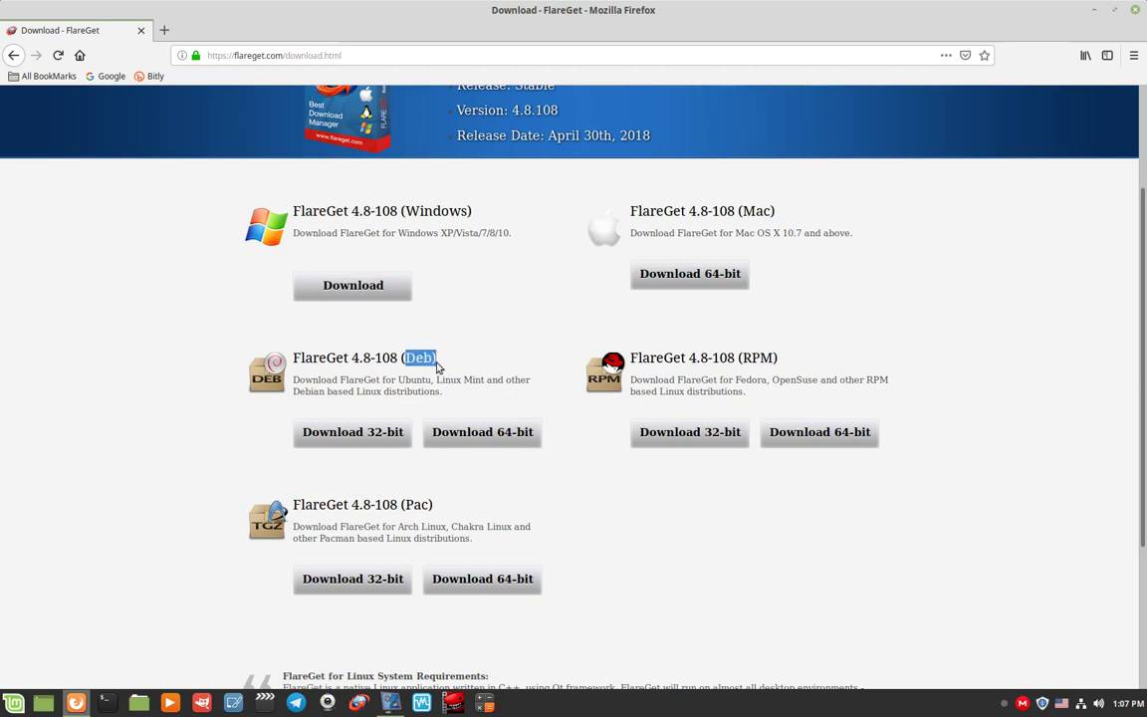
- Download the 64-bit Deb package flareget_4.8-108_amd64.deb, choosing to save the file
left_click(495, 431)
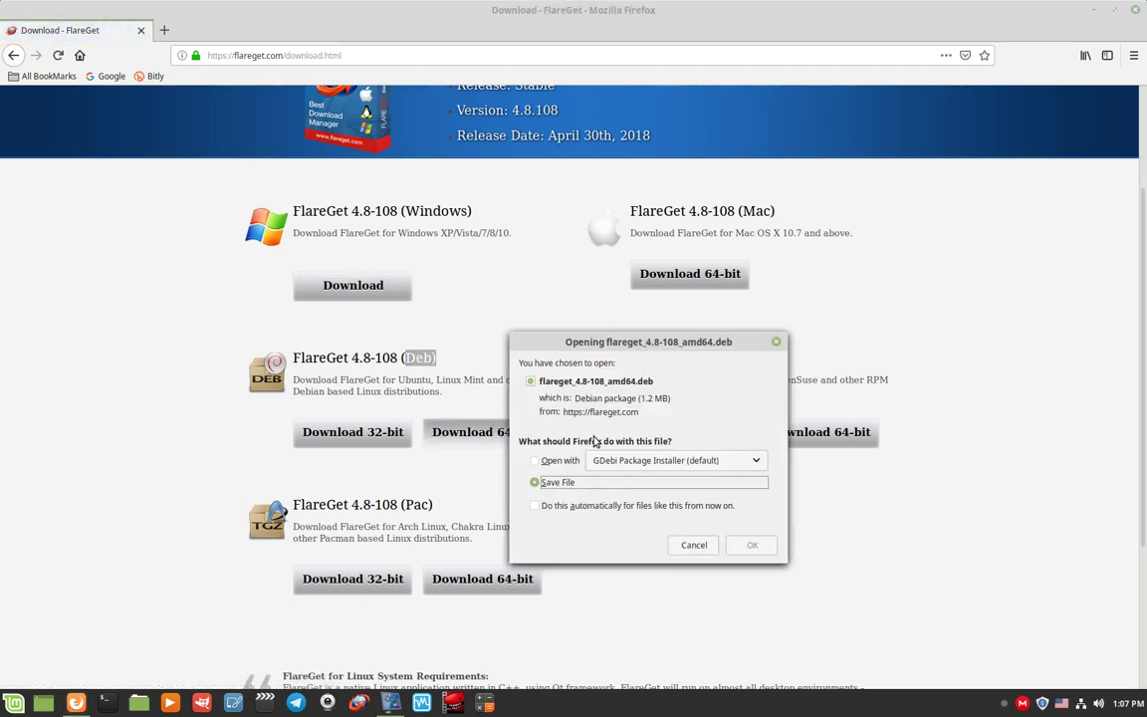
left_click(767, 547)
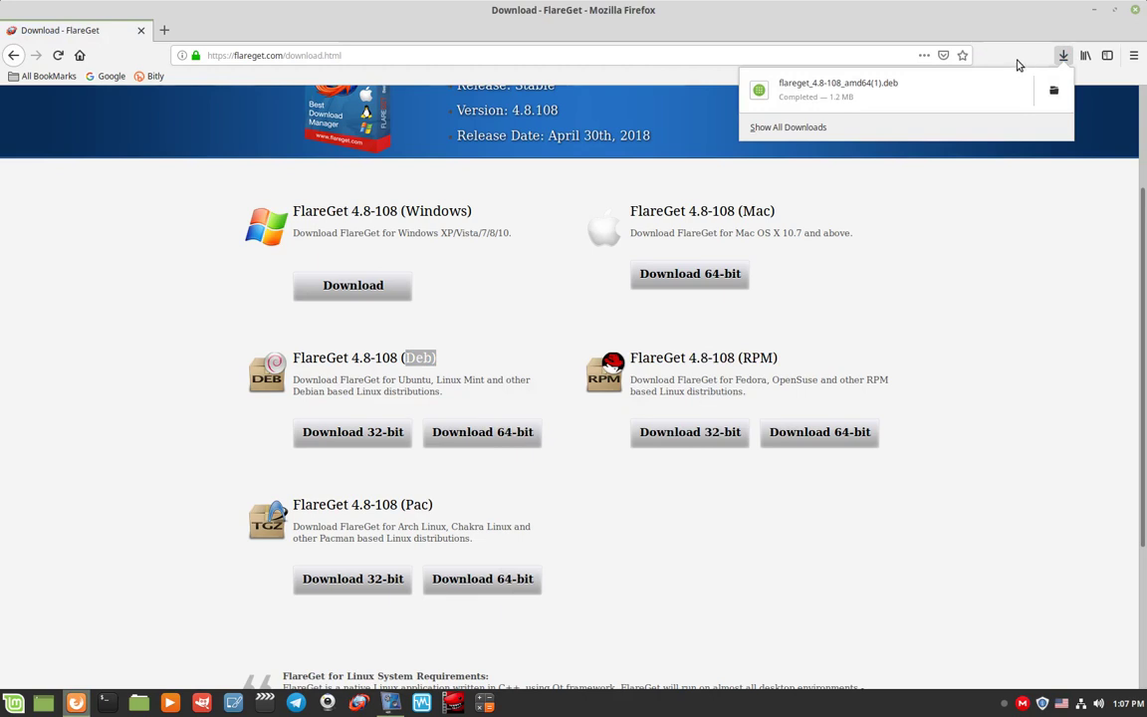
left_click(1019, 65)
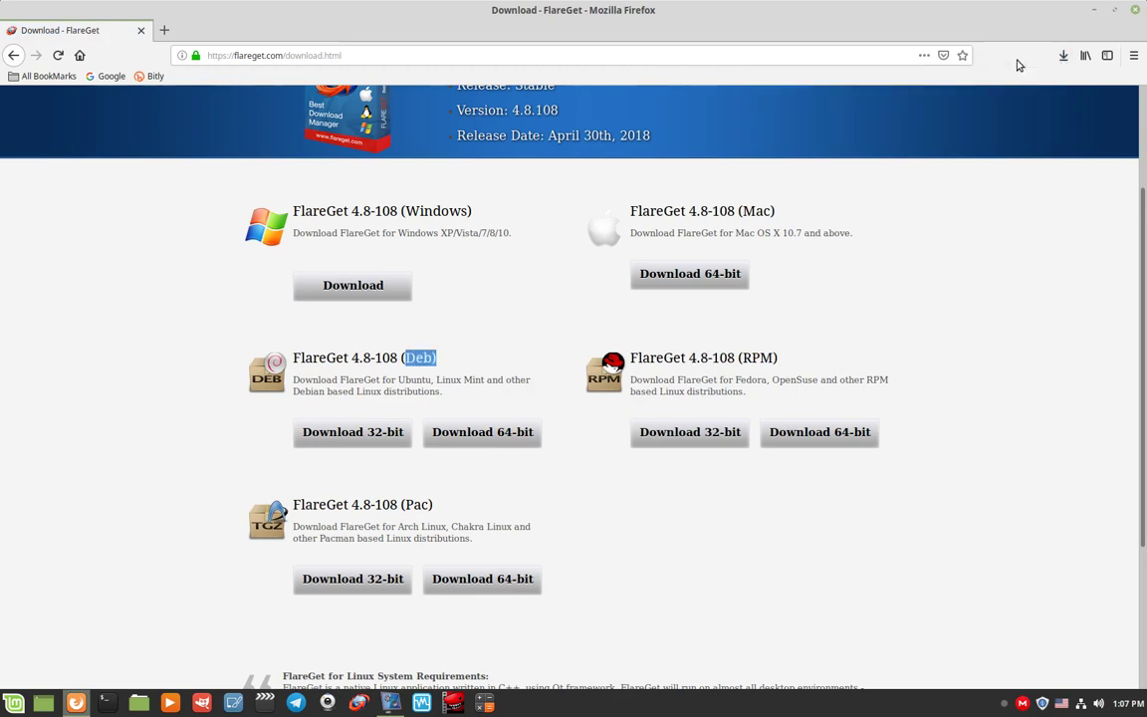
- Replace the FlareGet tab with a new one showing Google, and look through the installed Office applications
left_click(165, 31)
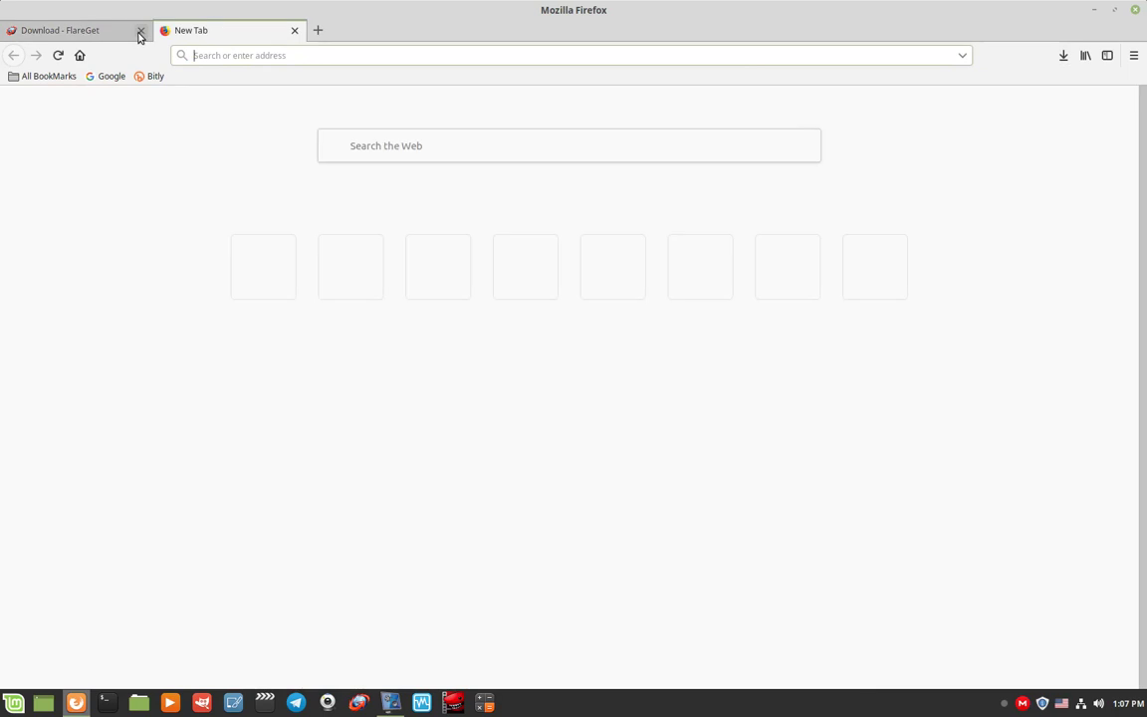
left_click(112, 77)
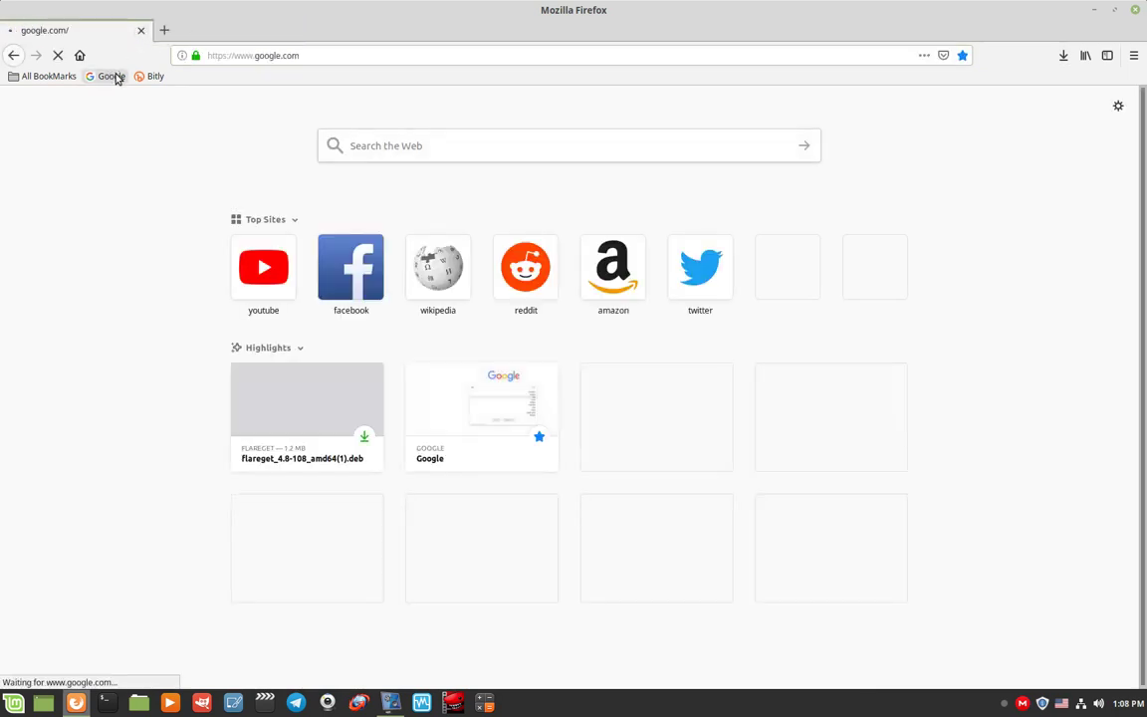
left_click(14, 702)
mouse_move(125, 459)
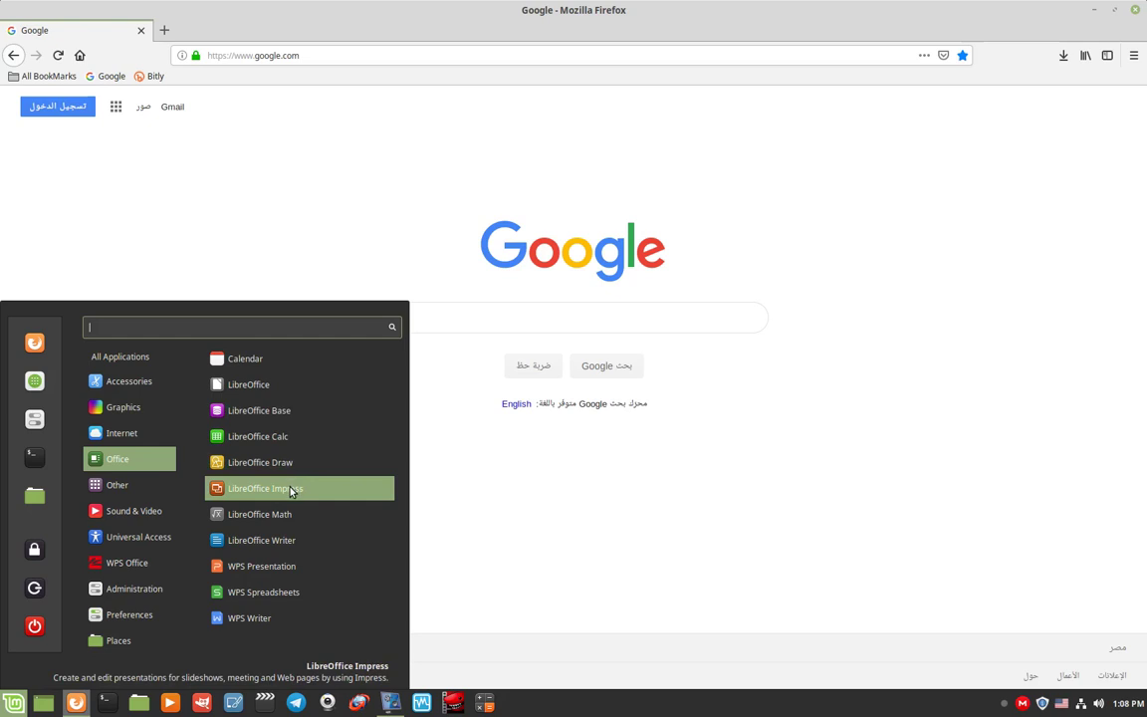
left_click(469, 523)
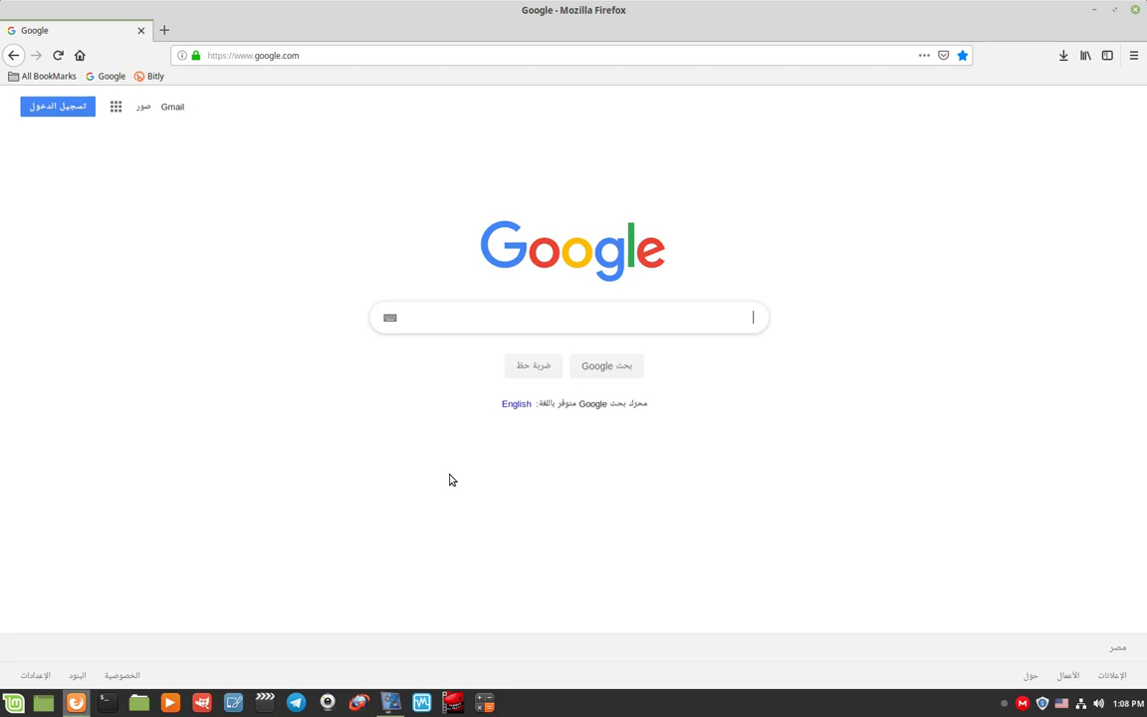
- Search Google for wps office and open the Download - WPS Office result
type("s of")
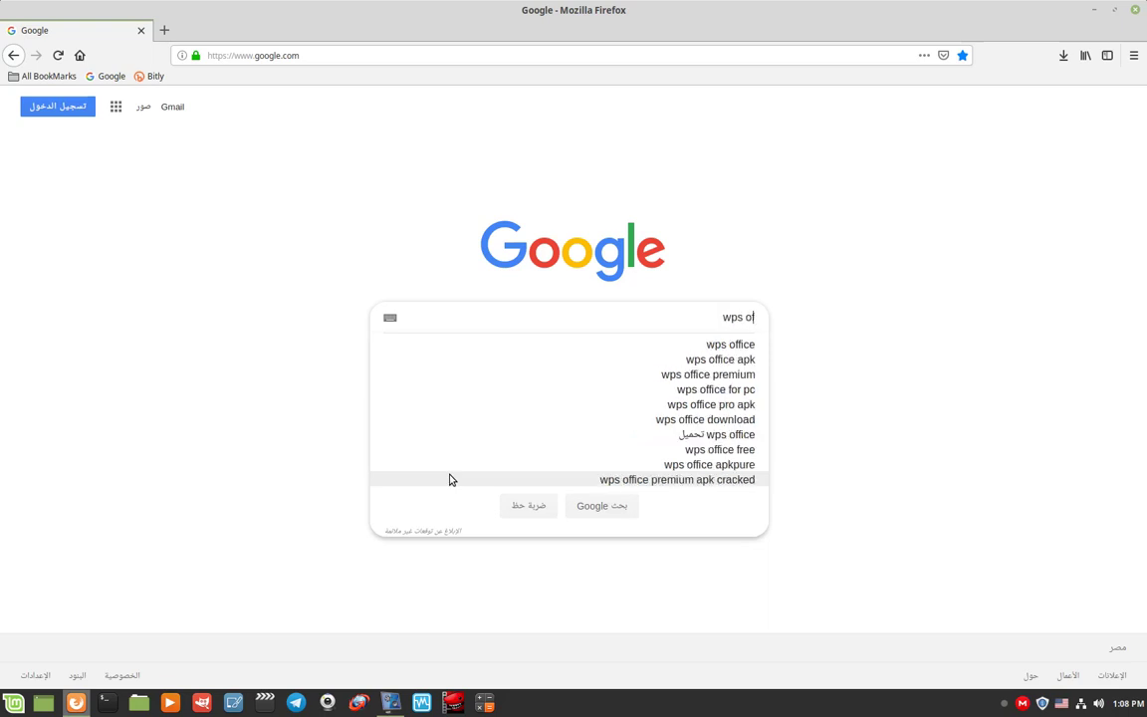
key("Up")
key("Up")
key("Up")
key("Up")
key("Up")
key("Up")
key("Up")
key("Up")
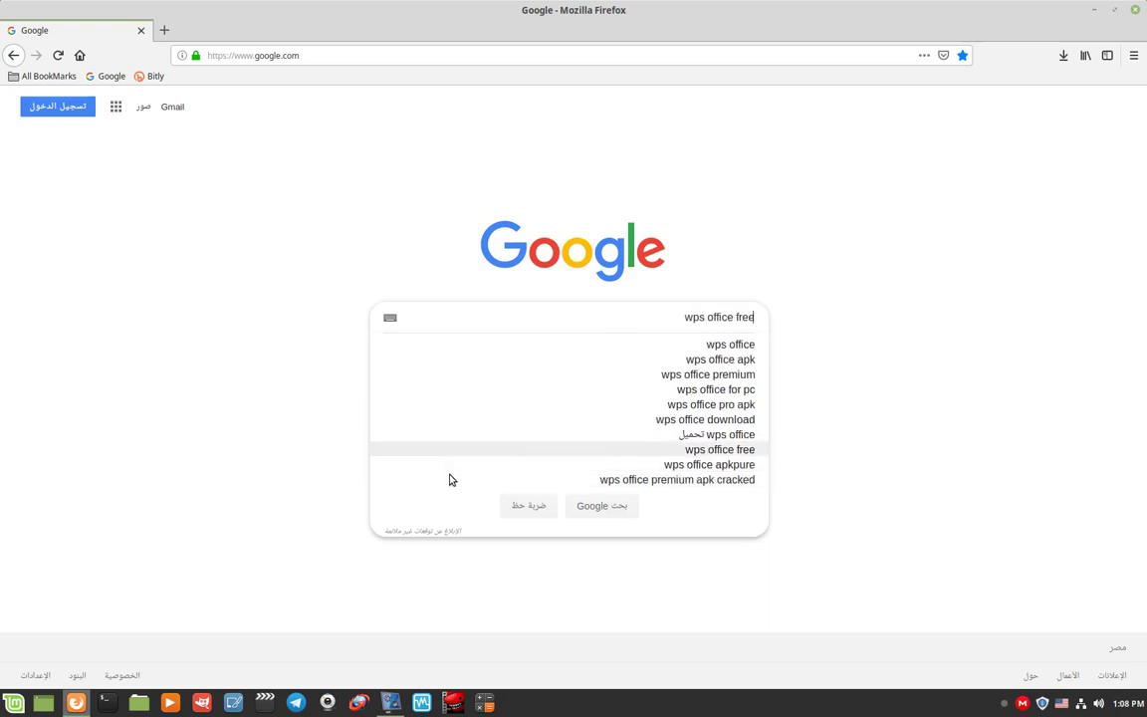
key("Up")
key("Up")
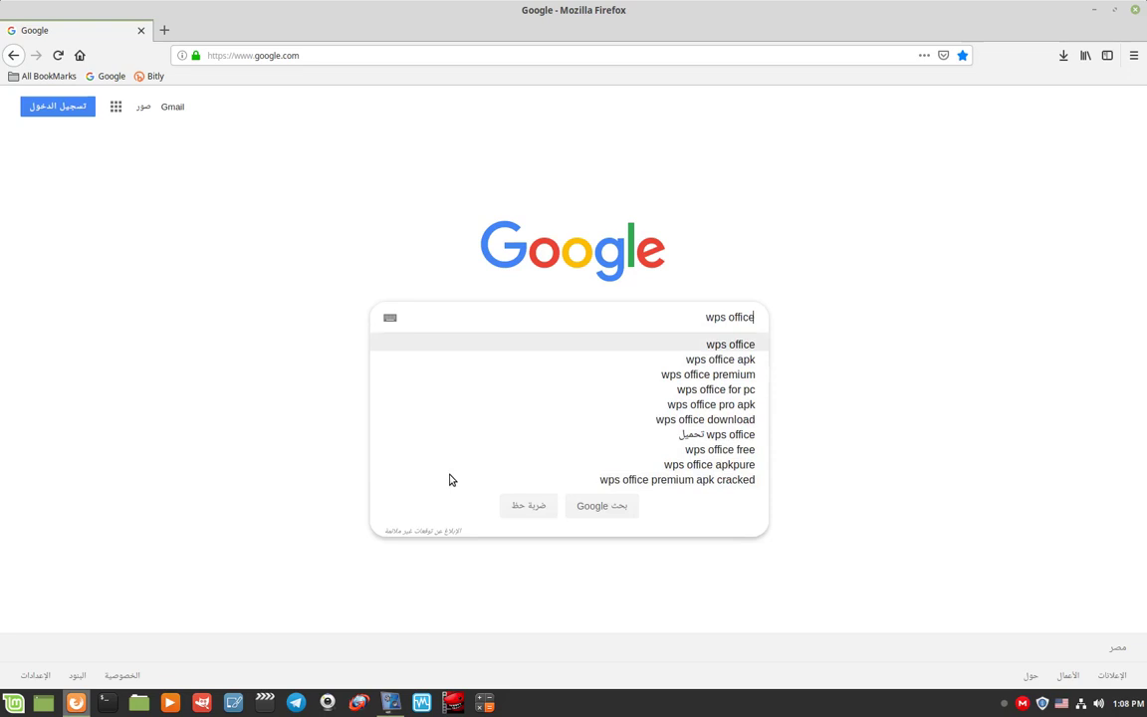
key("Return")
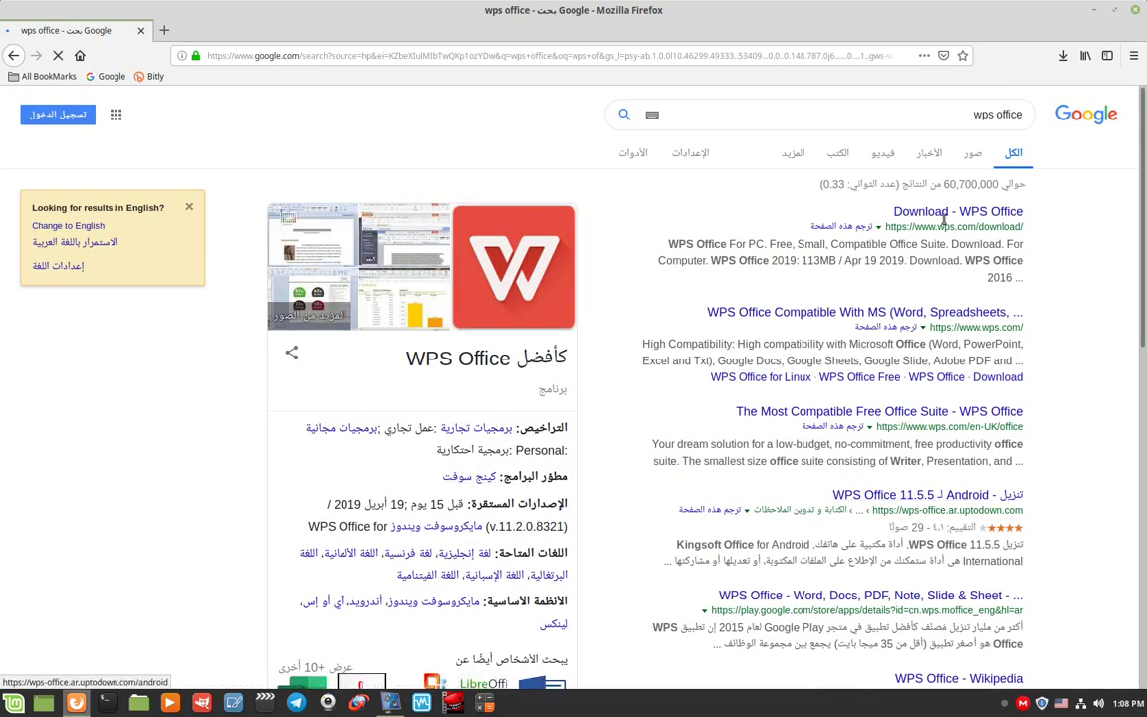
left_click(946, 213)
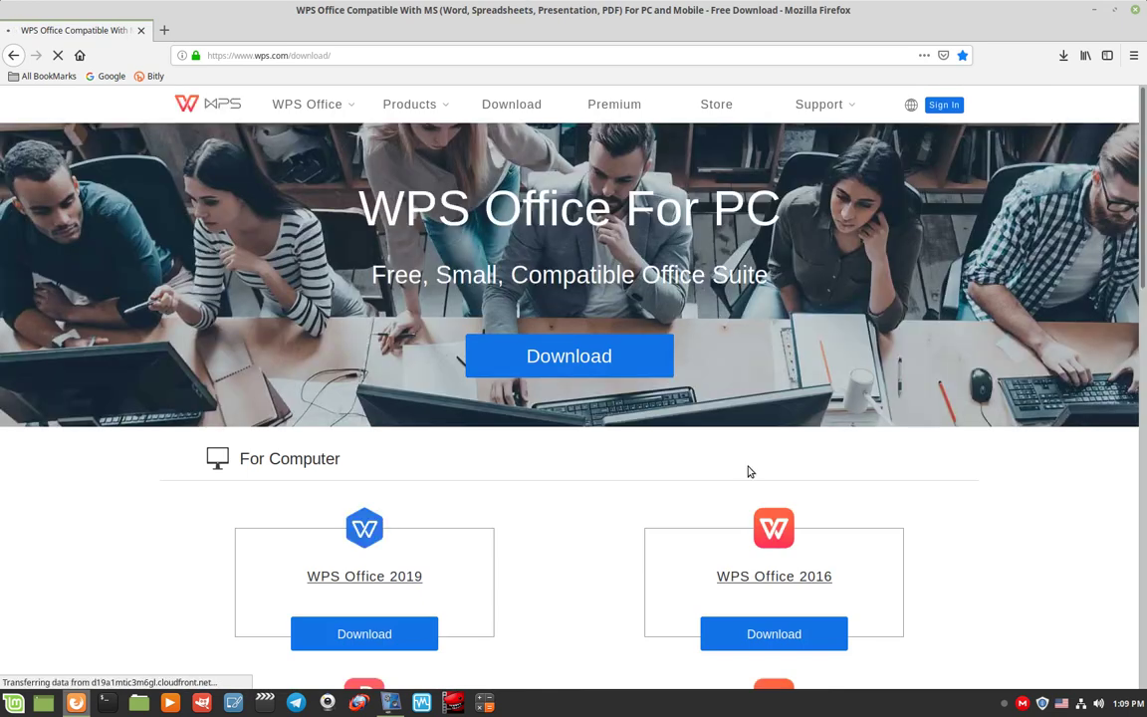
- Review the computer and mobile editions on the WPS download page and open the WPS Office For Linux download
scroll(750, 466, "down", 3)
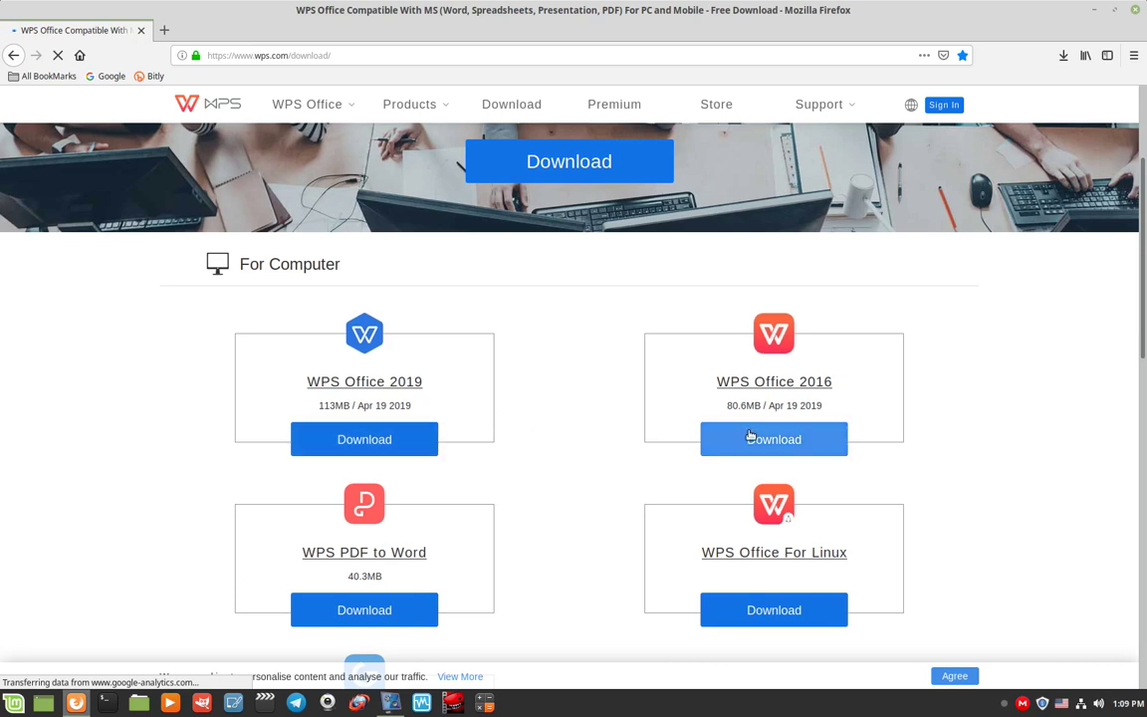
scroll(749, 435, "down", 1)
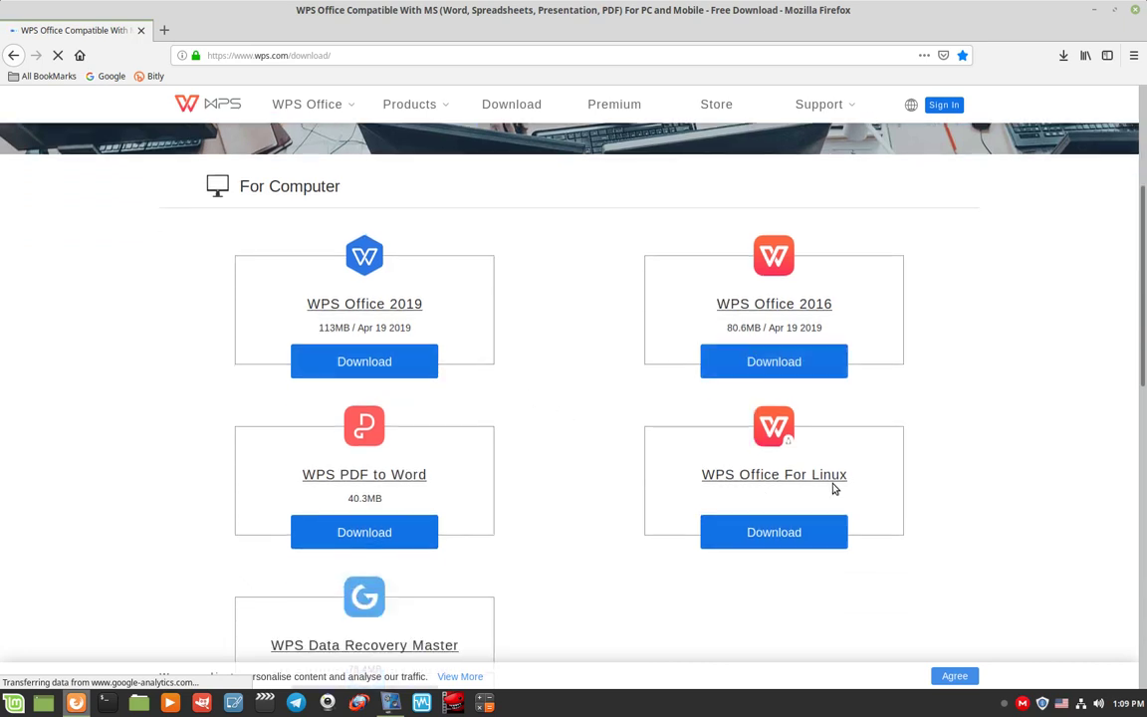
scroll(814, 508, "down", 3)
scroll(815, 507, "down", 4)
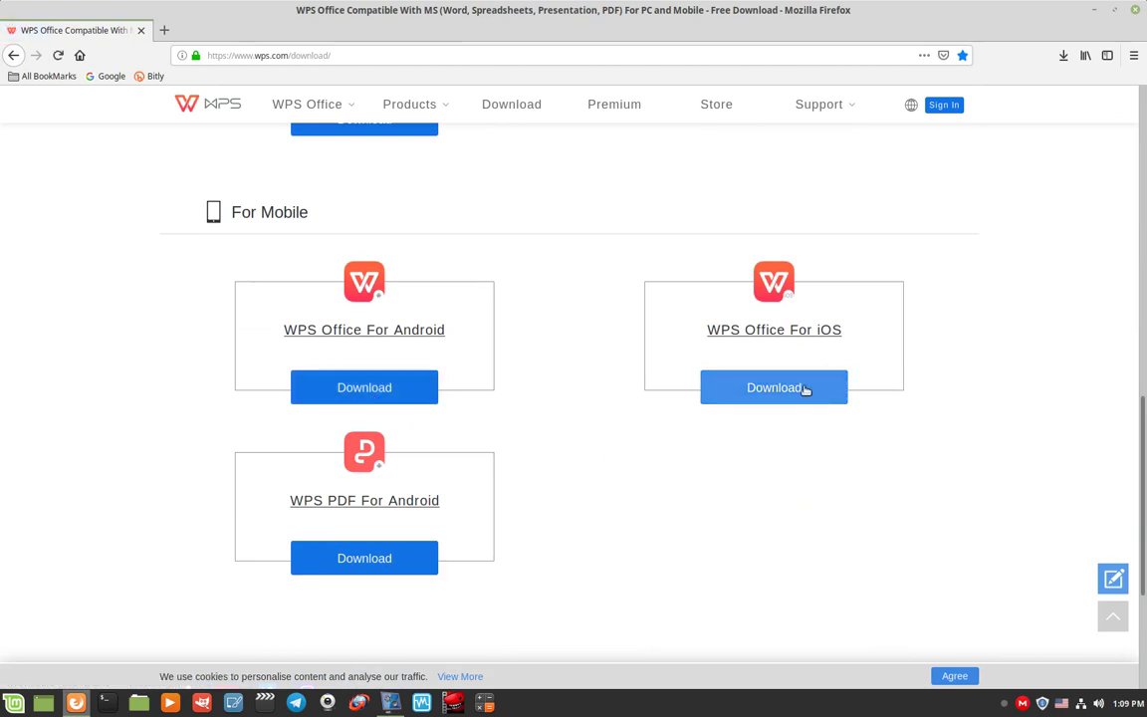
scroll(804, 389, "up", 6)
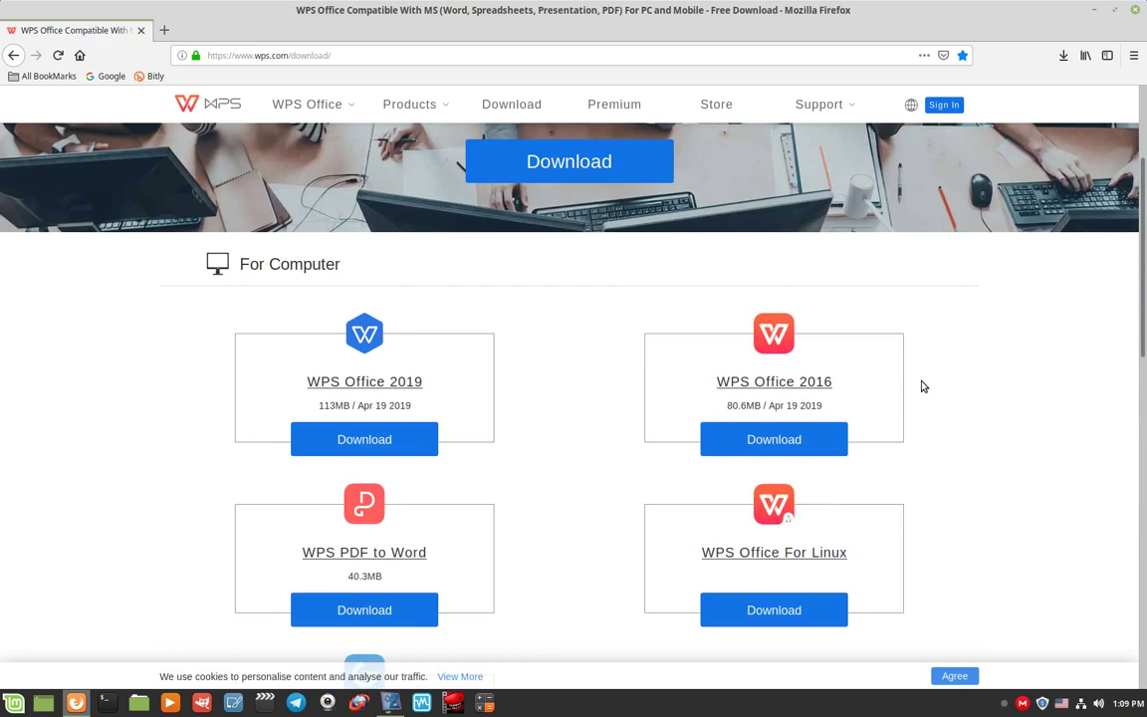
left_click(780, 617)
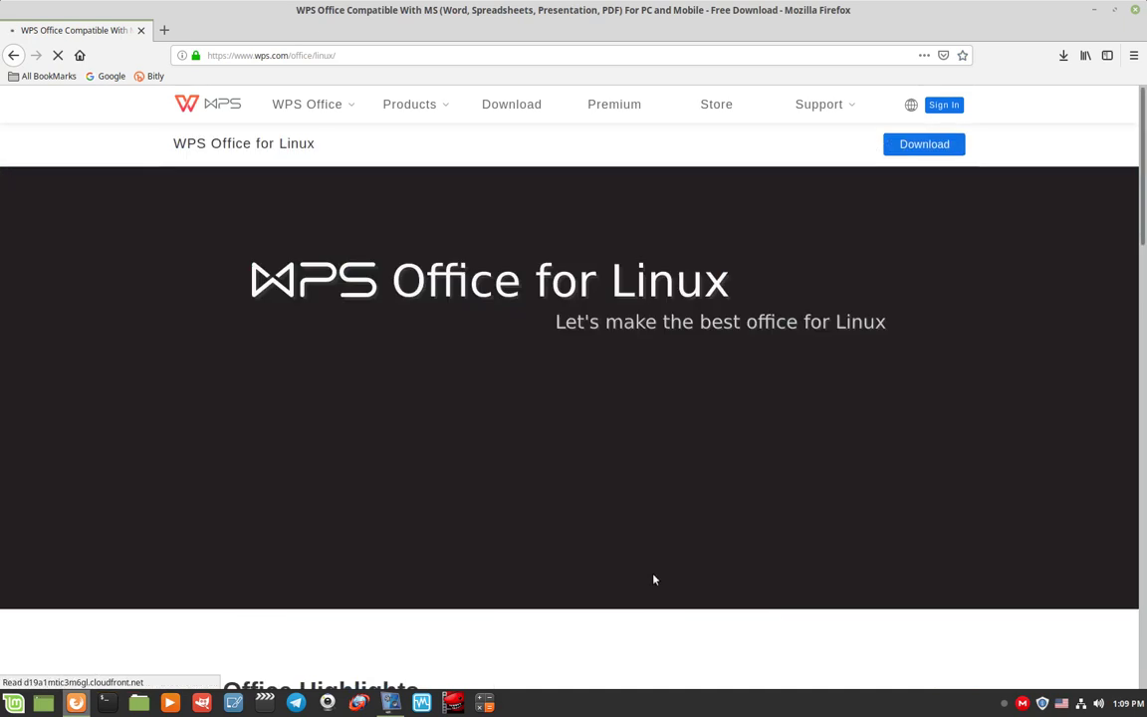
- Examine the WPS Office Highlights section on the WPS Office for Linux page
scroll(652, 578, "down", 3)
scroll(650, 573, "down", 7)
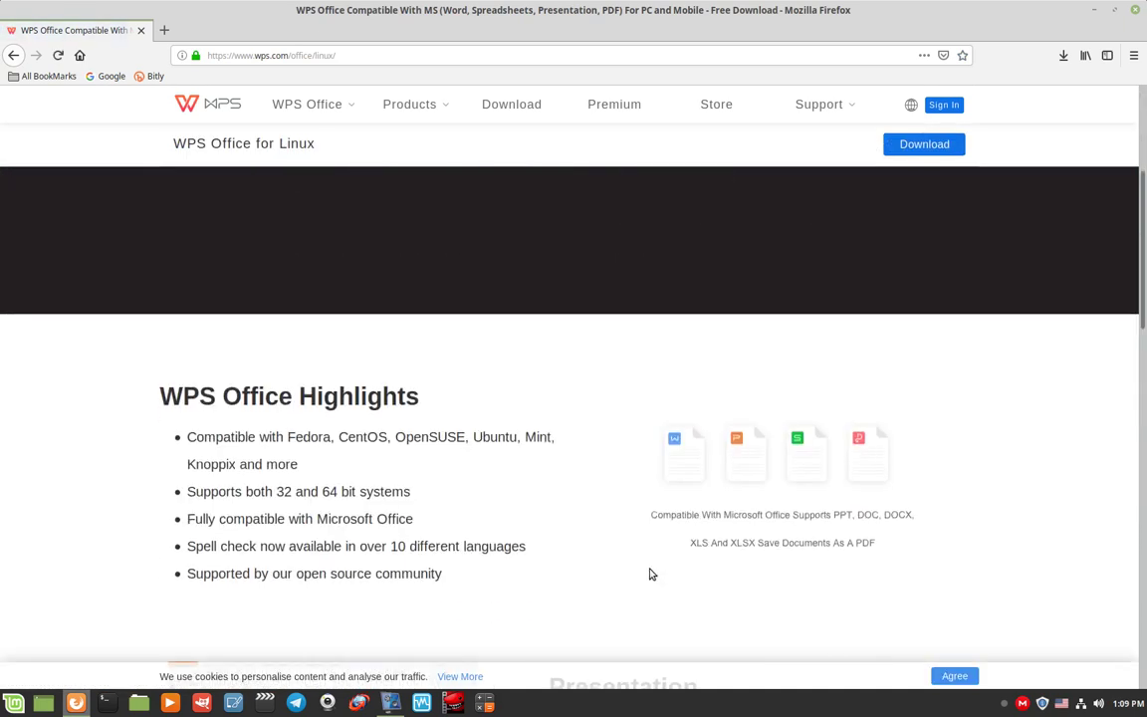
scroll(642, 568, "up", 4)
scroll(642, 569, "up", 6)
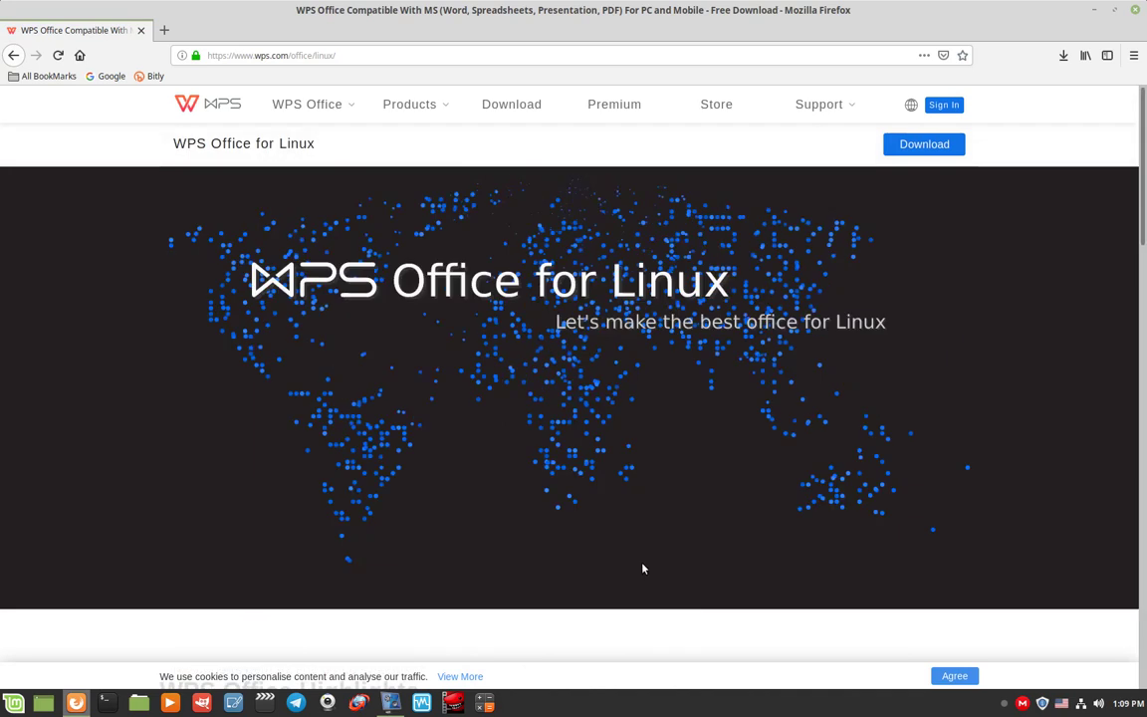
- Go through the WPS Community site to its Linux downloads and save the wps-office_11.1.0.8392_amd64.deb package
left_click(924, 152)
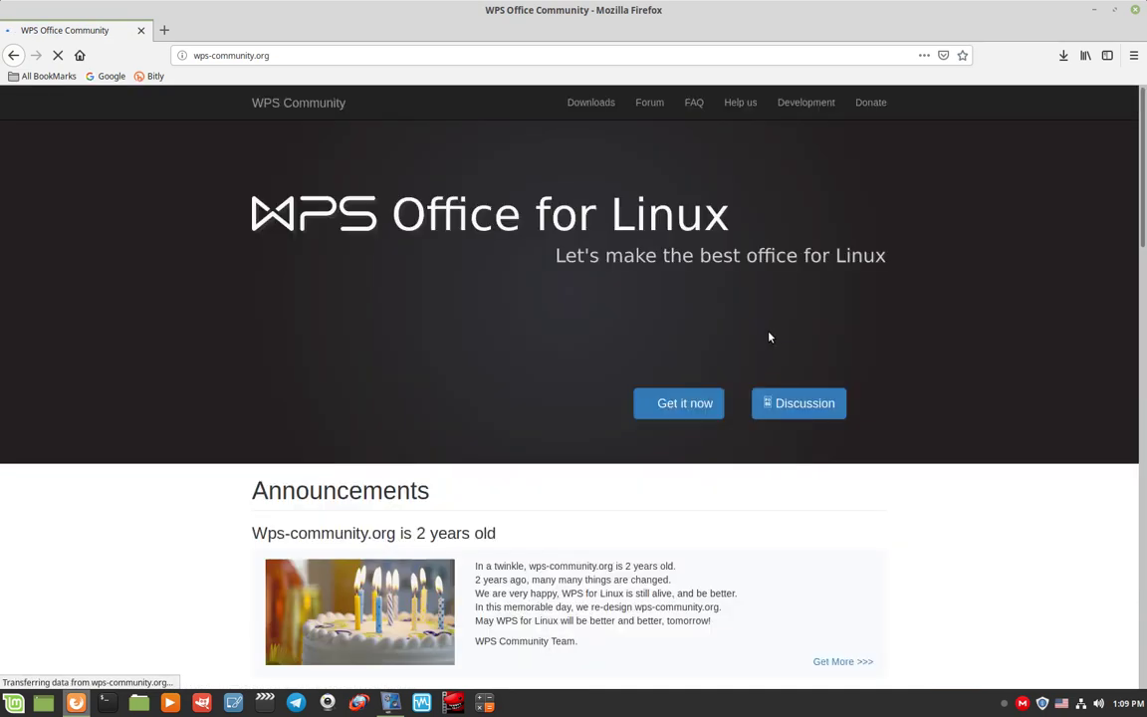
left_click(679, 410)
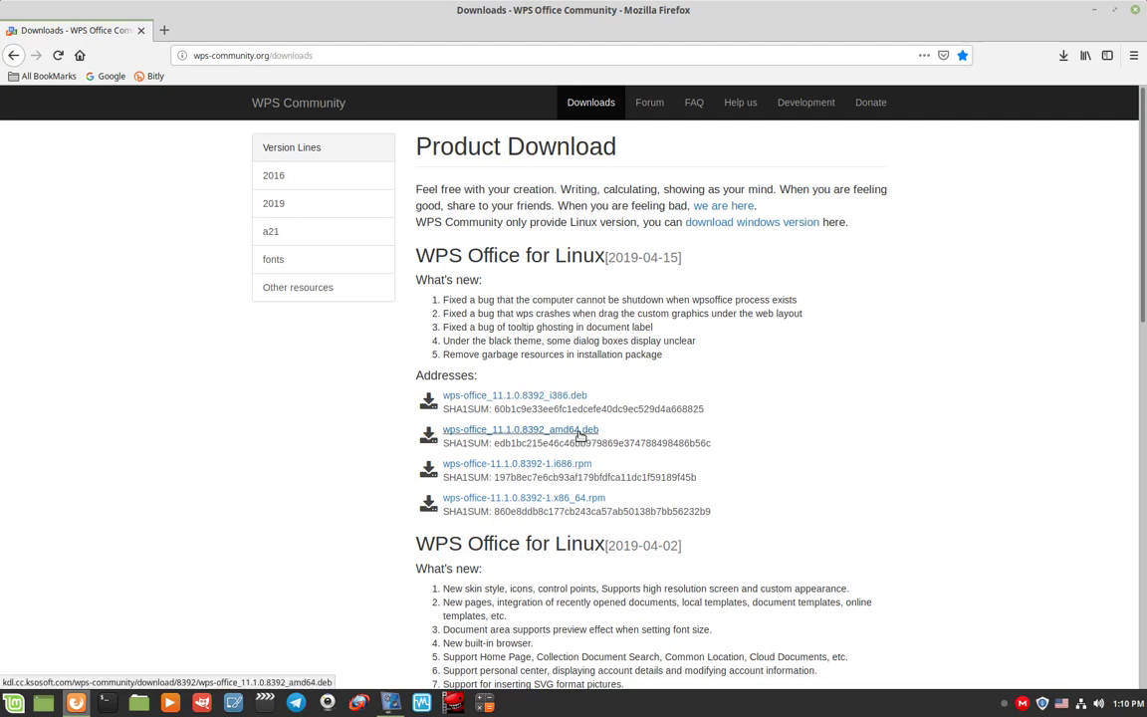
left_click(574, 432)
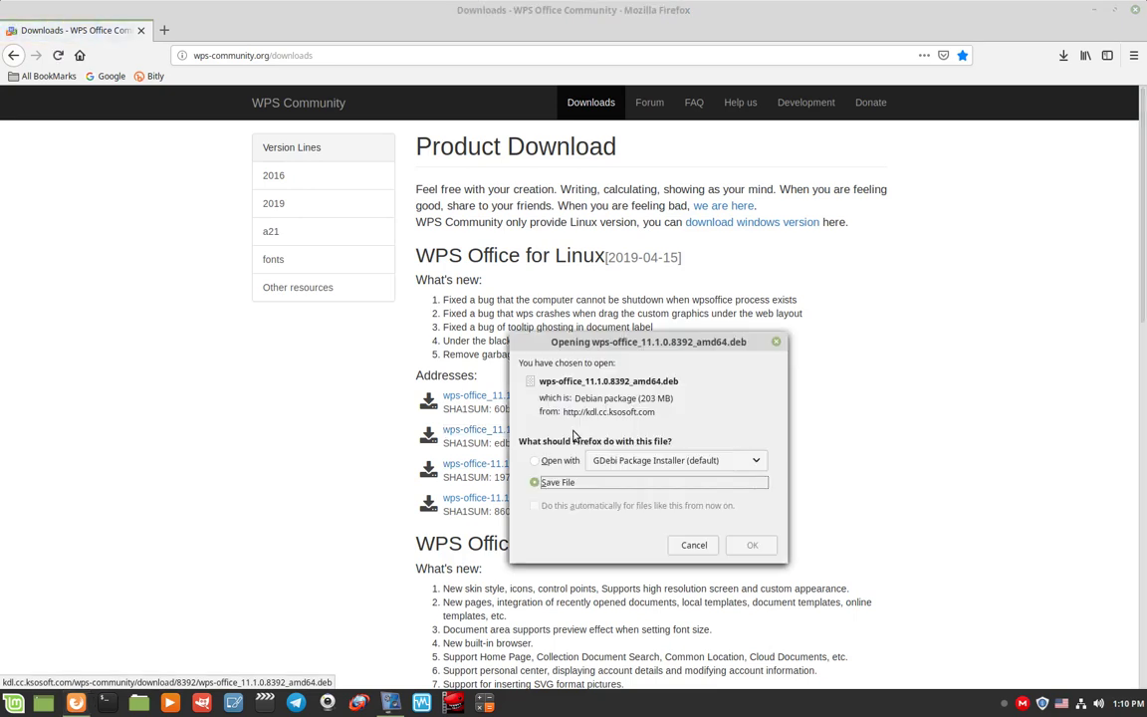
left_click(753, 546)
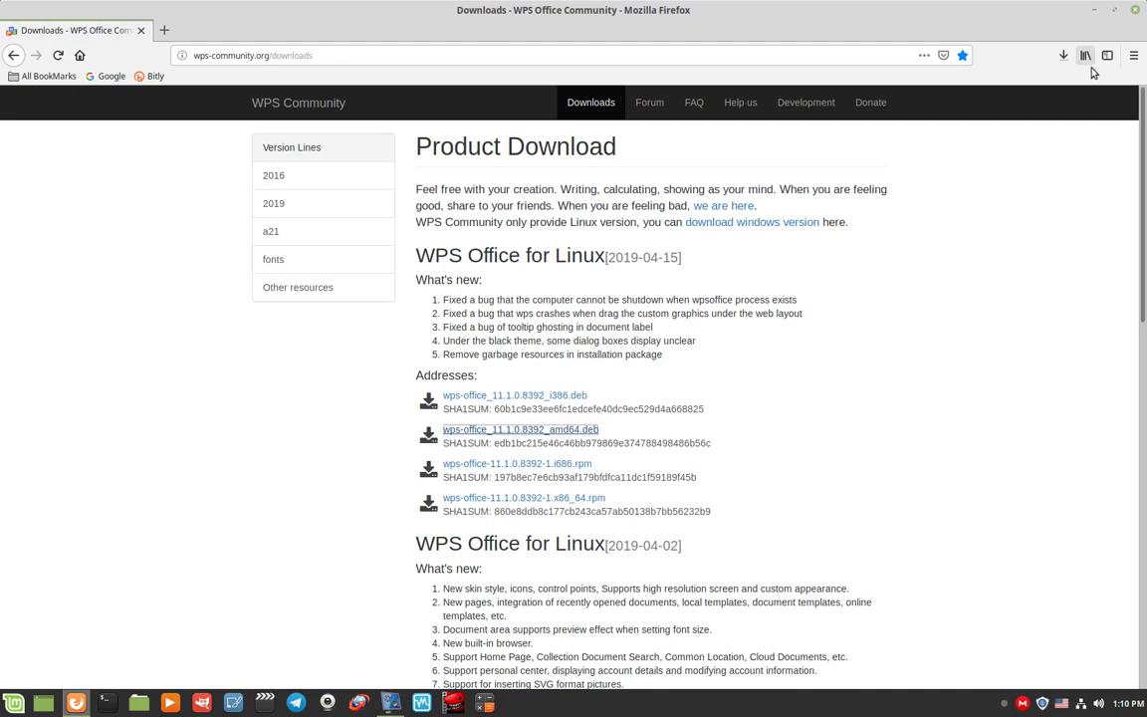
- Check the progress of the WPS Office package, cancel its download and close the browser
left_click(1062, 55)
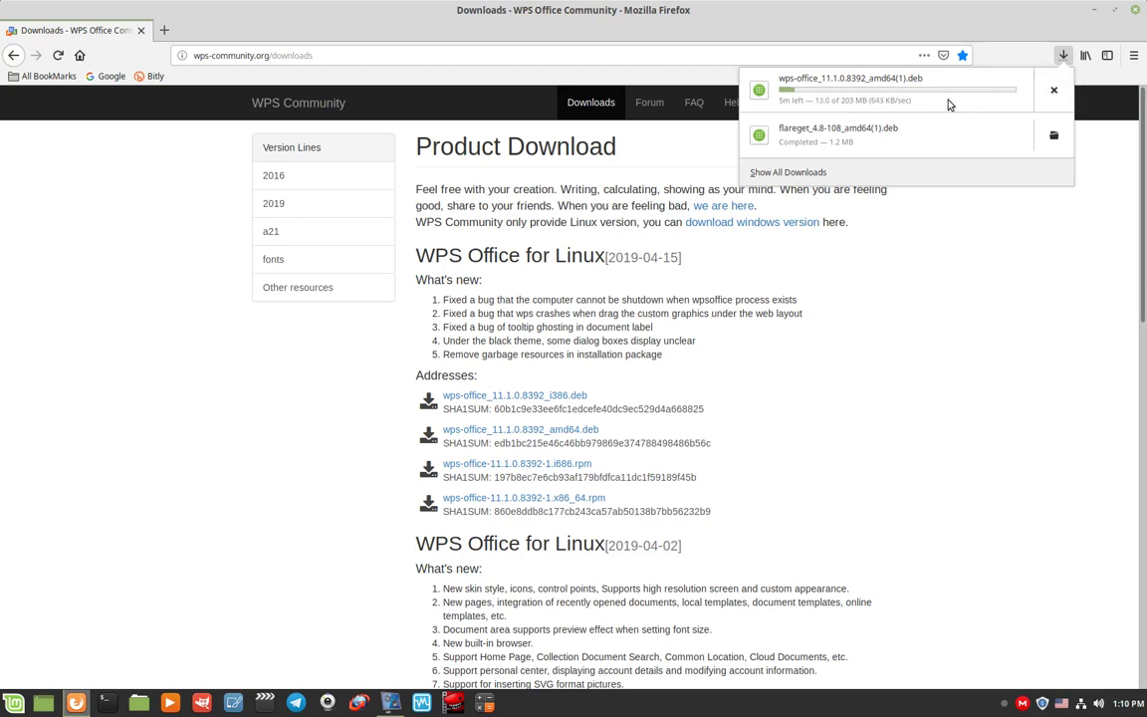
right_click(871, 96)
left_click(885, 103)
left_click(1053, 89)
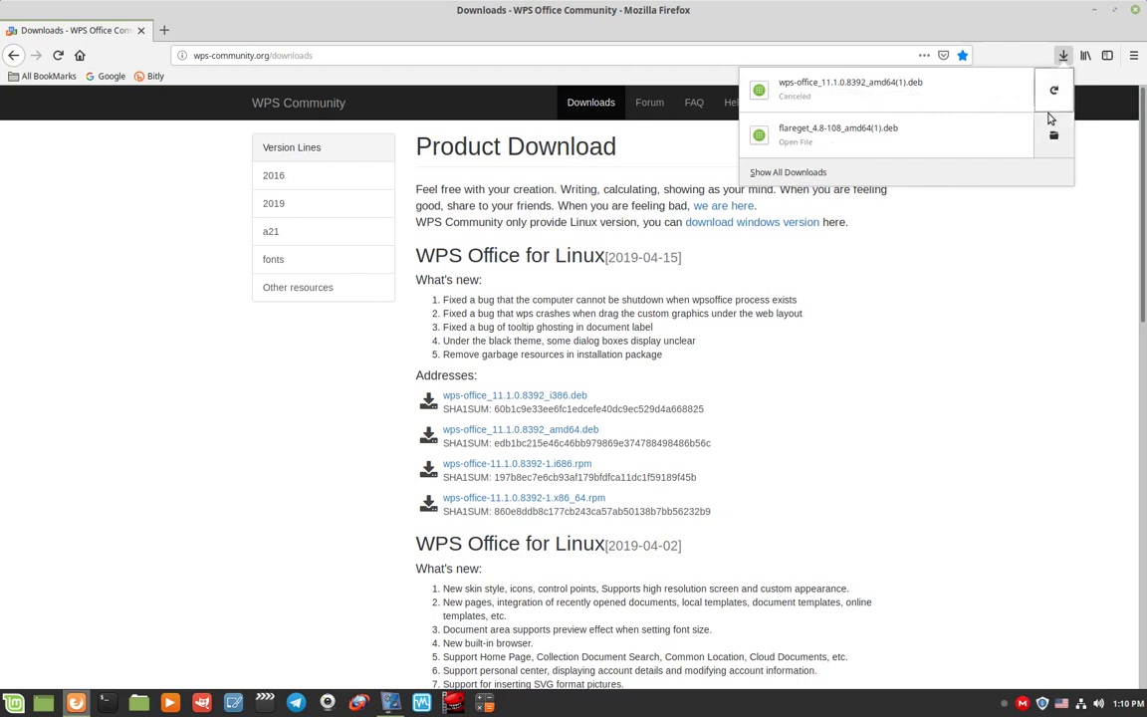
left_click(968, 51)
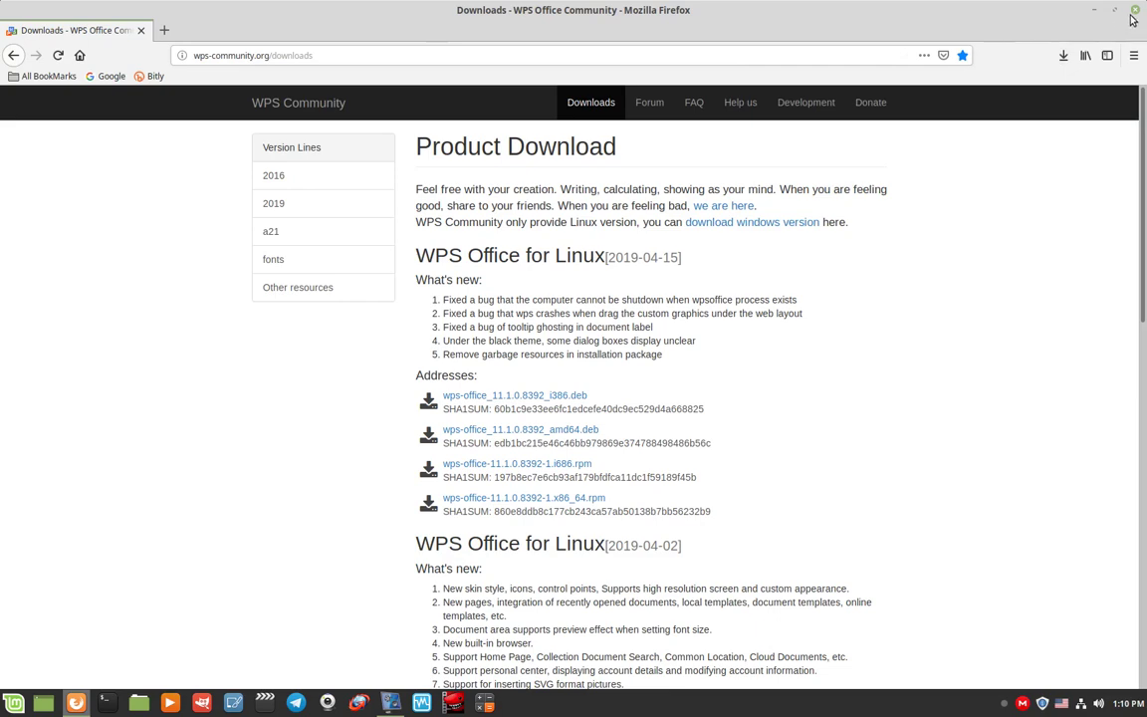
key("super+d")
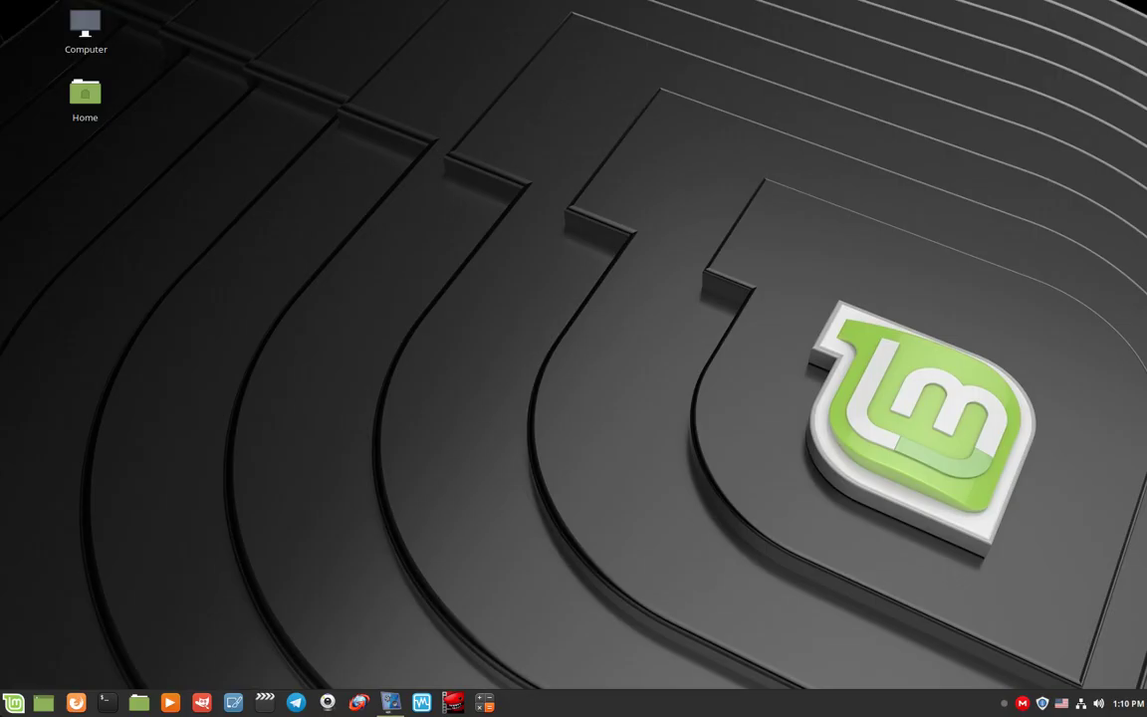
- Launch WPS Writer, view a new blank document in a maximized window, and close the program
left_click(20, 706)
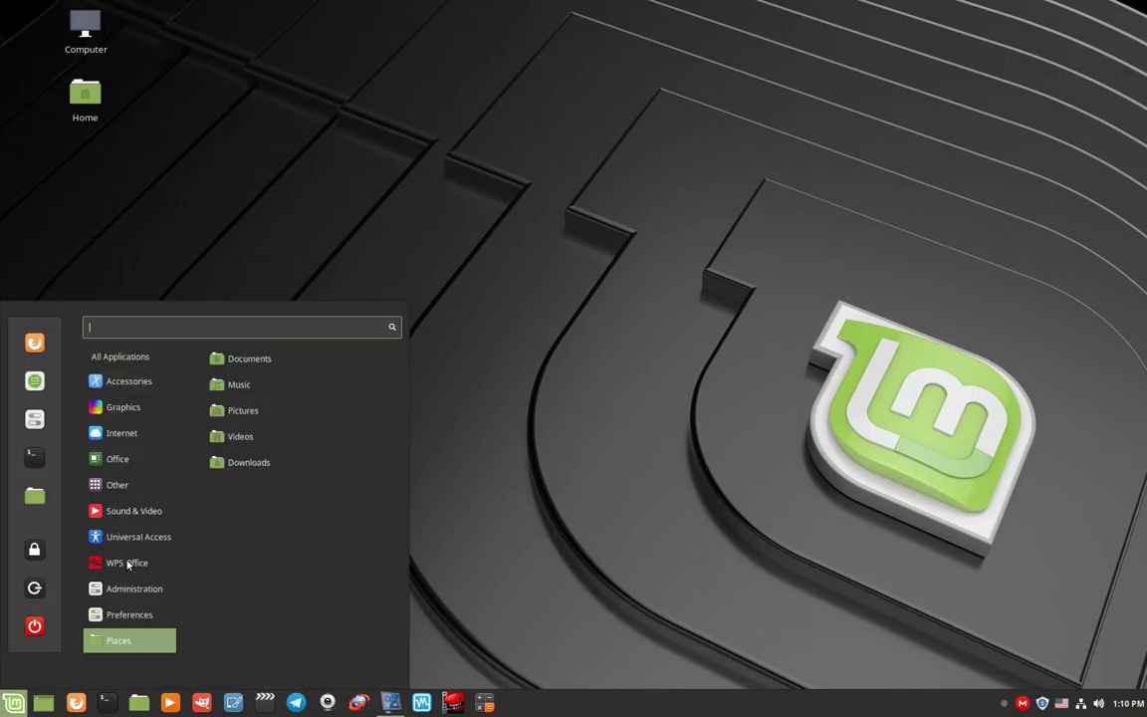
mouse_move(126, 570)
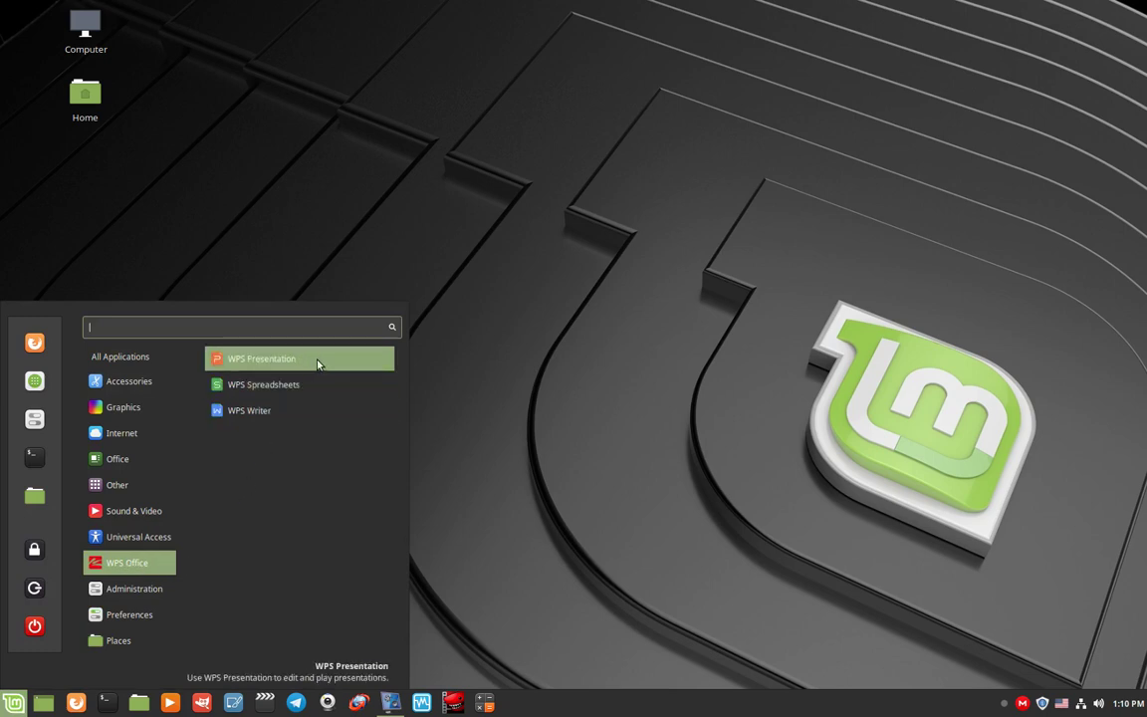
left_click(290, 417)
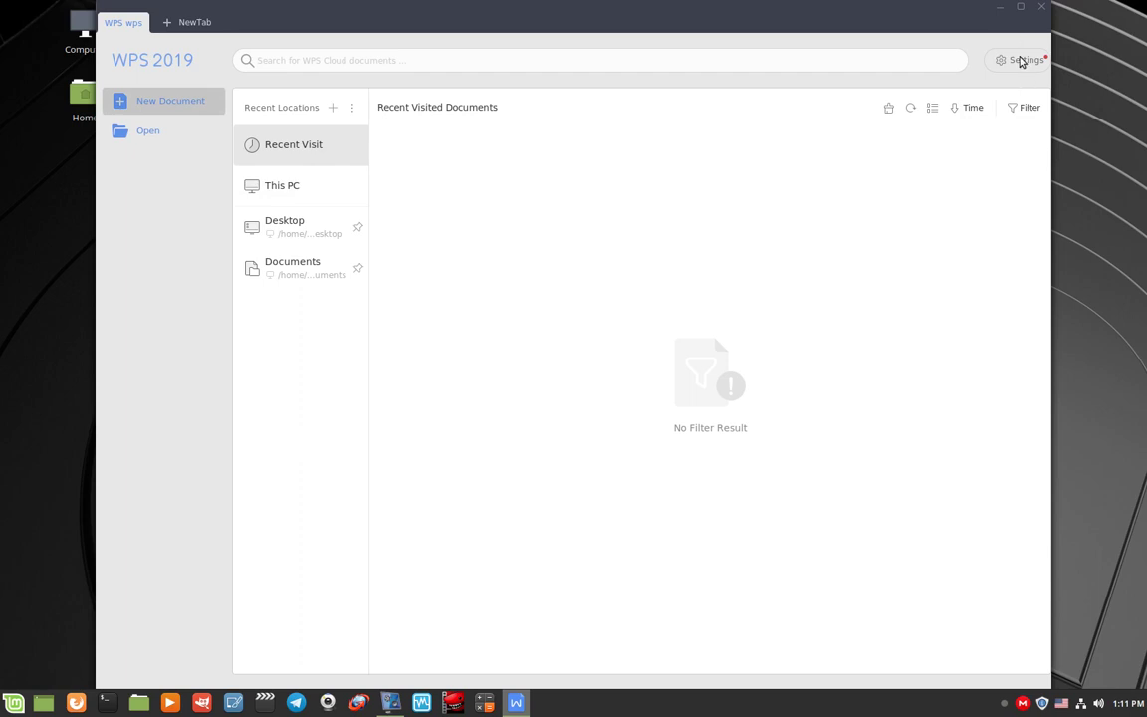
key("ctrl+n")
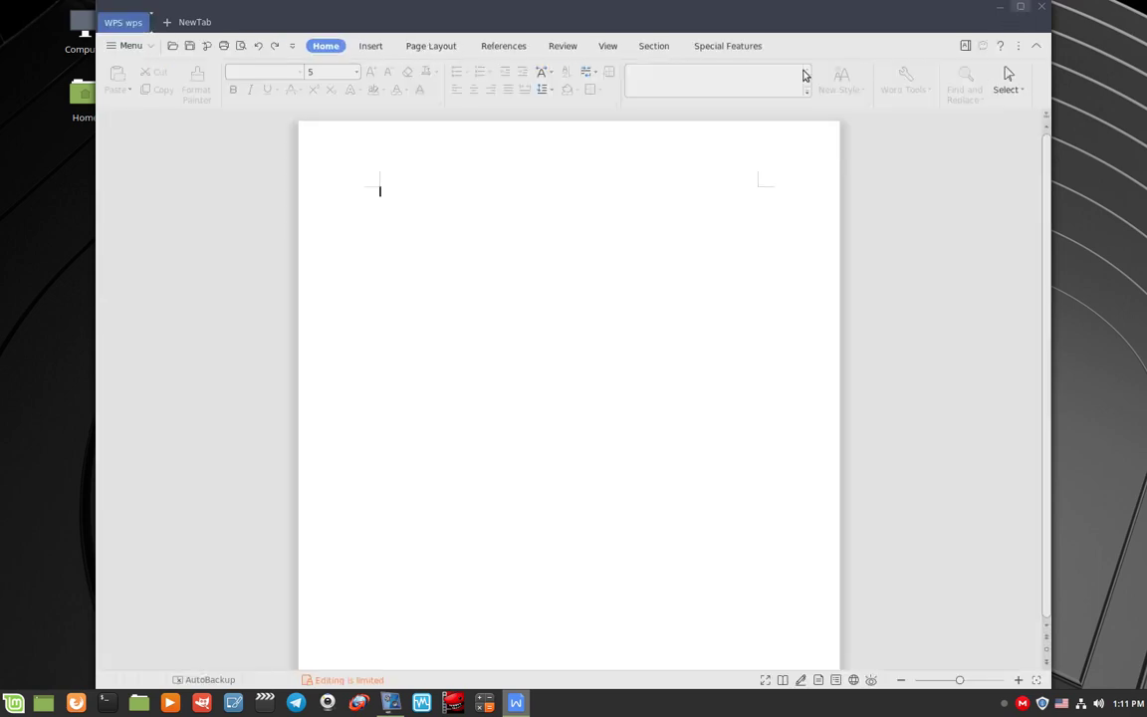
left_click(1021, 9)
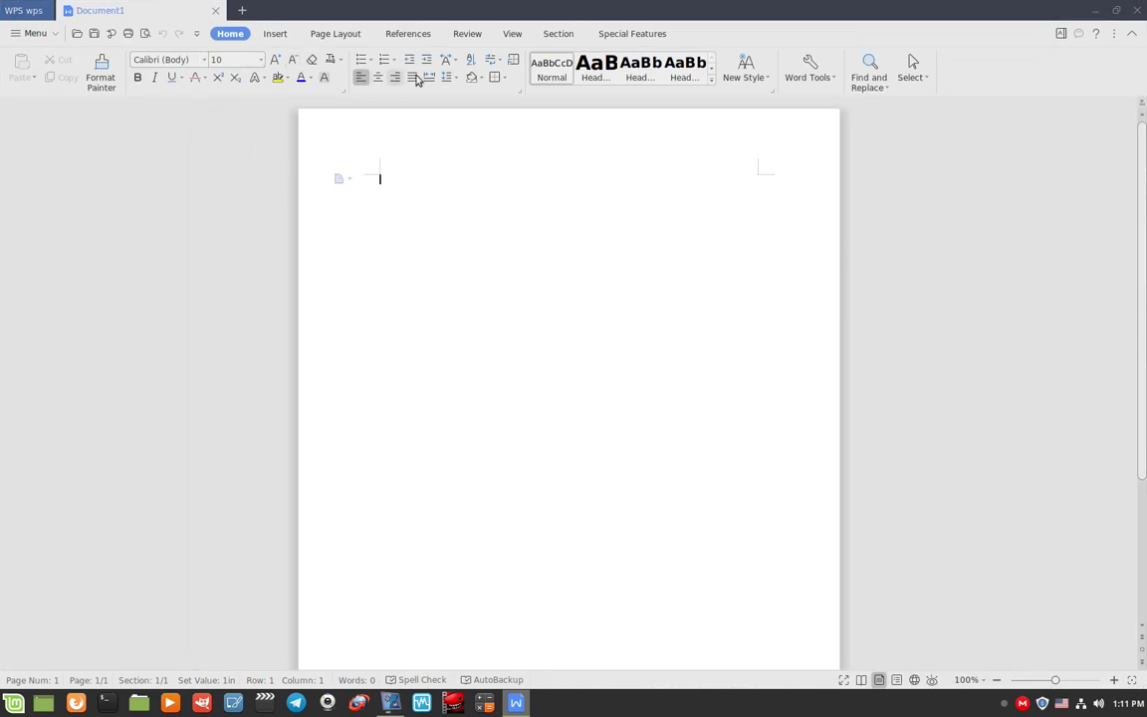
left_click(1136, 12)
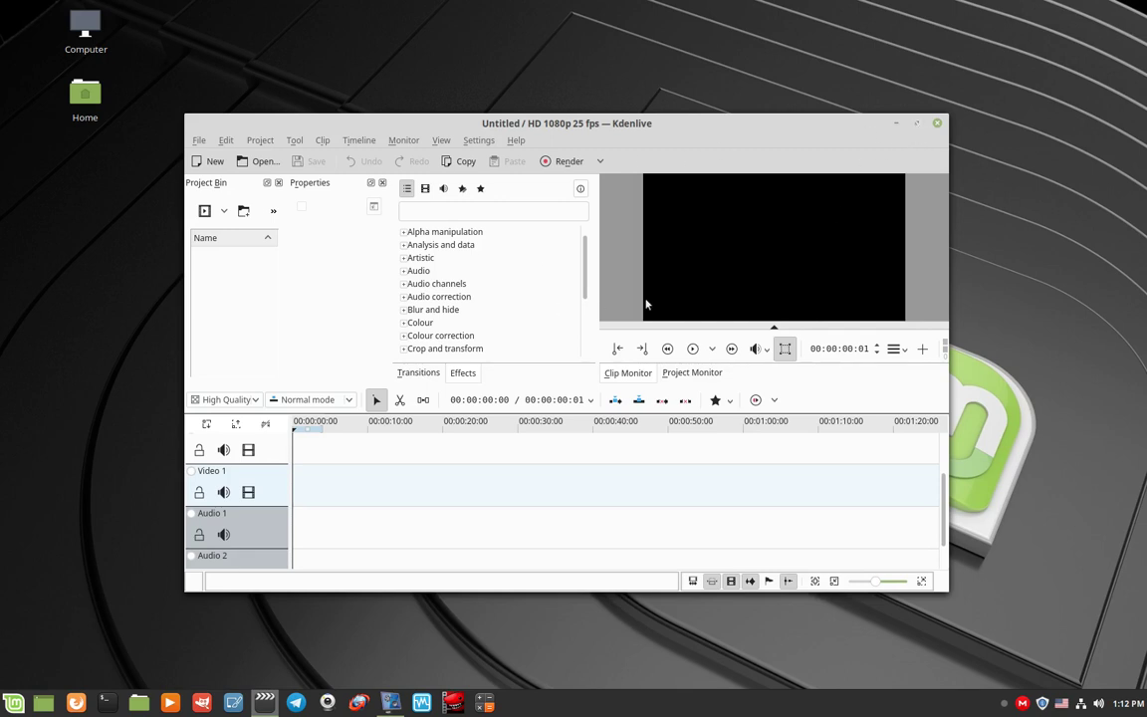
- Close Kdenlive, open the Software Manager and reposition its window on the desktop
left_click(937, 123)
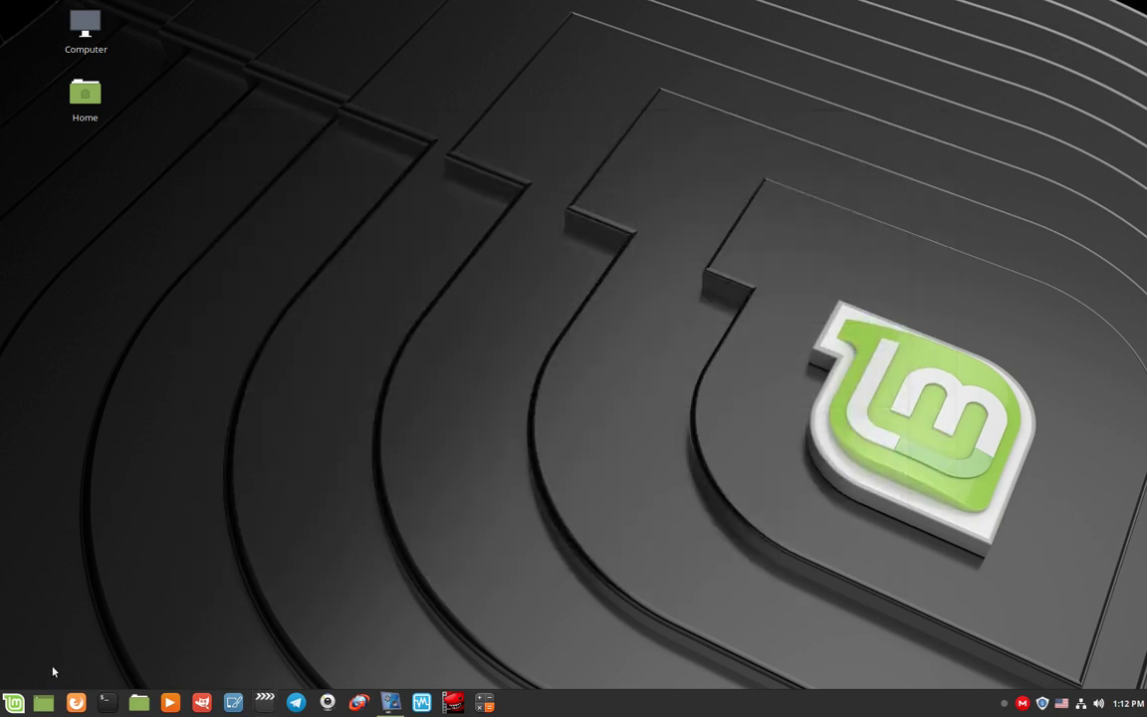
left_click(13, 705)
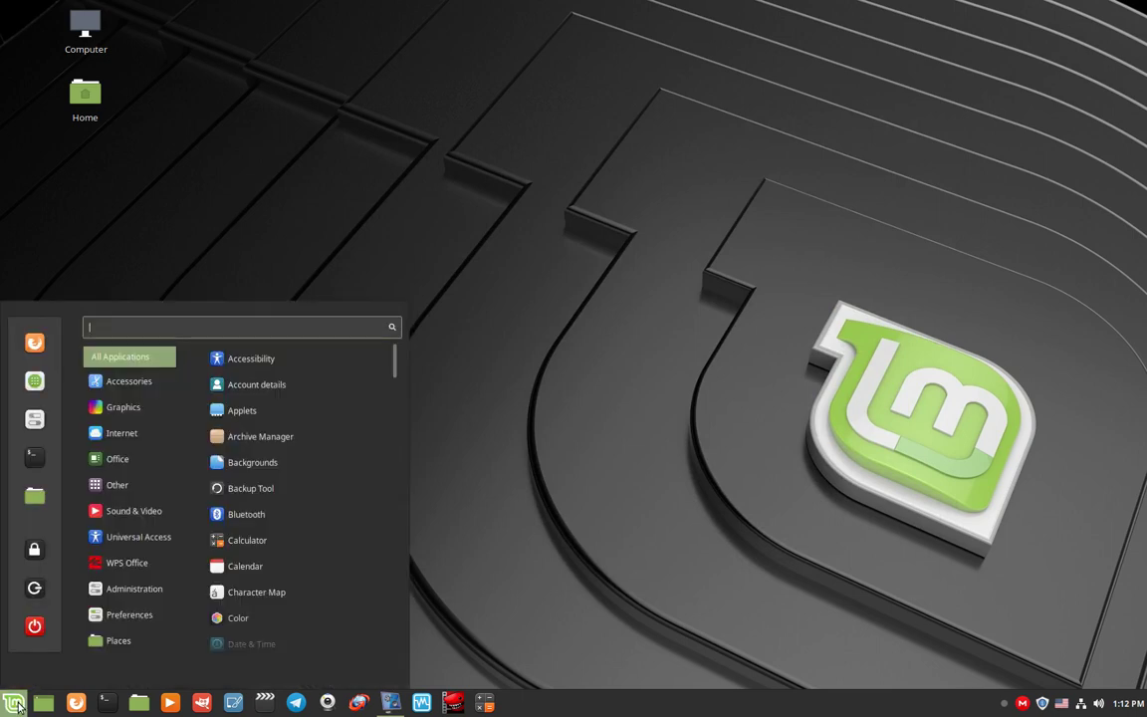
left_click(36, 384)
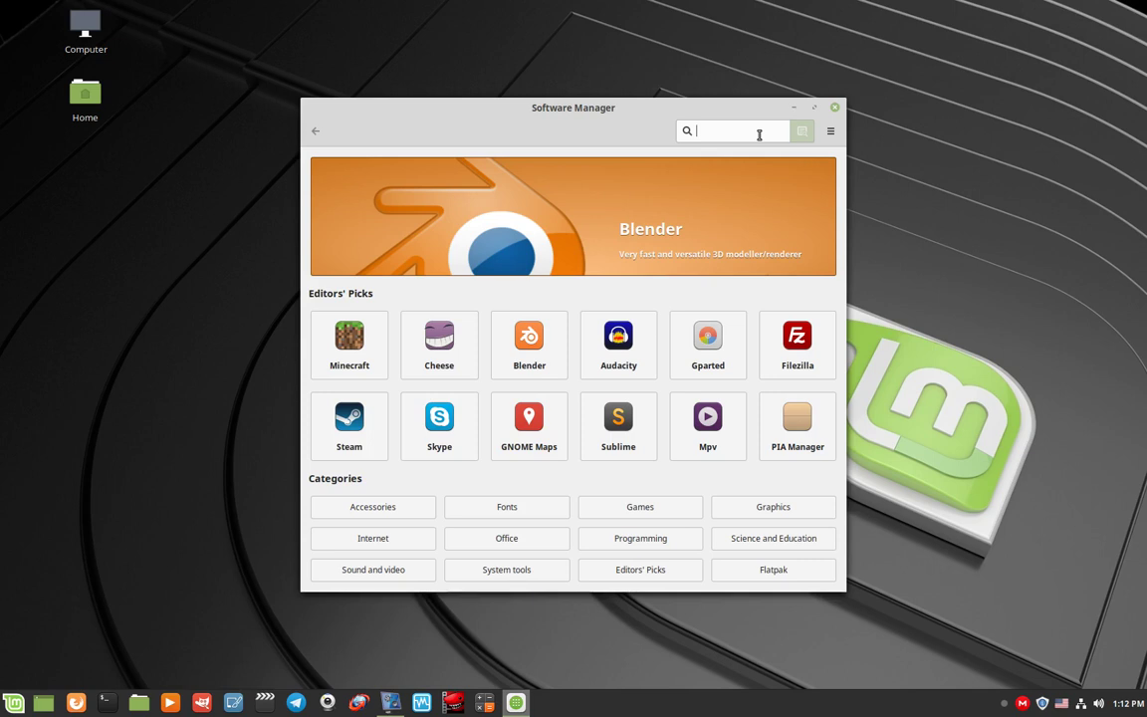
left_click_drag(703, 111, 709, 123)
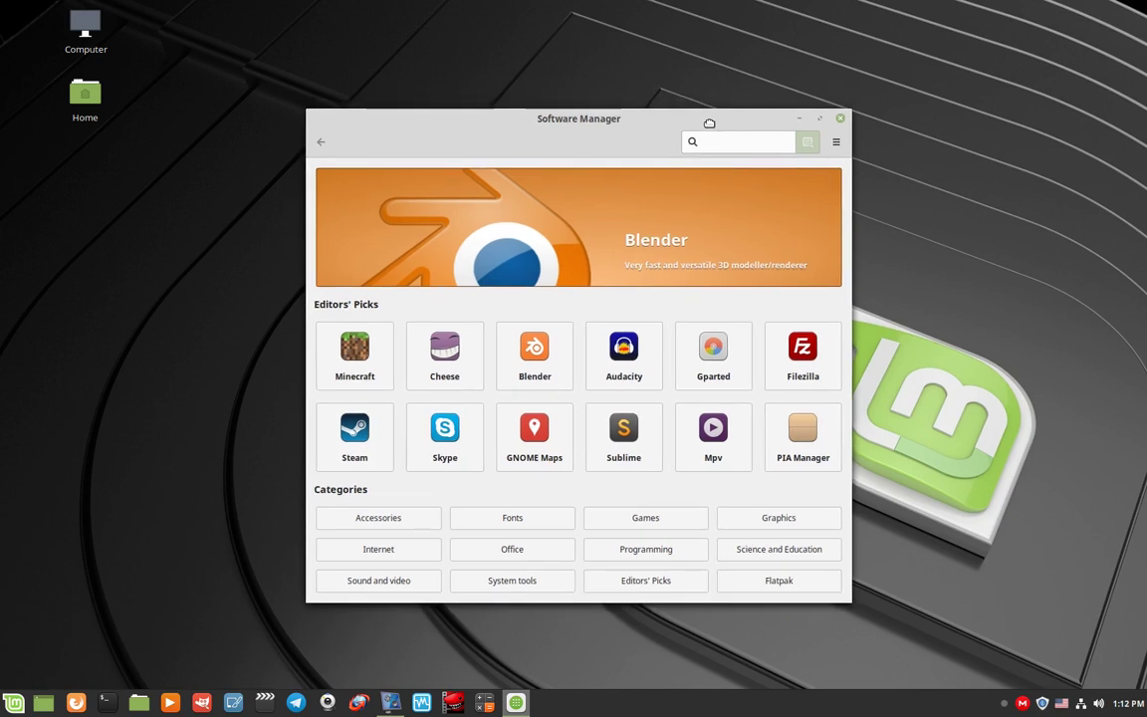
left_click_drag(593, 131, 565, 105)
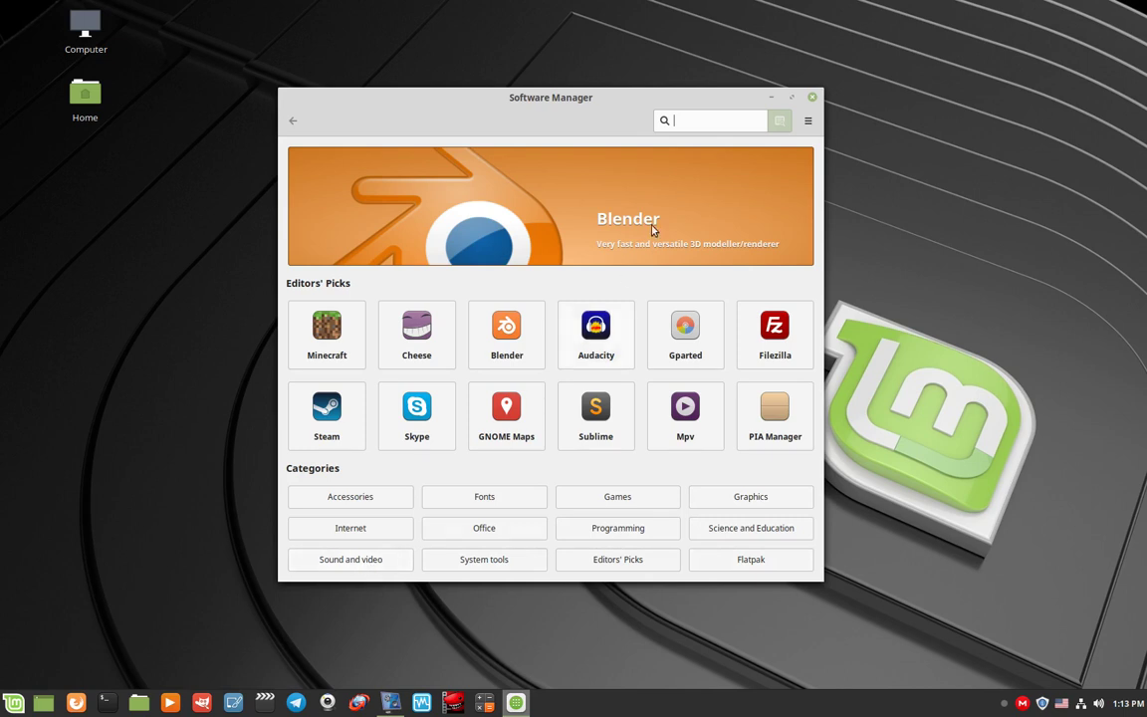
- Open the Sound and video category in the Software Manager and look through its applications
left_click(359, 562)
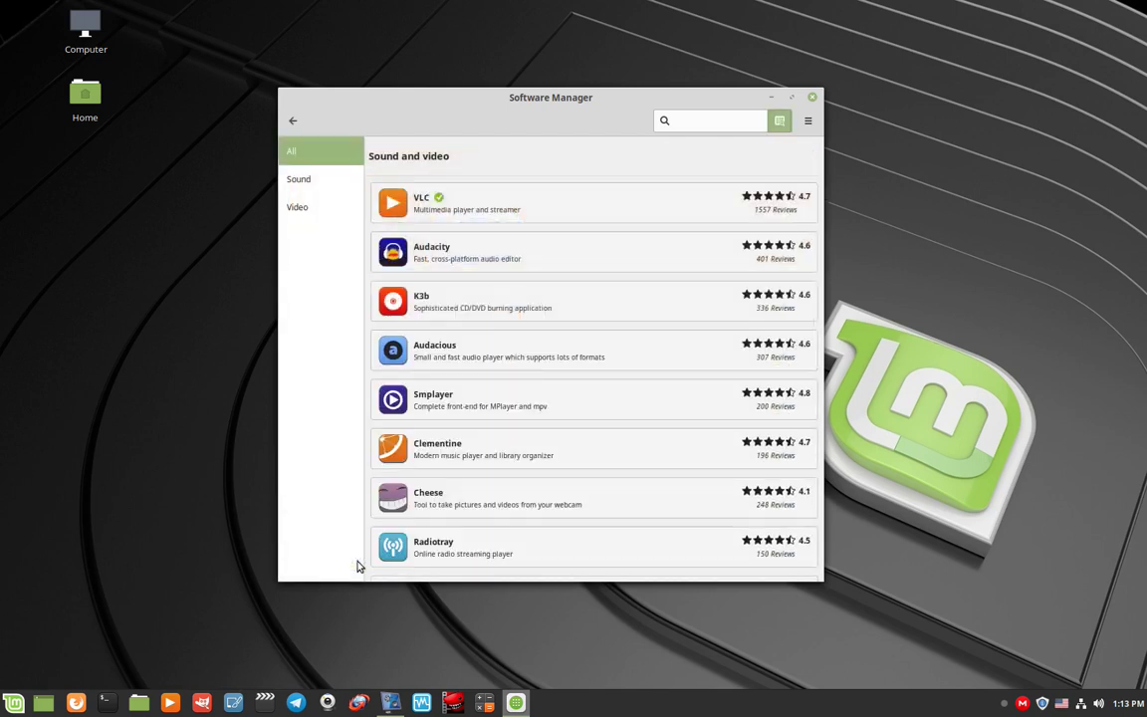
scroll(494, 248, "down", 15)
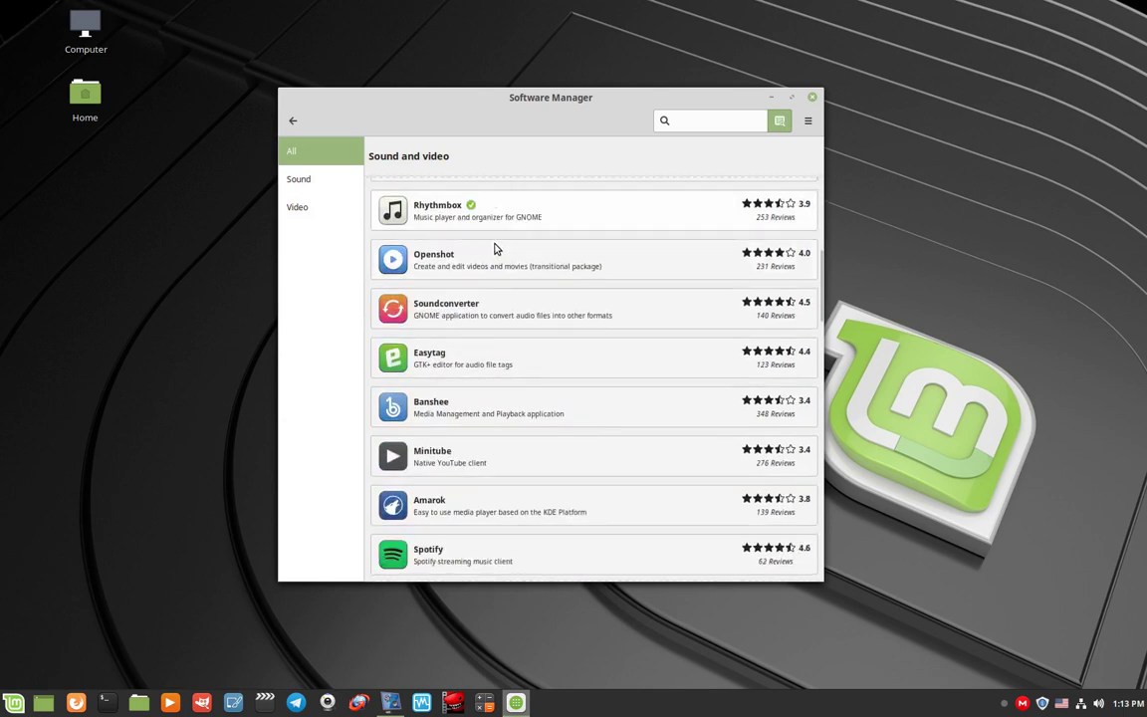
scroll(495, 247, "up", 10)
scroll(494, 248, "up", 5)
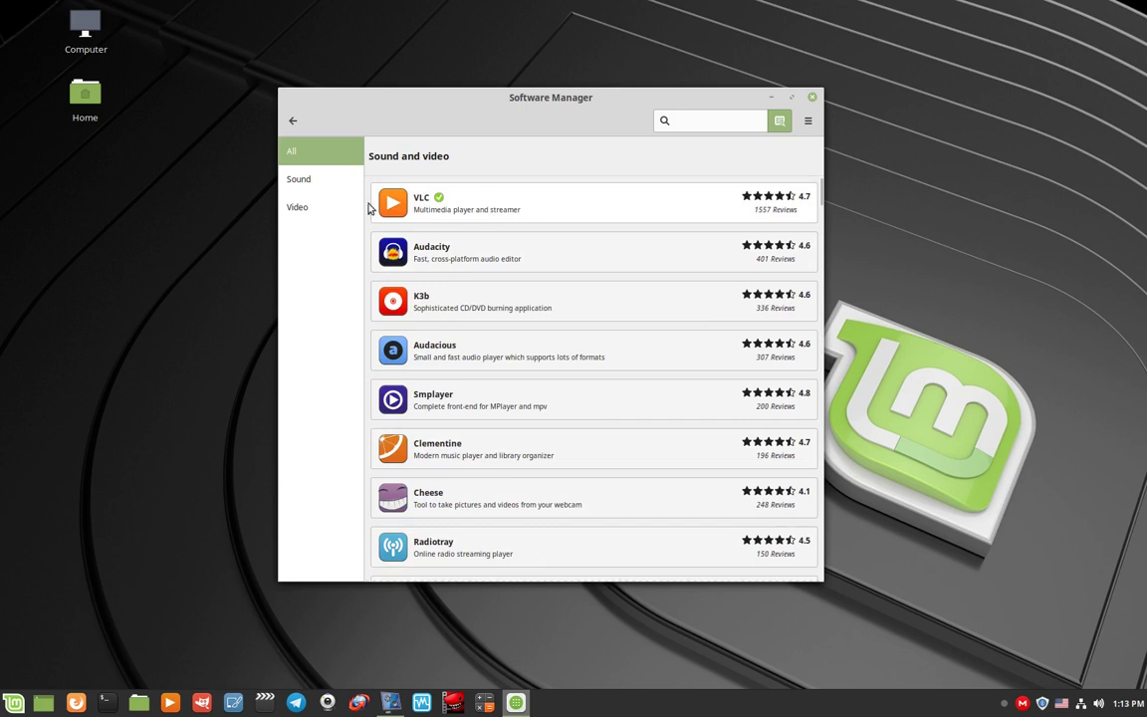
- Review VLC's description and user reviews, launch the player from its page and close it again
left_click(505, 209)
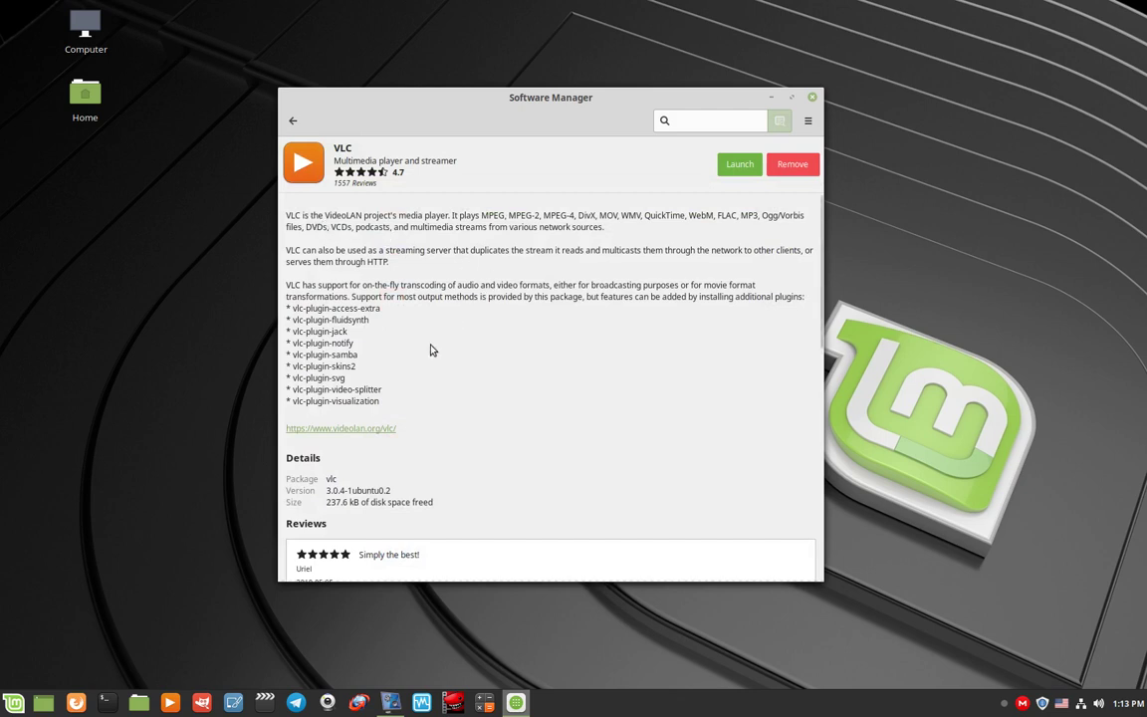
scroll(389, 439, "down", 10)
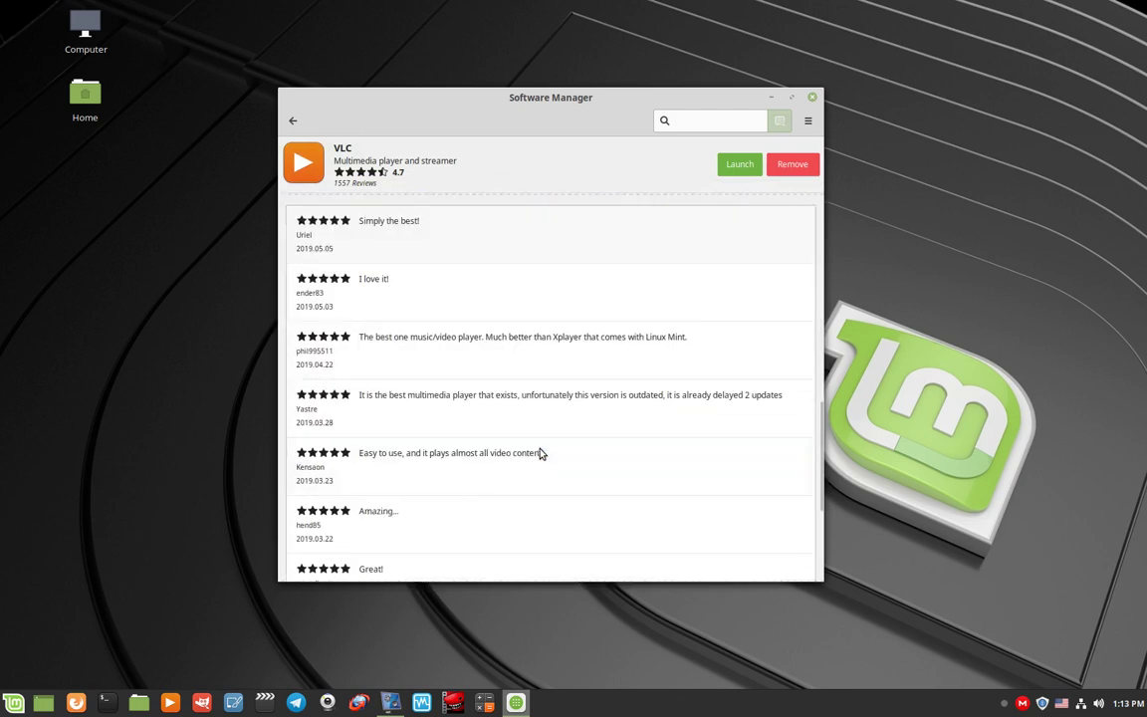
scroll(448, 461, "up", 10)
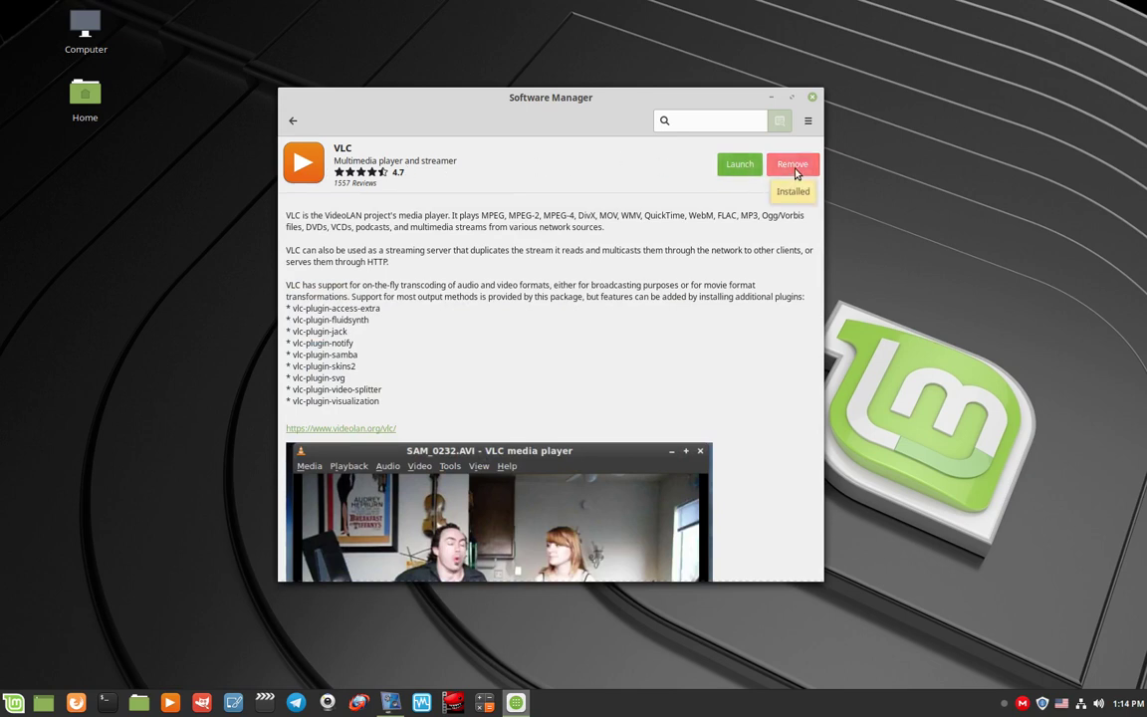
left_click(738, 167)
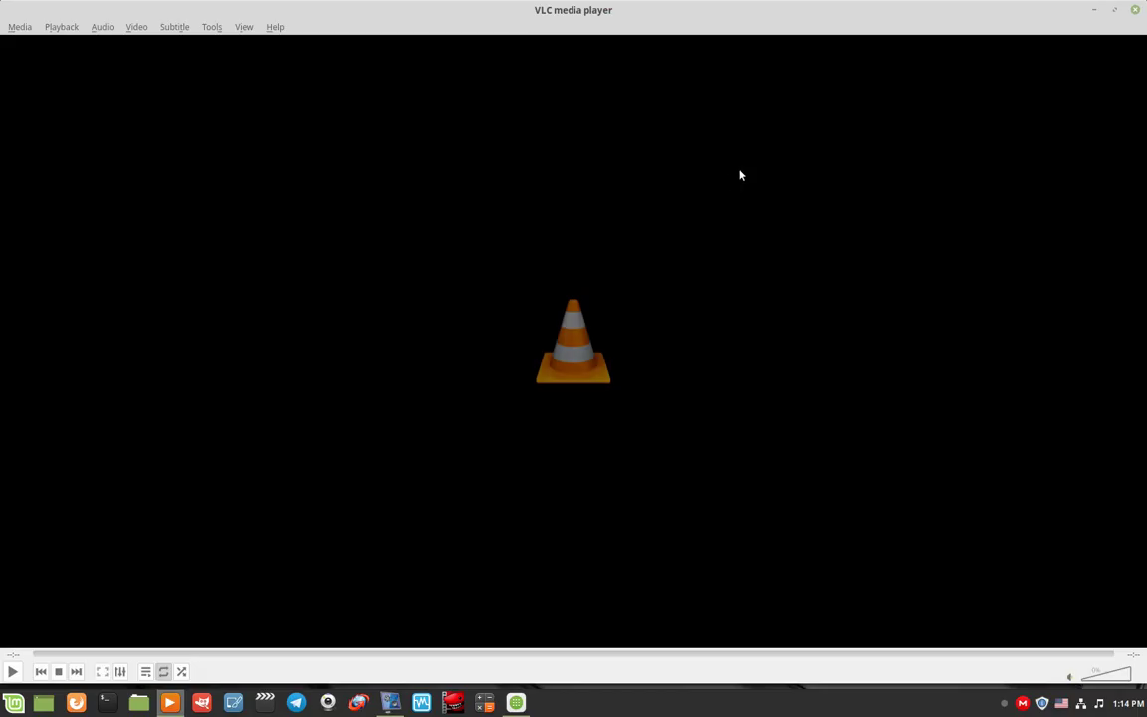
left_click(1136, 11)
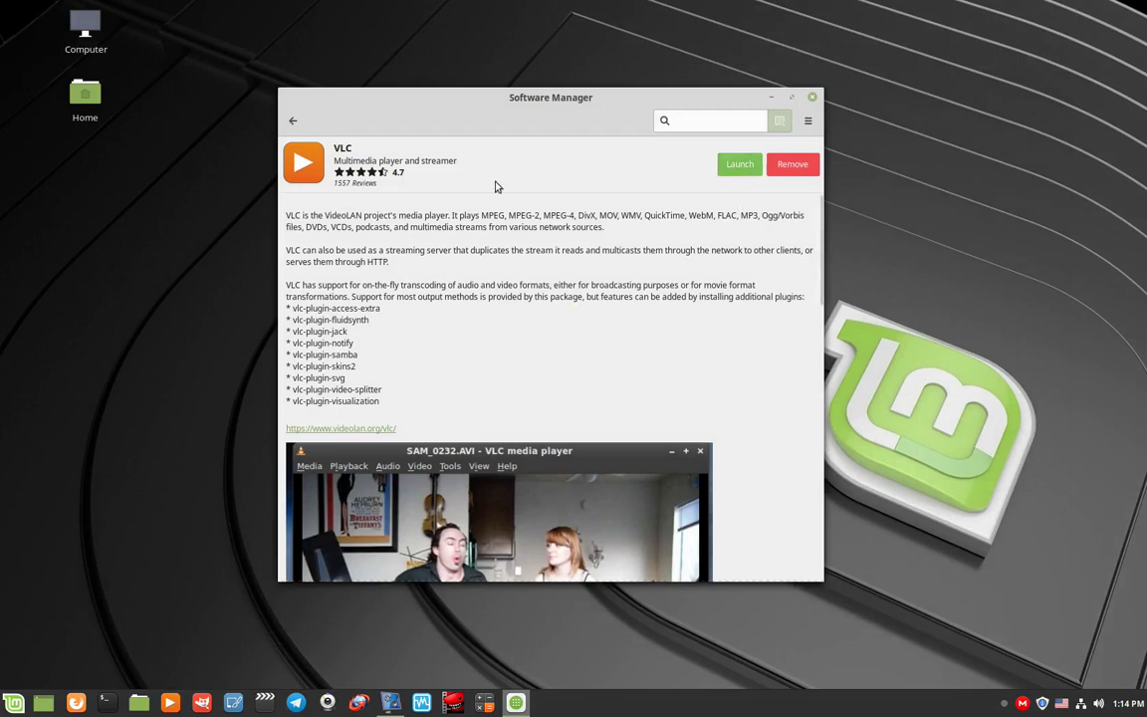
- Return to the Software Manager's home page, search for flareget and open the Flareget details page
left_click(293, 121)
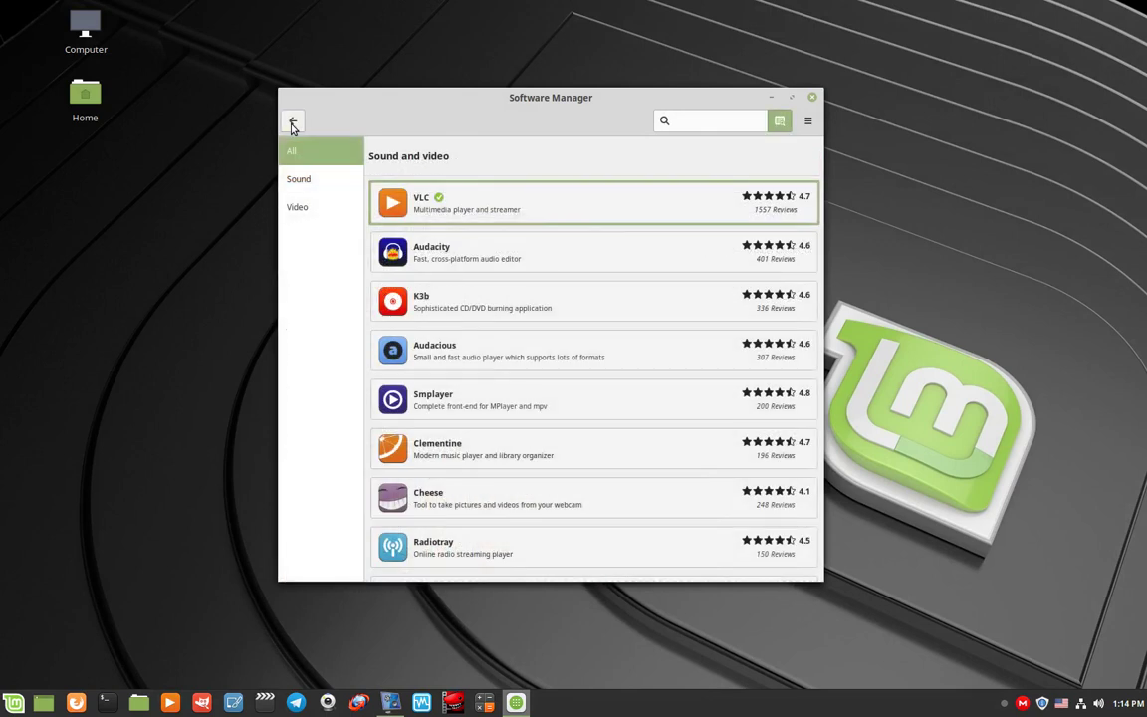
left_click(292, 121)
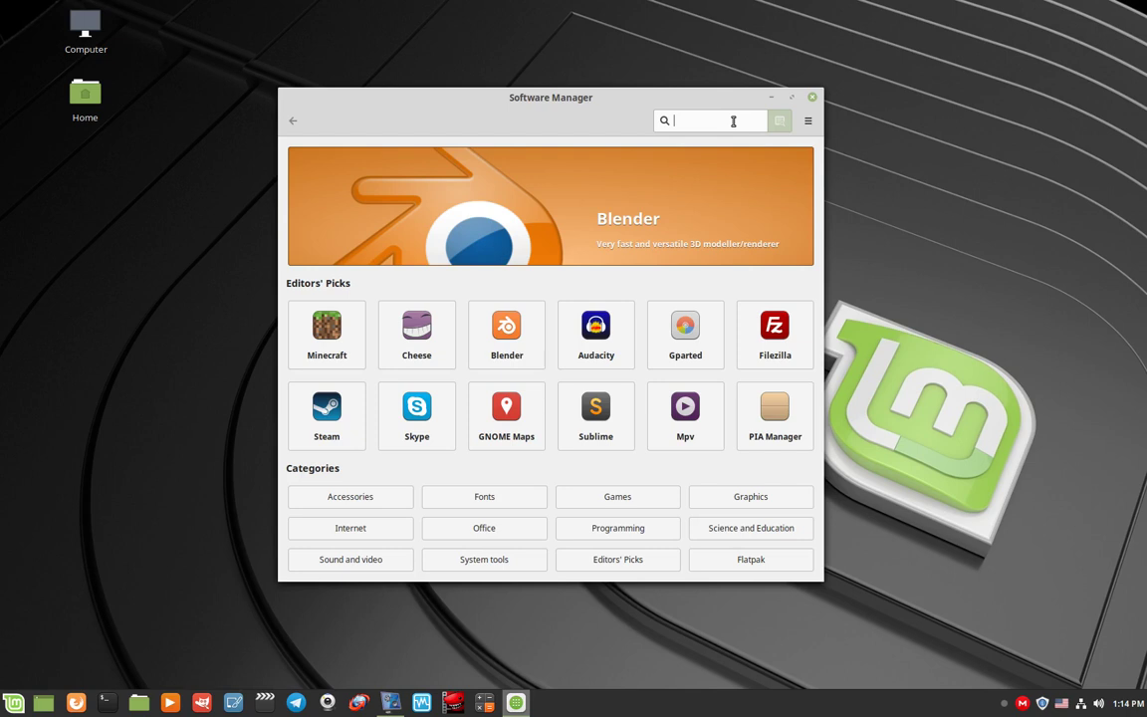
type("flareget")
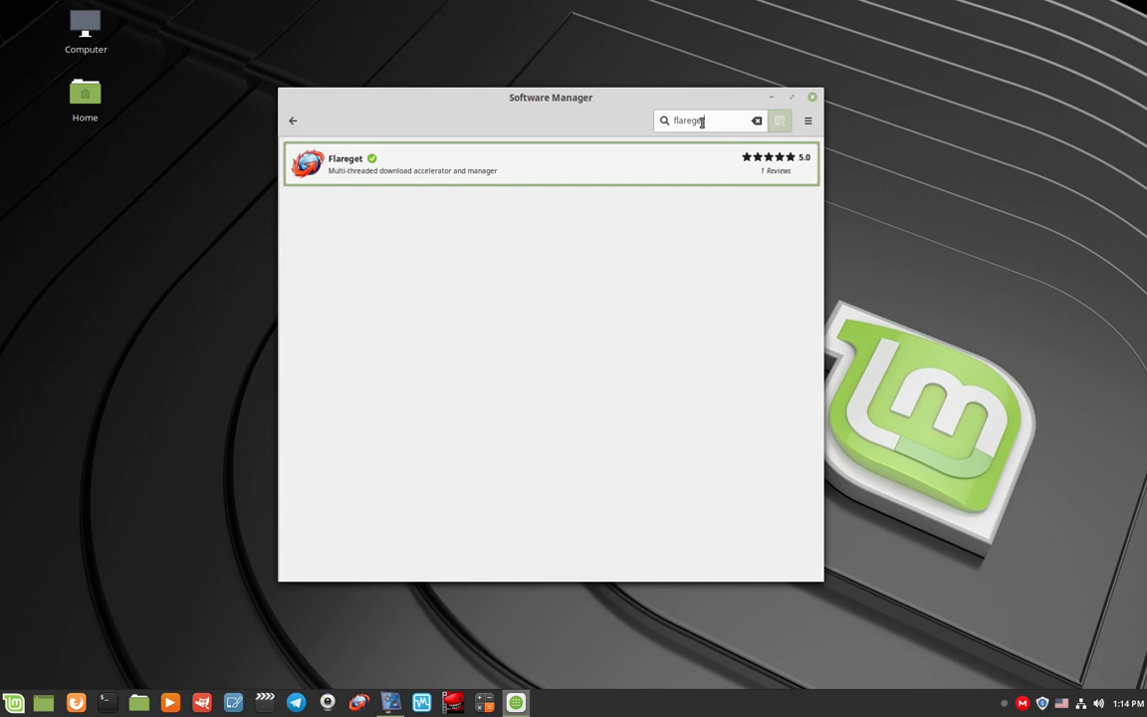
left_click(643, 164)
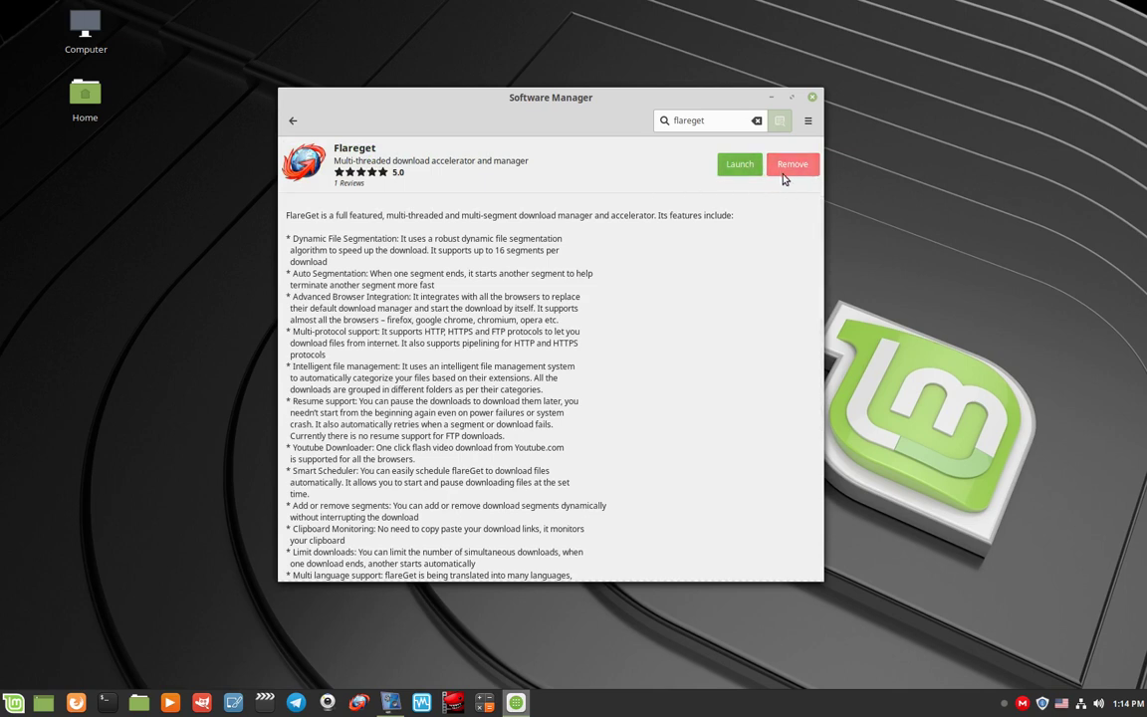
- Leave the Flareget page for the home page and browse the Sound and video category again
left_click(294, 125)
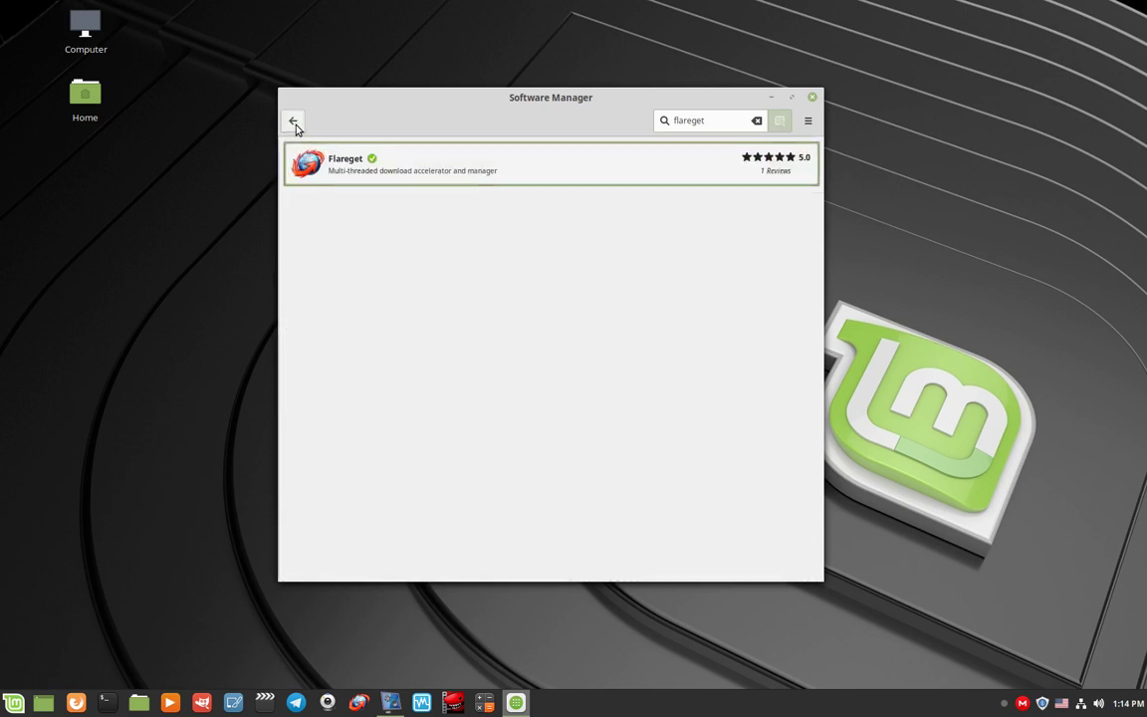
left_click(293, 122)
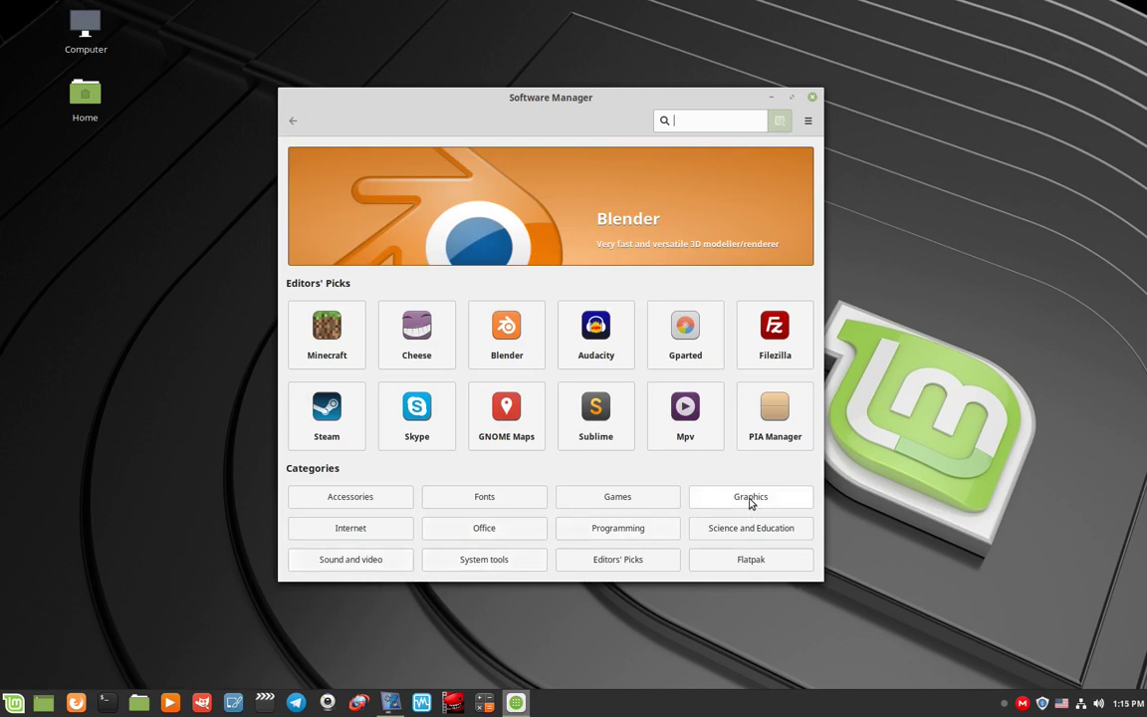
left_click(343, 563)
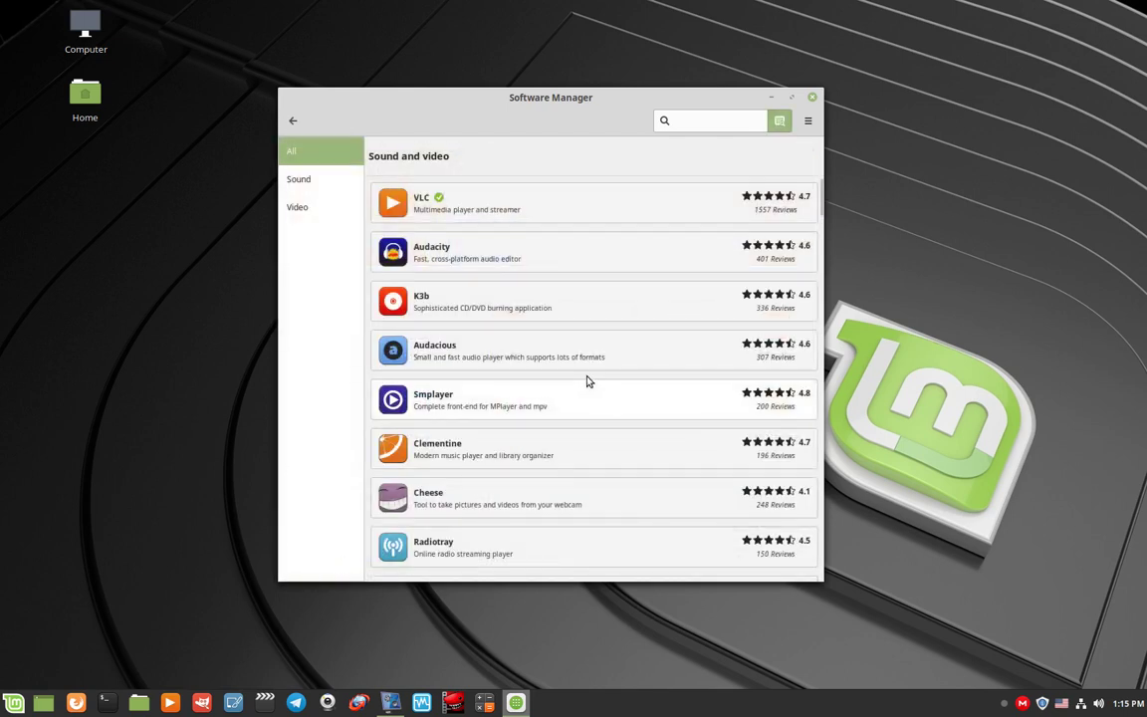
scroll(582, 375, "down", 3)
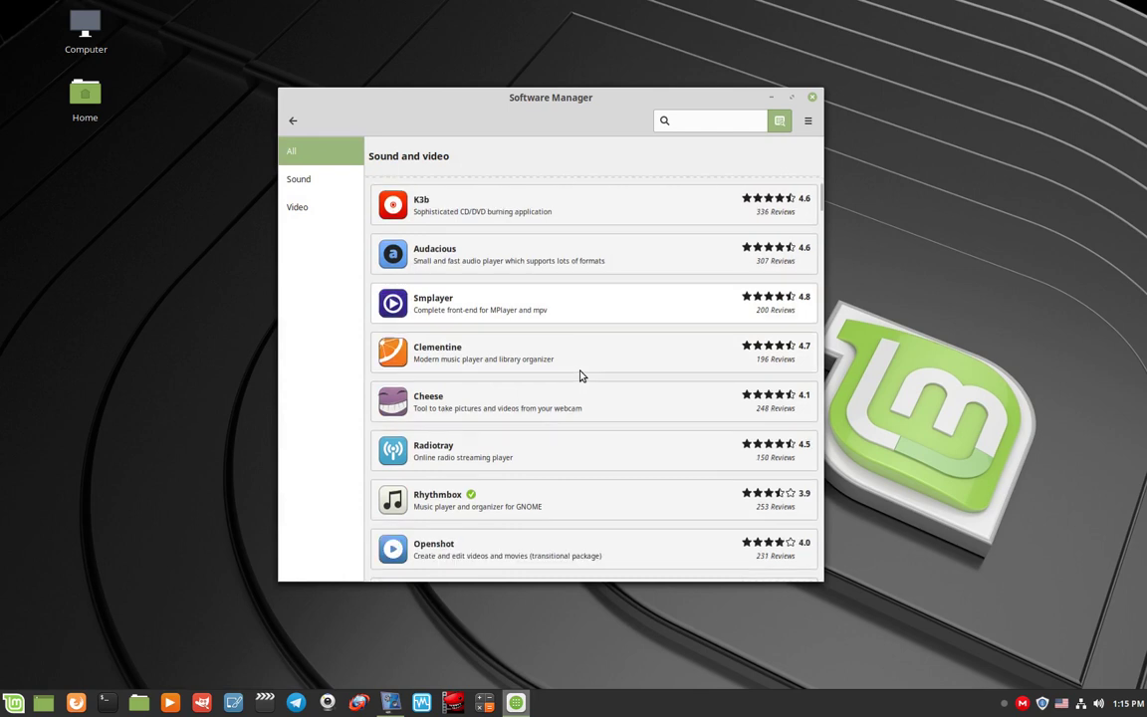
- Open Audacity's page from the Sound and video category and look through its description, screenshot and user reviews
scroll(583, 376, "up", 3)
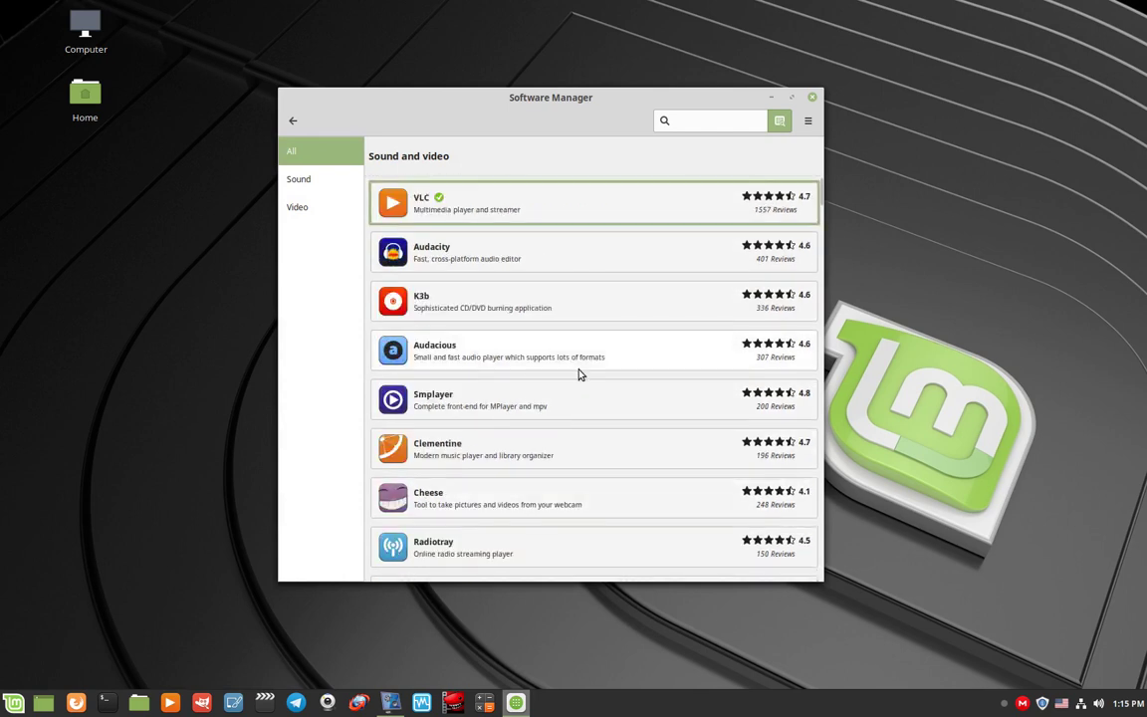
left_click(443, 263)
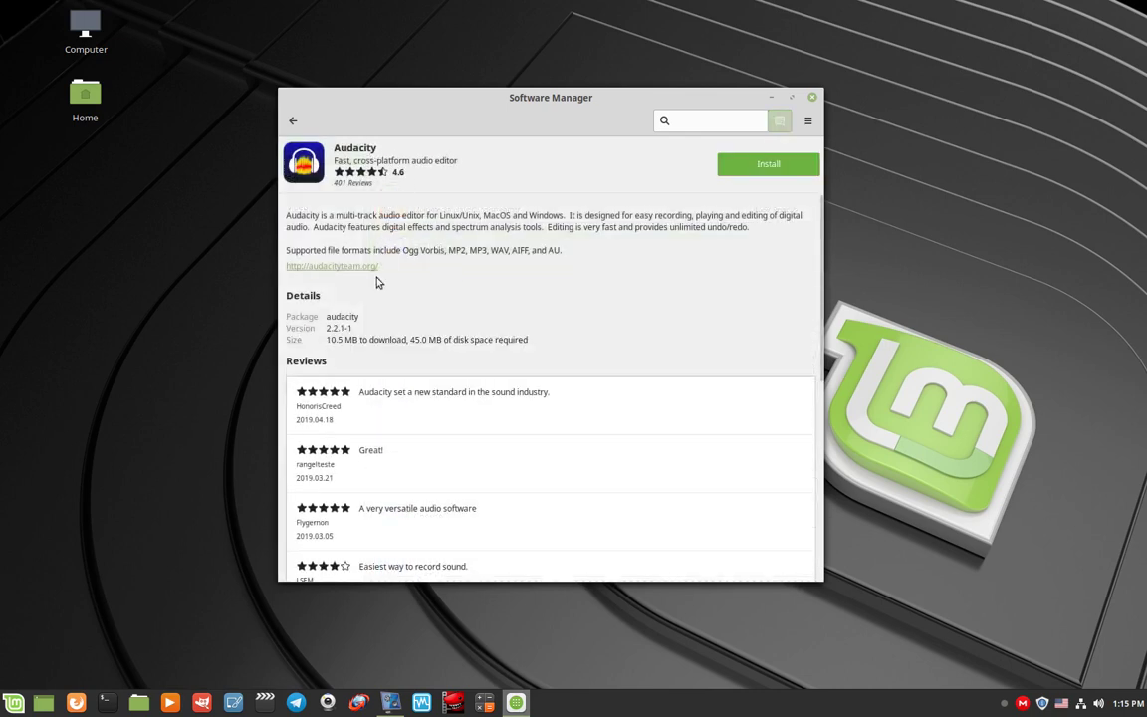
scroll(460, 441, "down", 4)
scroll(460, 441, "down", 4)
scroll(461, 440, "up", 10)
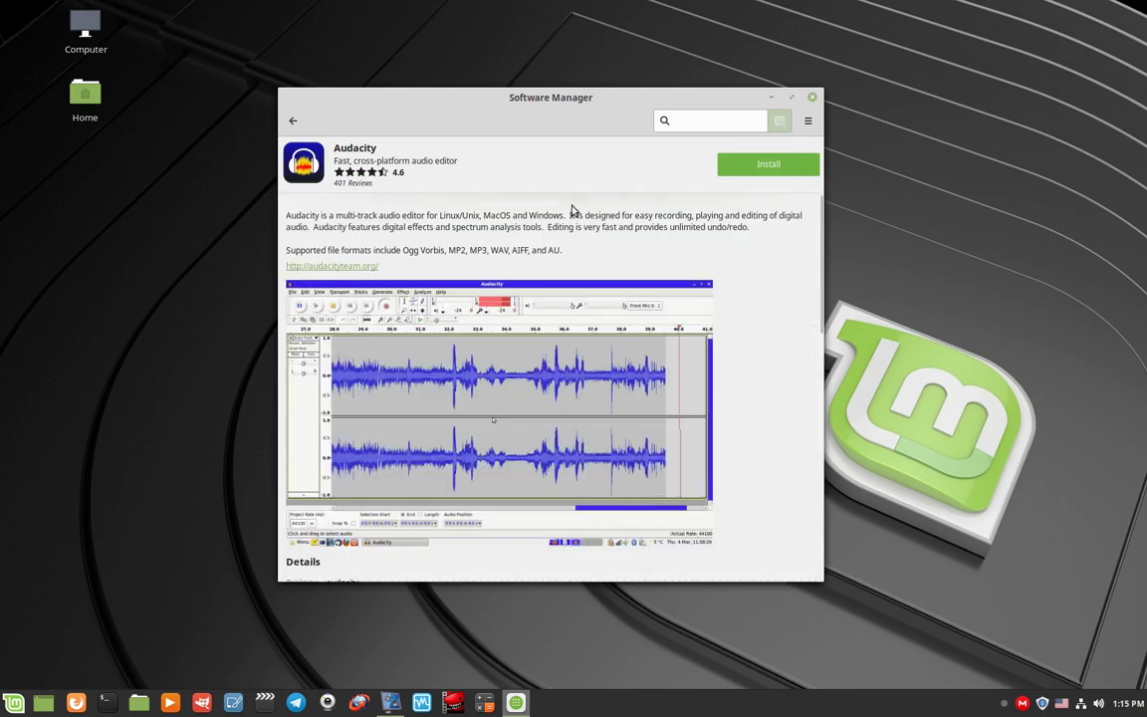
- Install Audacity, accept the additional packages and authenticate the installation with the account password
left_click(767, 166)
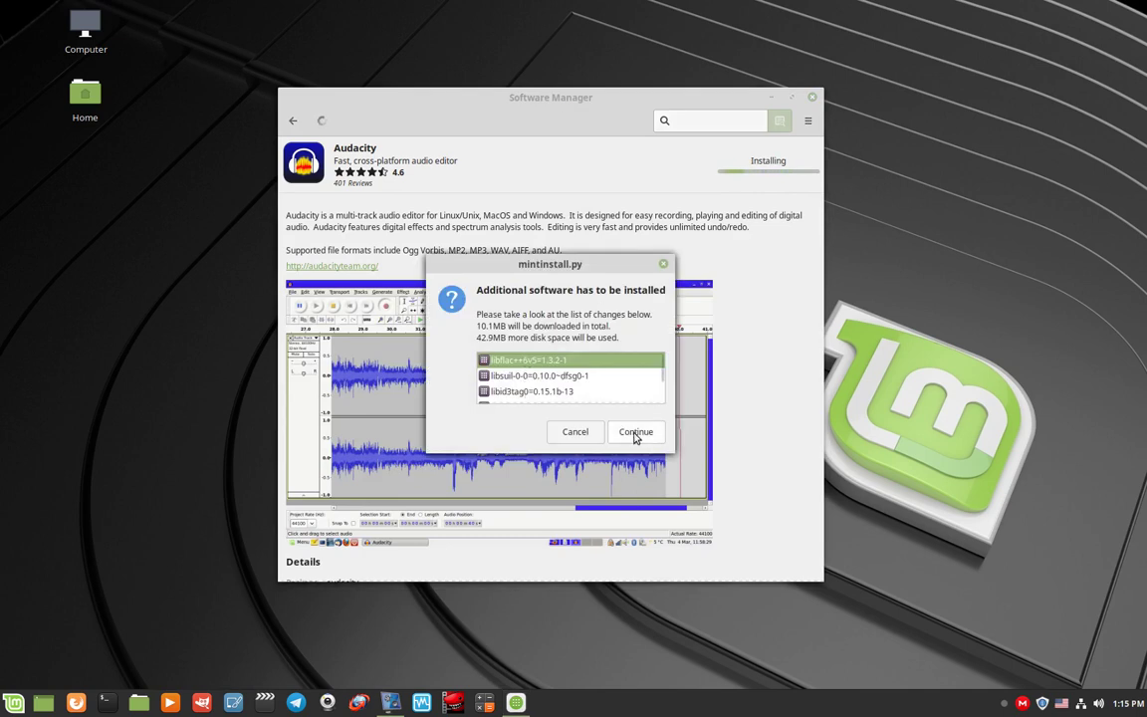
left_click(638, 434)
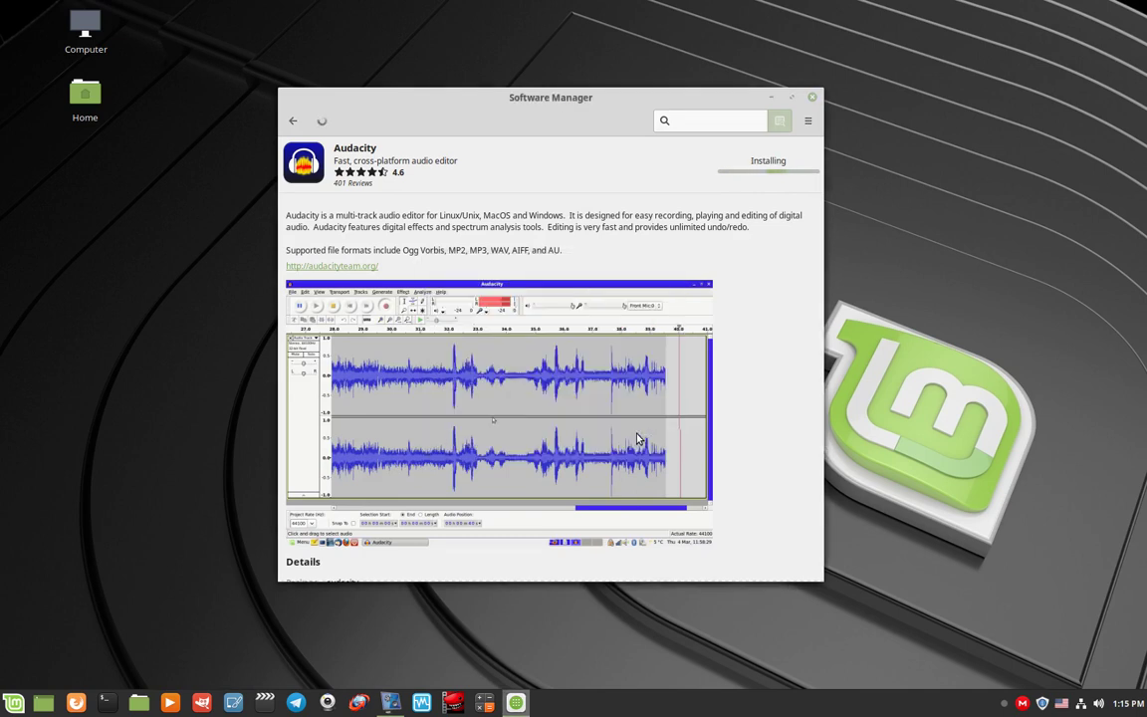
left_click_drag(586, 293, 648, 392)
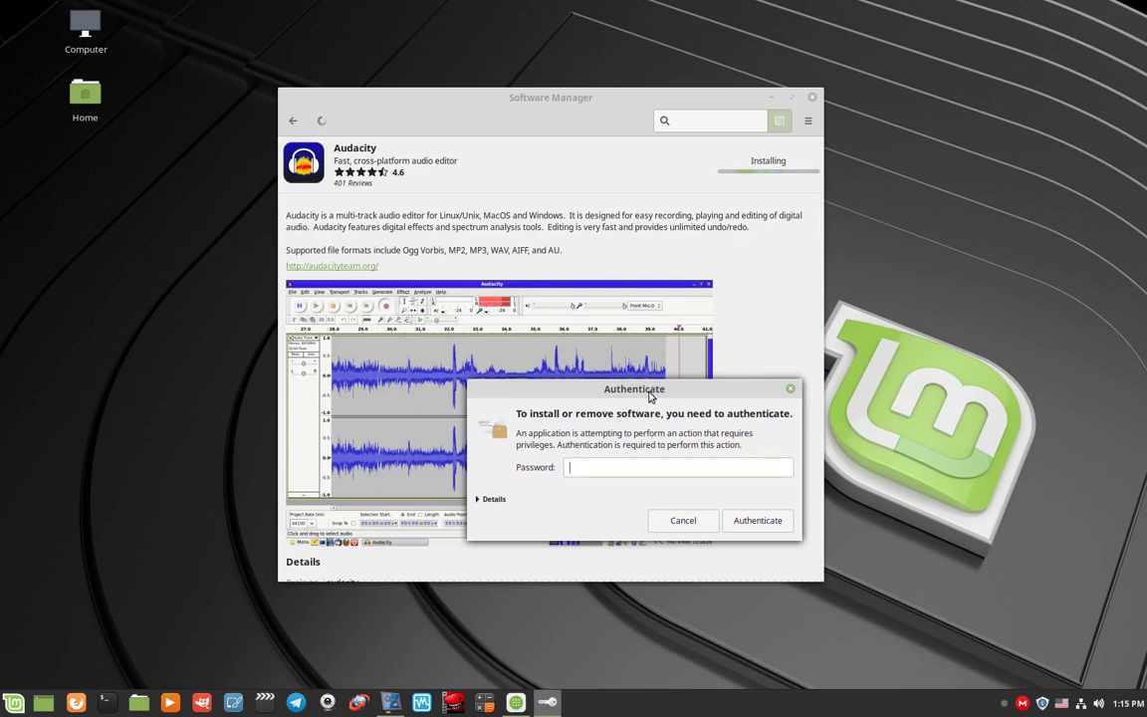
left_click_drag(649, 396, 655, 412)
type("••••••")
key("Return")
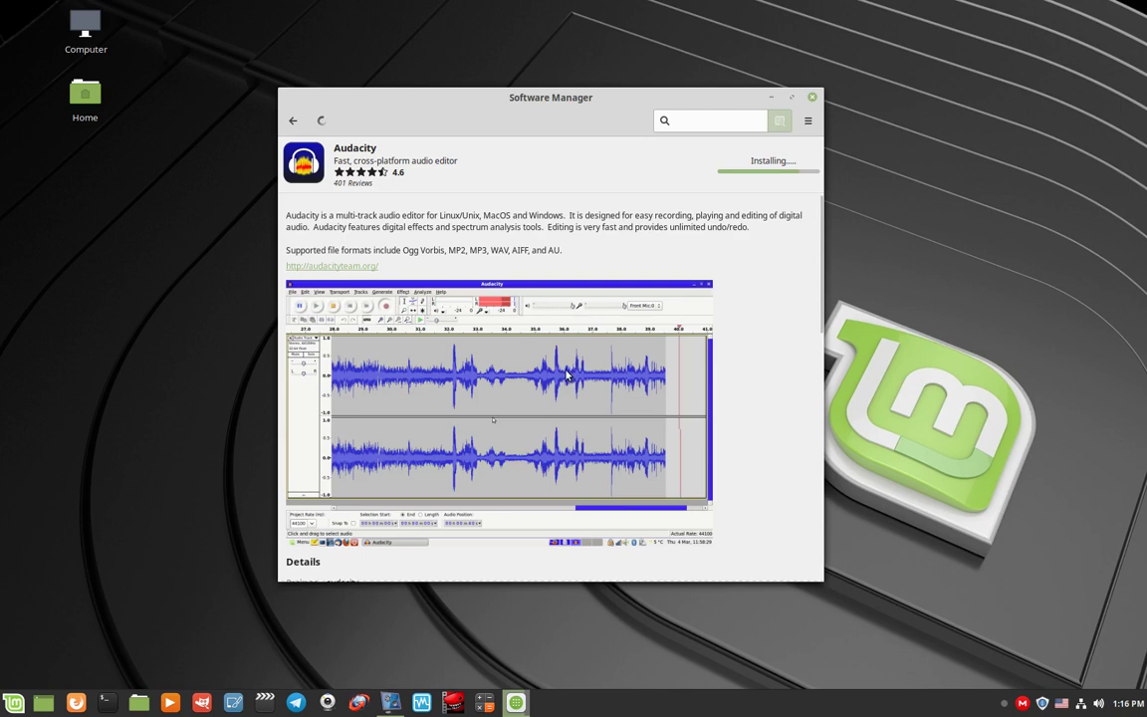
- Open Flareget Download Manager during the installation, look over its window and close it again
left_click(360, 703)
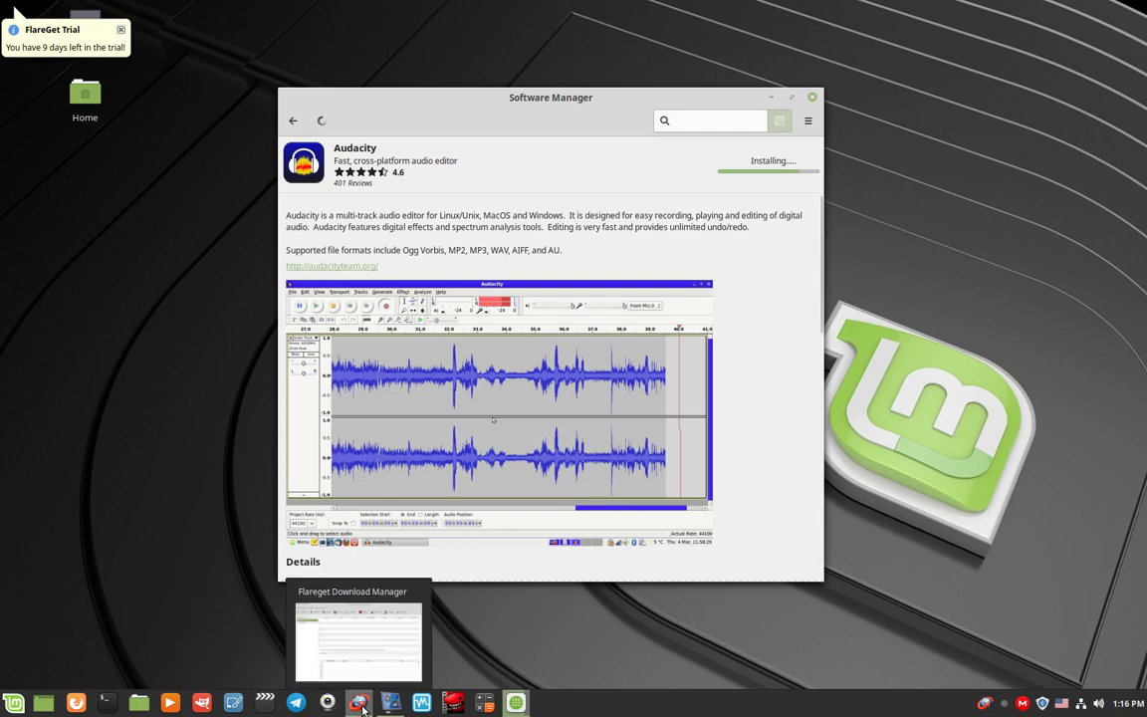
left_click(361, 703)
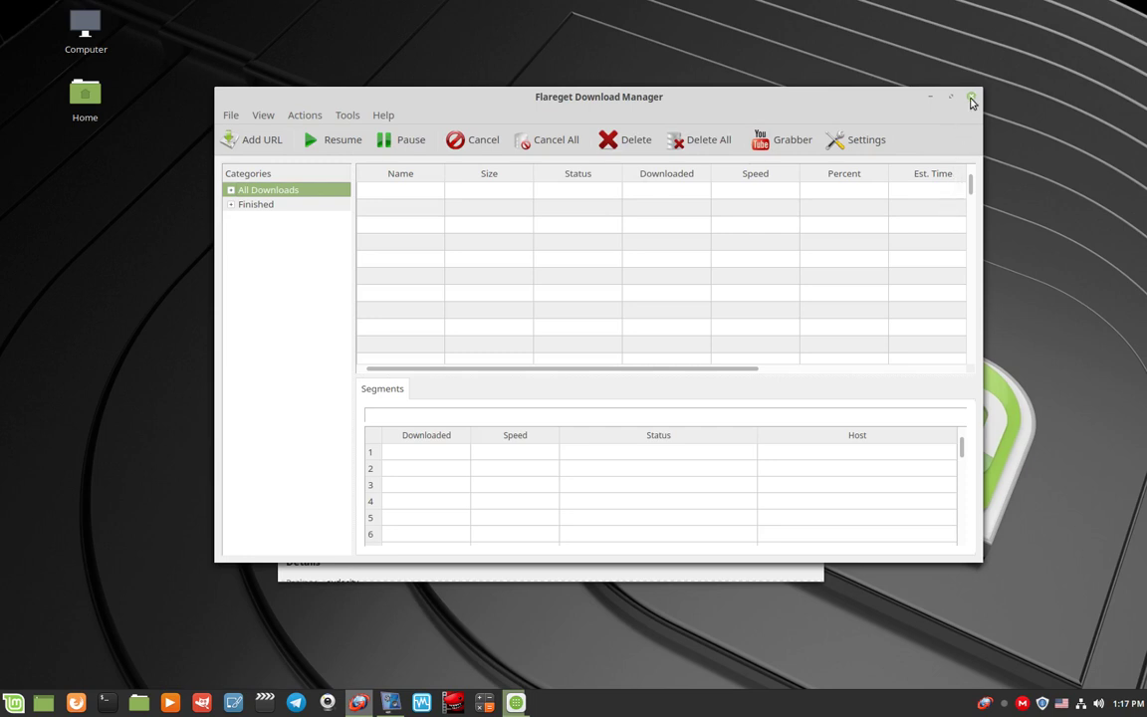
left_click(971, 98)
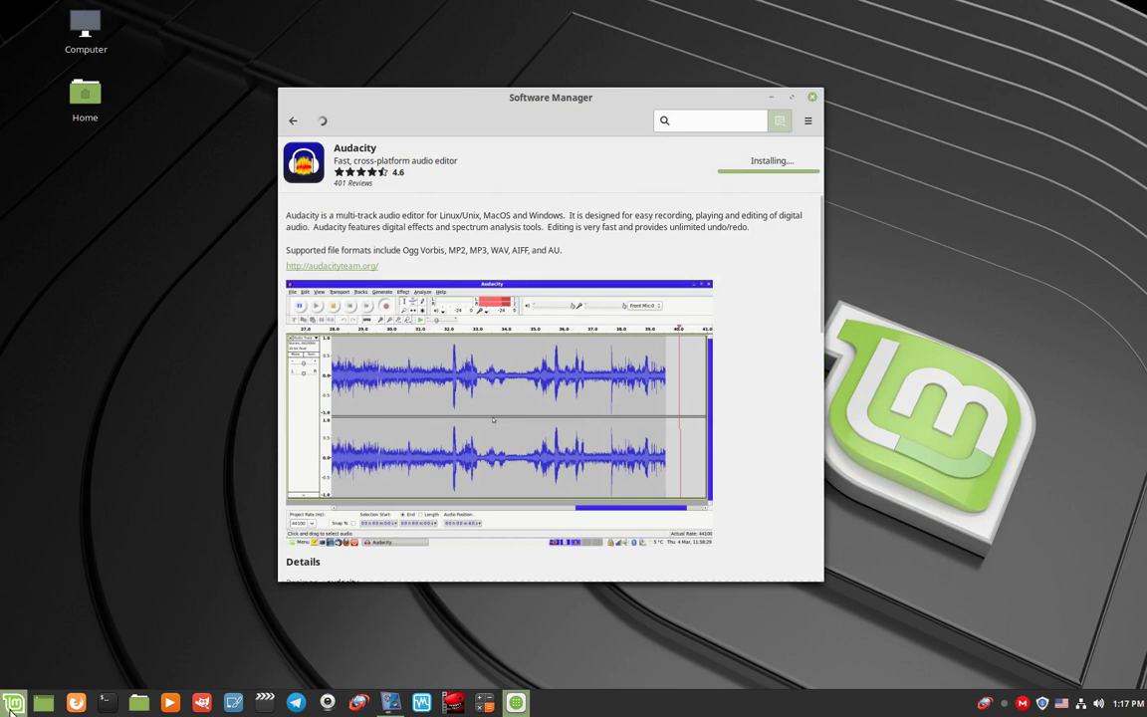
left_click(13, 703)
left_click(221, 268)
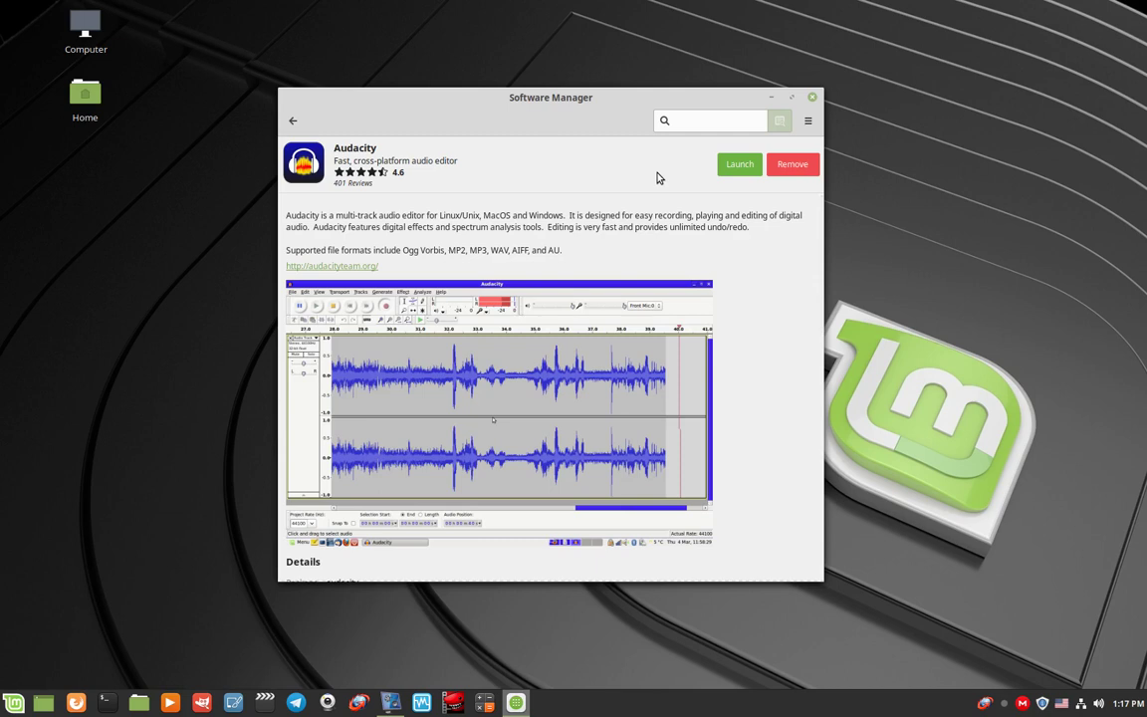
- Launch Audacity from its Software Manager page and dismiss its welcome dialog
left_click(740, 169)
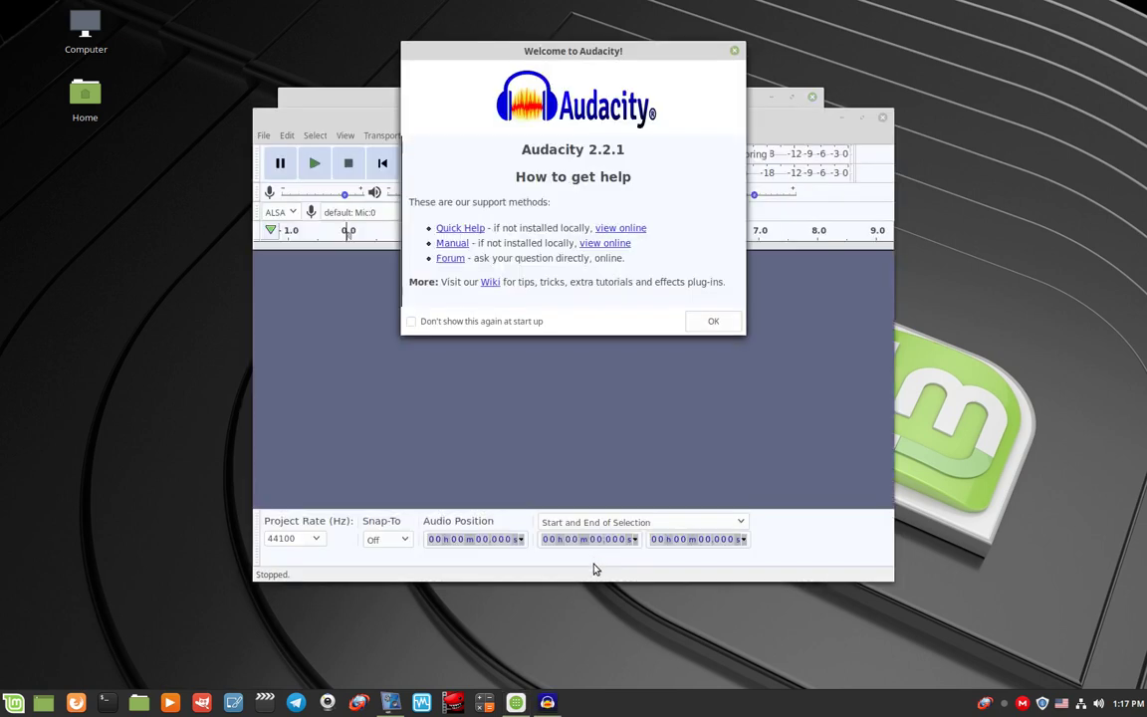
left_click(721, 324)
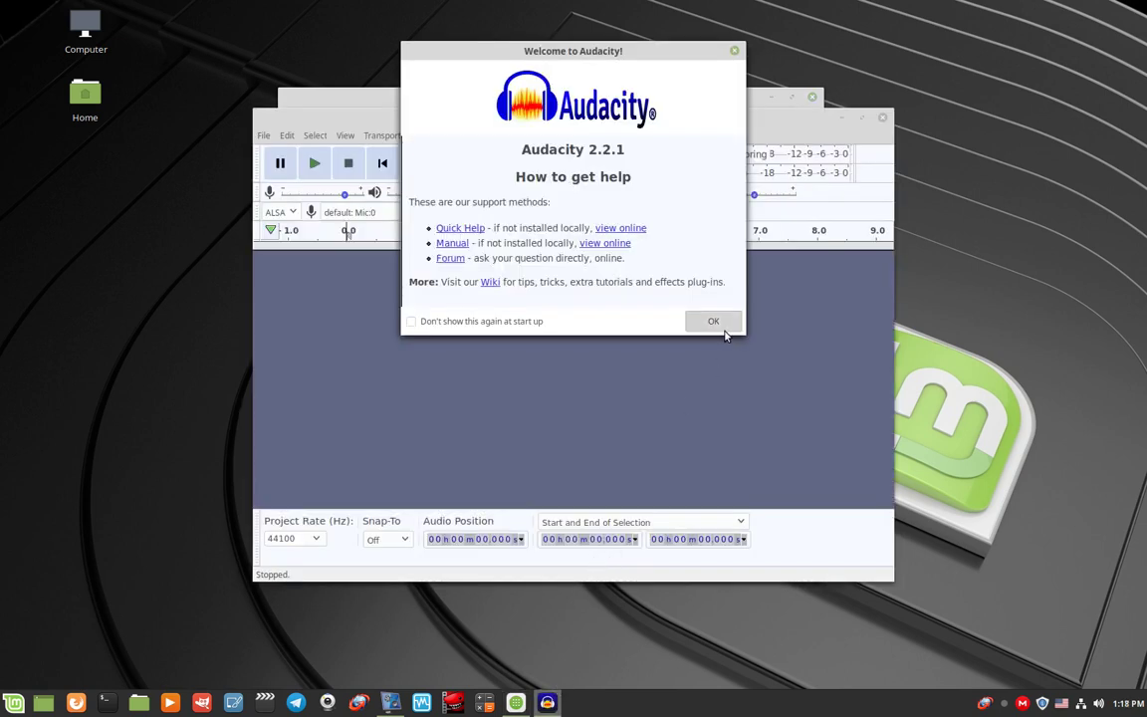
- Pin Audacity to the panel among the other pinned launchers and close its window
right_click(547, 705)
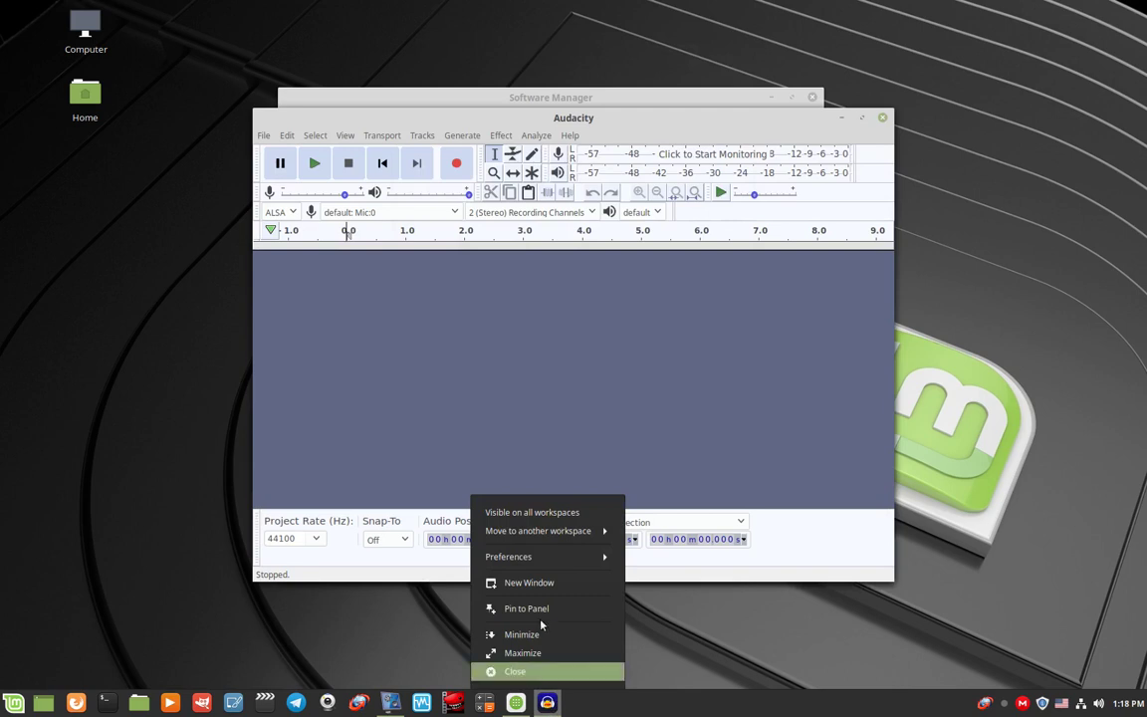
key("Escape")
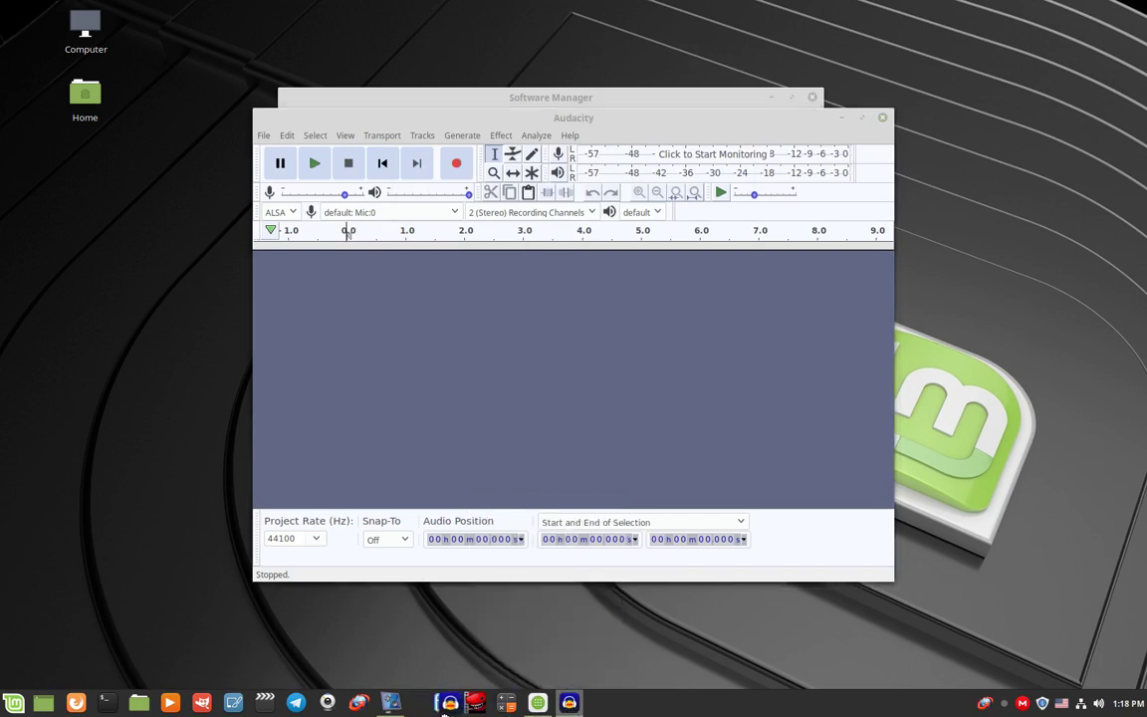
left_click(881, 119)
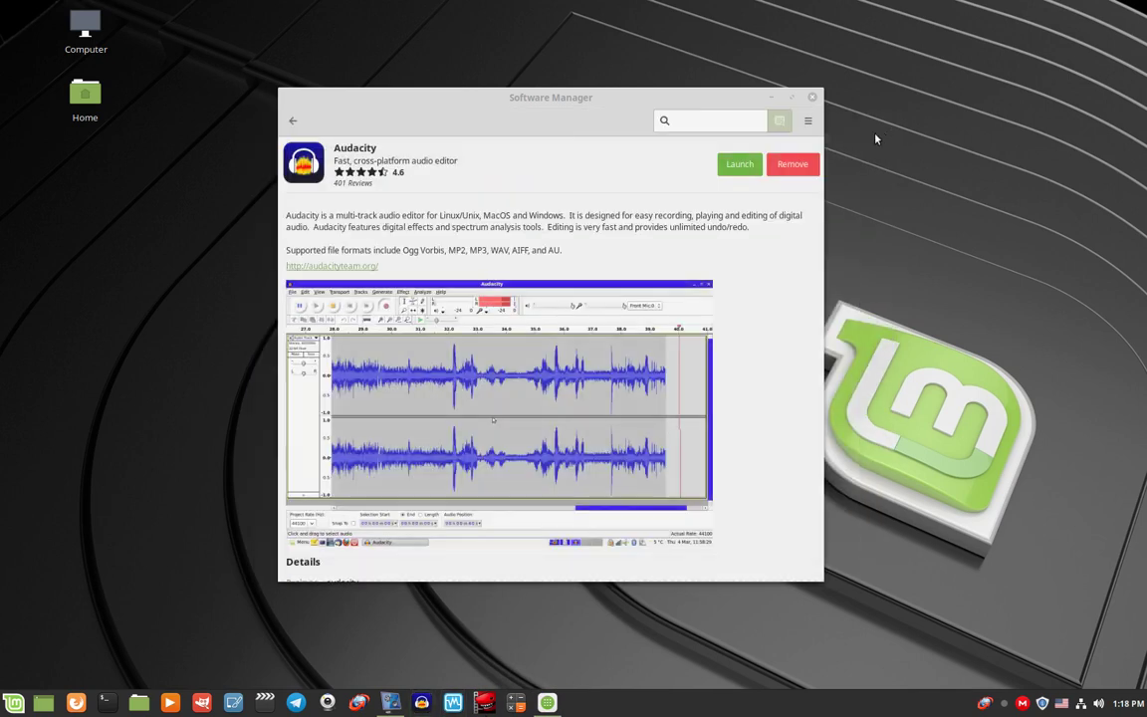
- Return to the Sound and video list, browse its other applications and go back to the Software Manager's home page
left_click(293, 122)
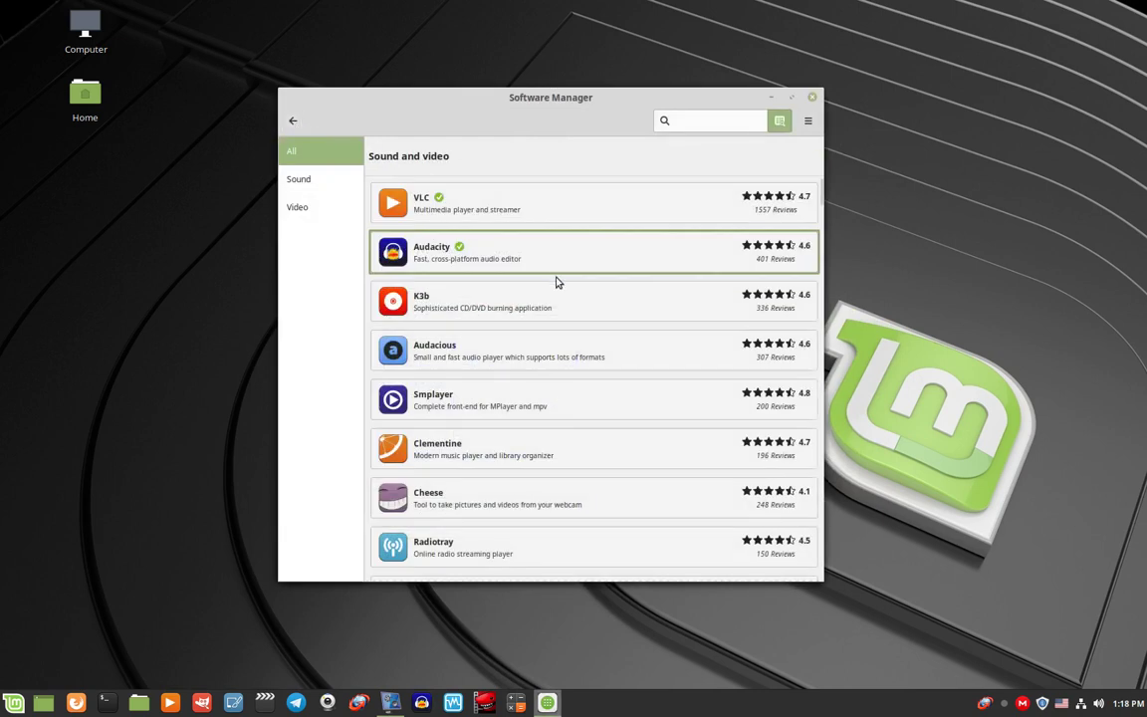
scroll(557, 282, "down", 10)
scroll(558, 282, "down", 5)
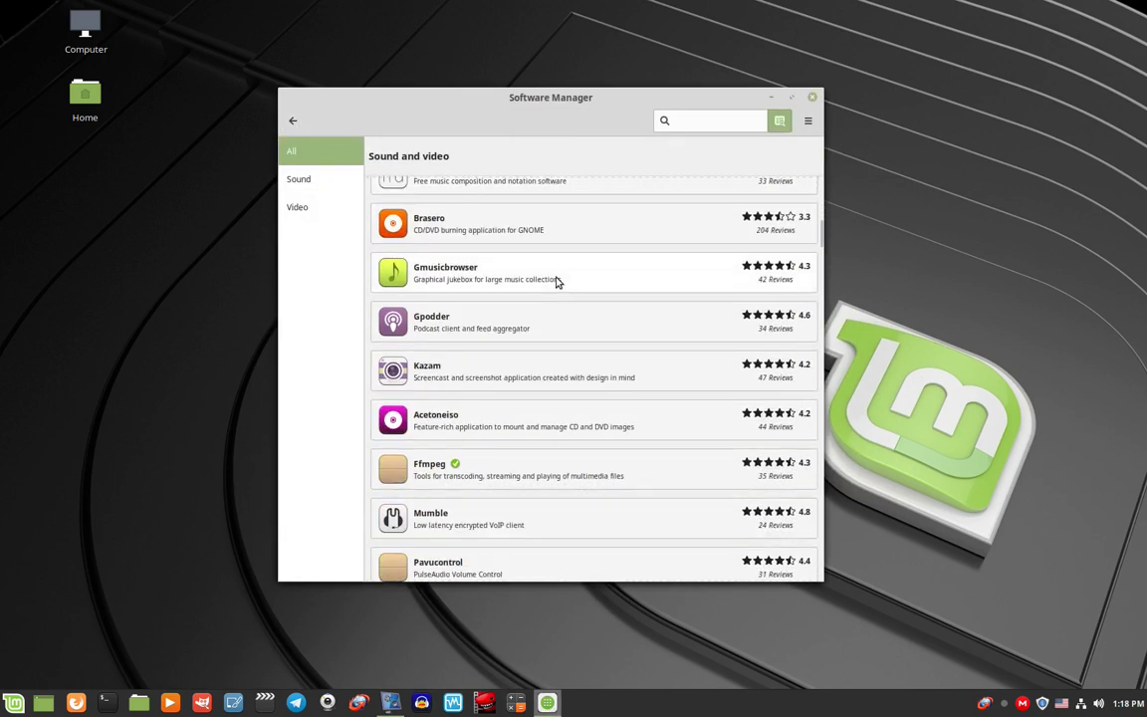
scroll(558, 282, "up", 15)
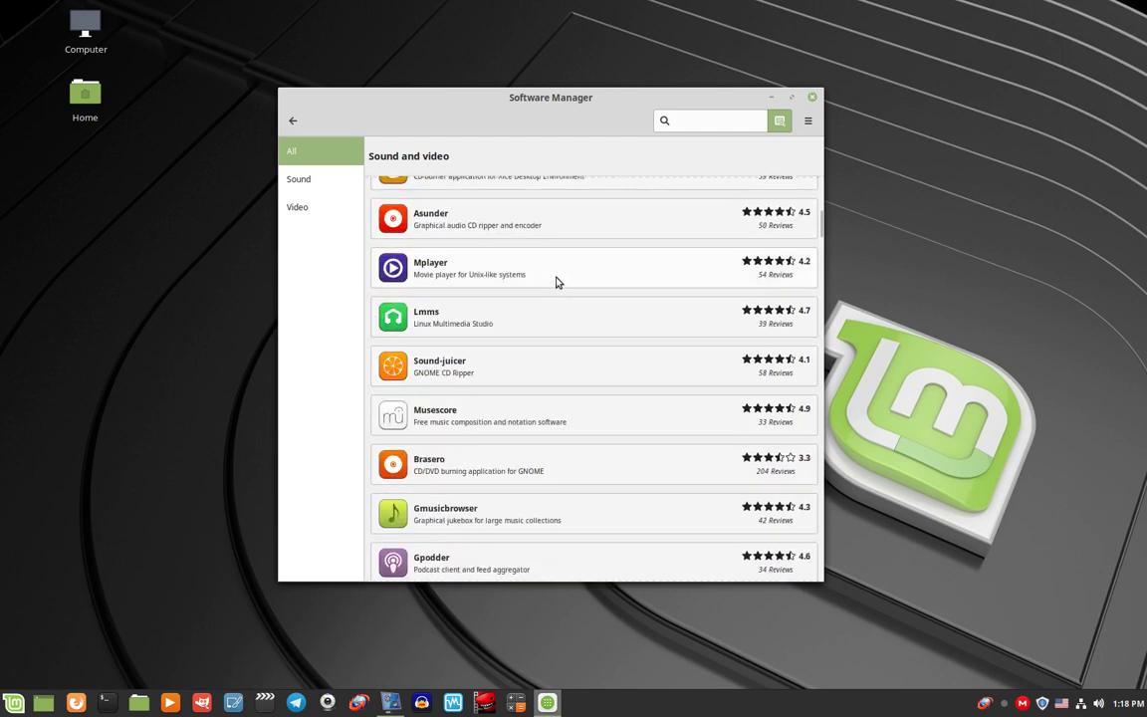
left_click(293, 120)
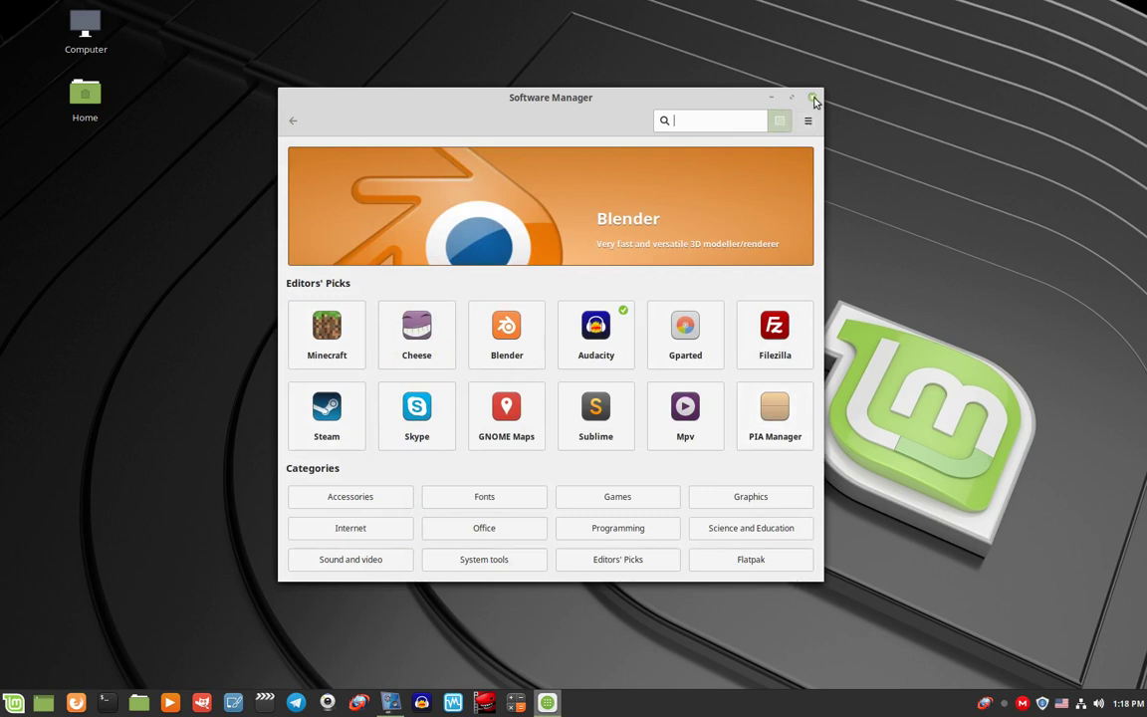
- Close the Software Manager and check for the newly installed Audacity in the application menu
left_click(808, 120)
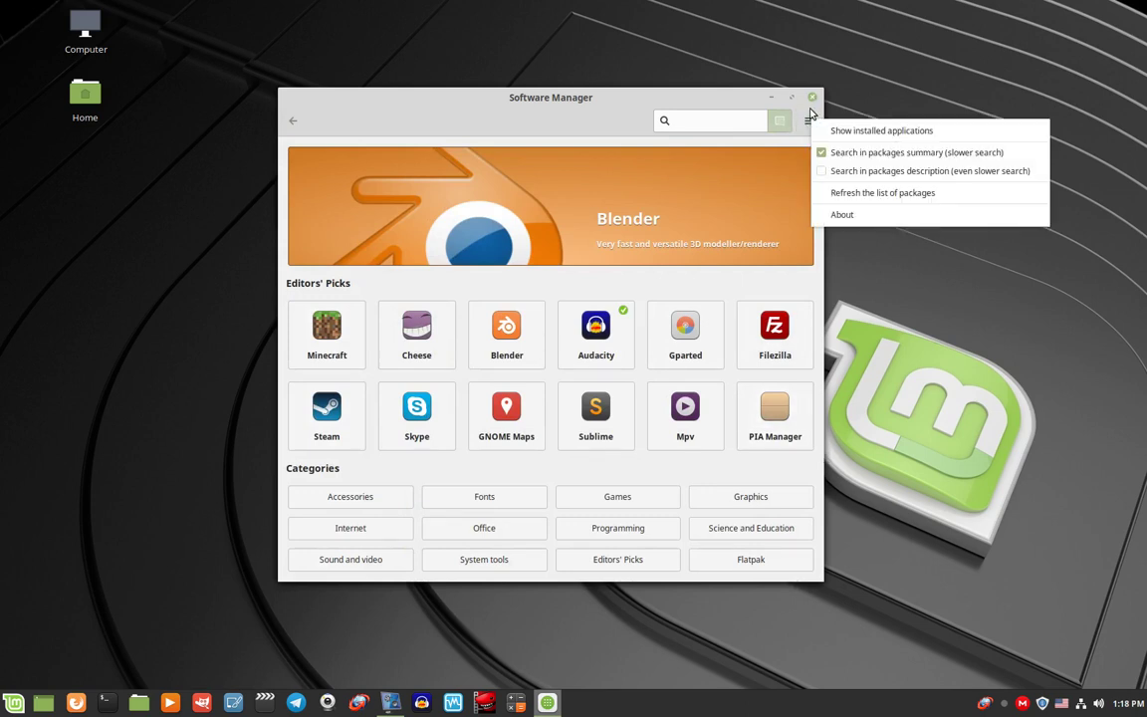
left_click(709, 97)
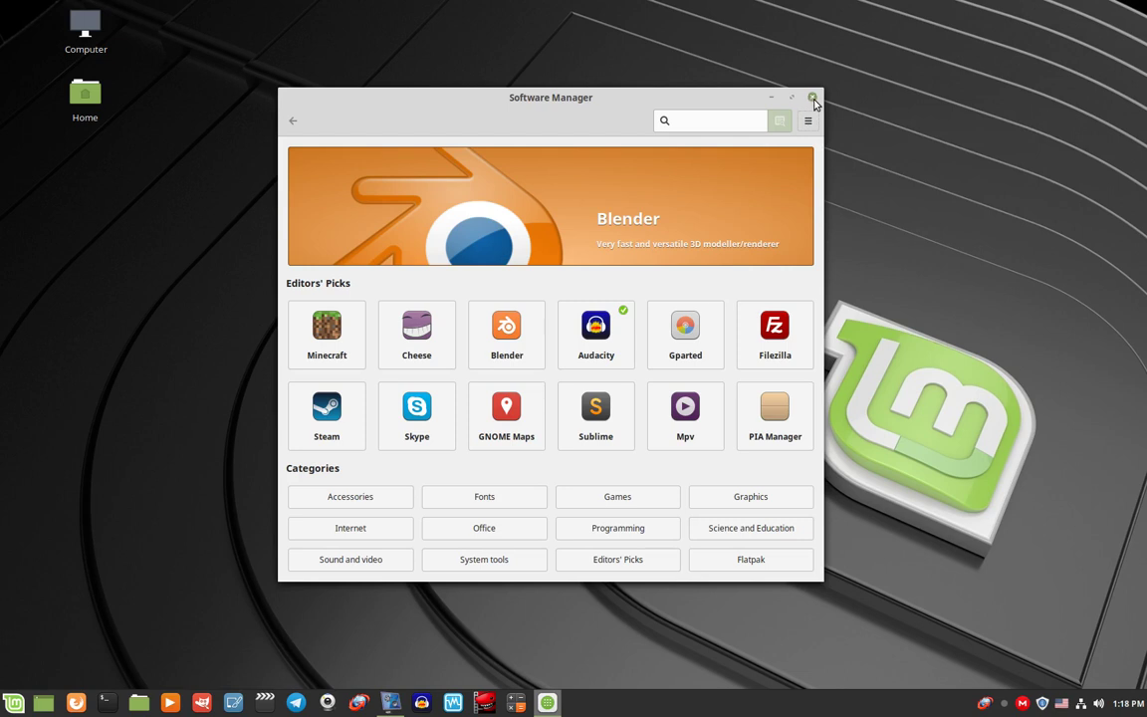
left_click(812, 97)
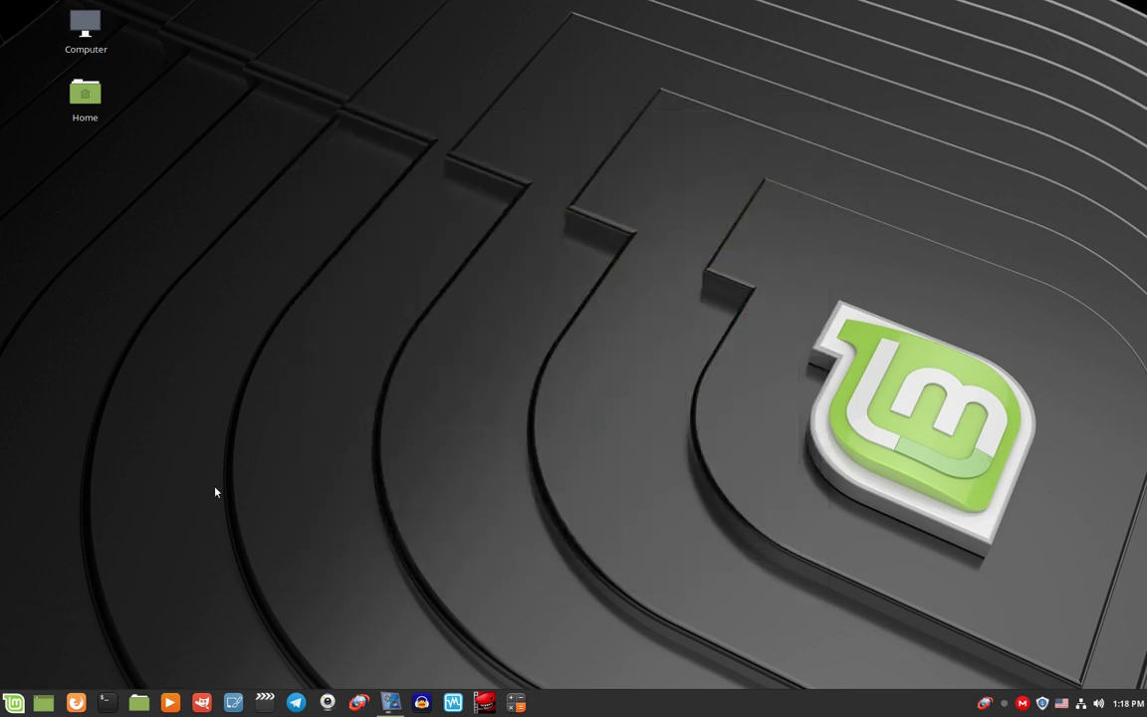
left_click(14, 706)
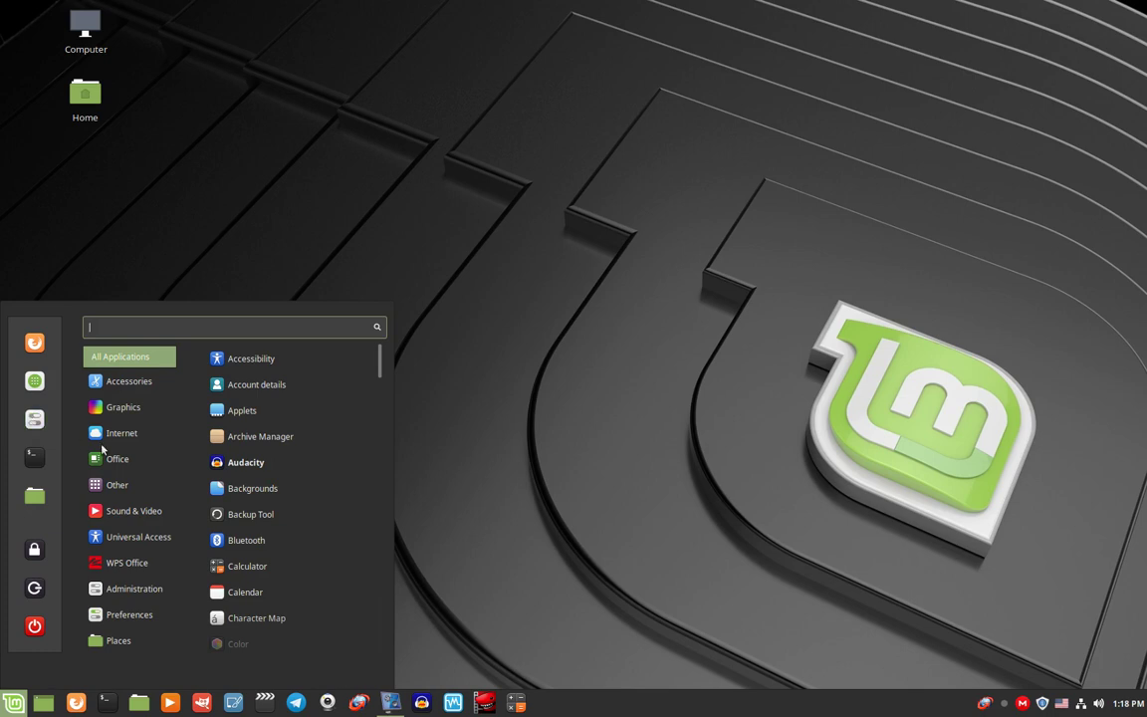
left_click(521, 536)
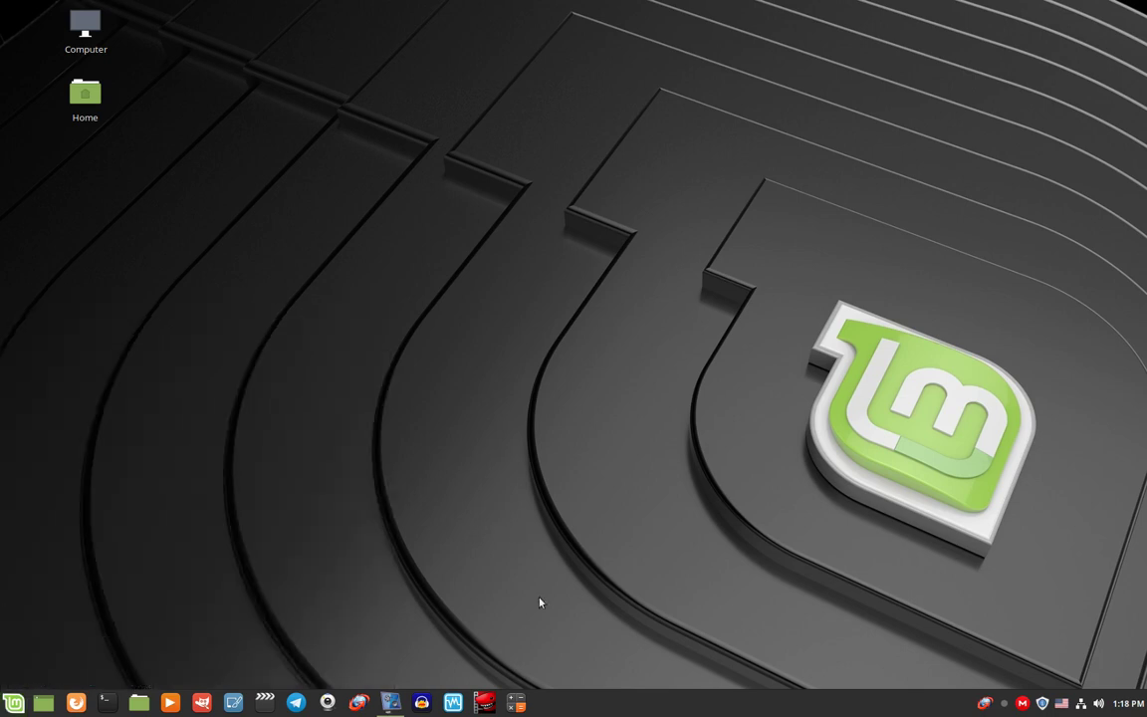